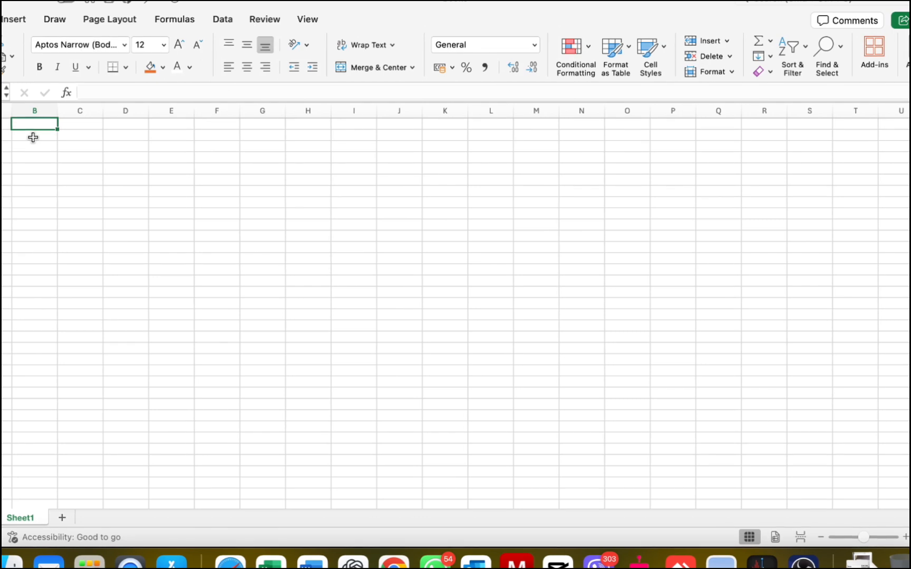
Enter the Name header in B1, then serial number 1 in A2 and =A2+1 in A3
type("Na")
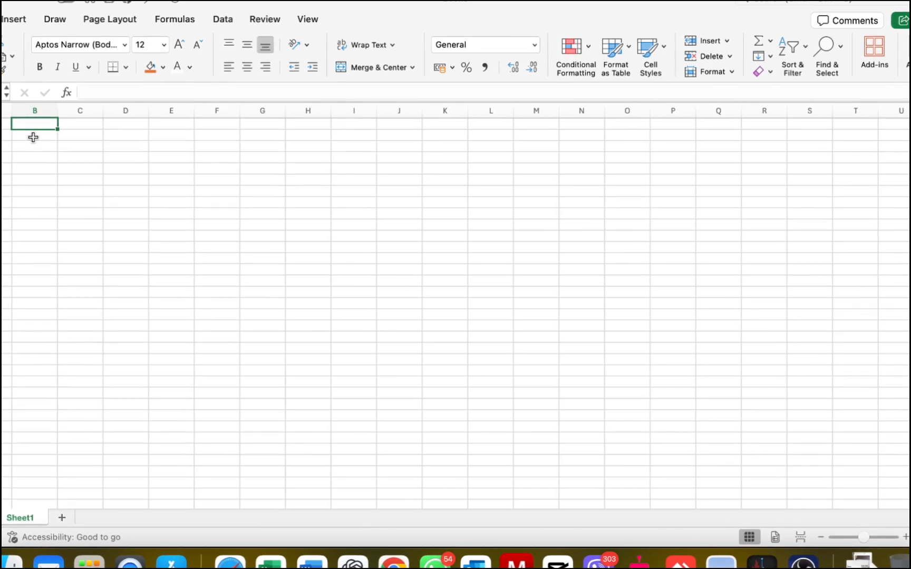
type("me")
key("Tab")
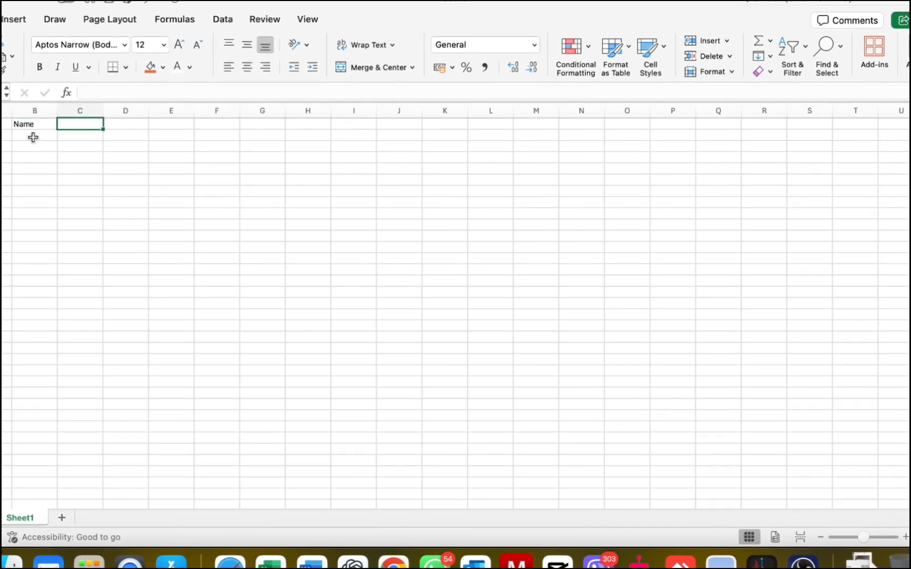
key("Home")
key("Down")
type("1")
key("Return")
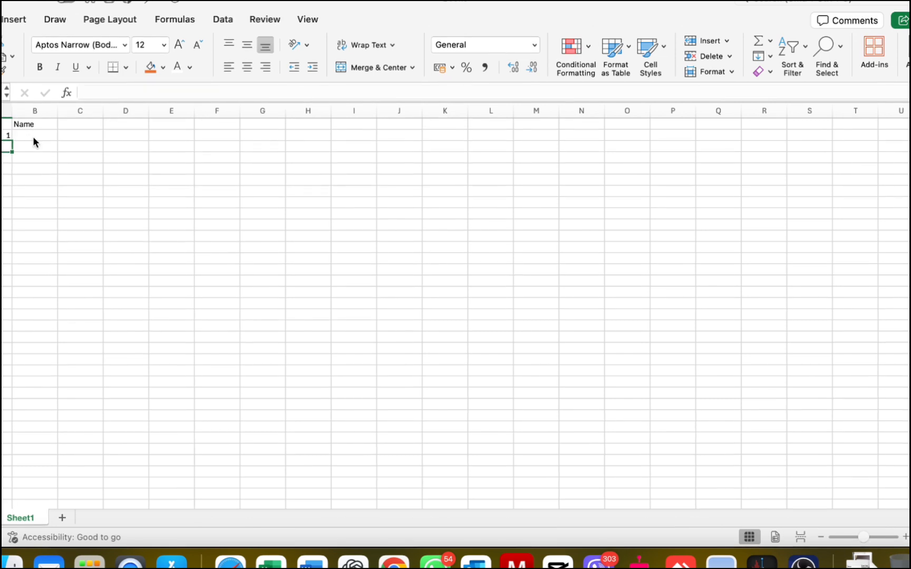
type("=A2+")
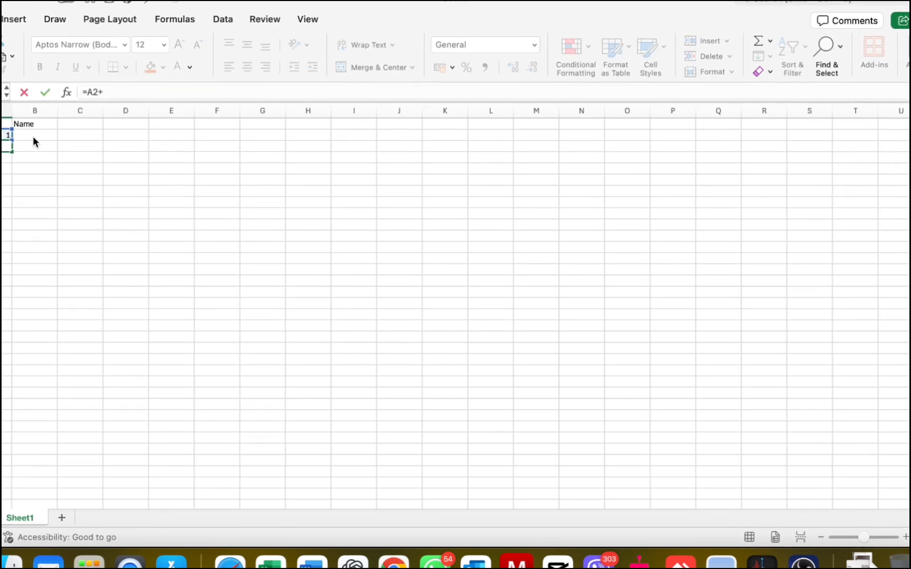
type("1")
key("Return")
Add the Department, Designation and Level headers after Name
key("Up")
key("Right")
key("Up")
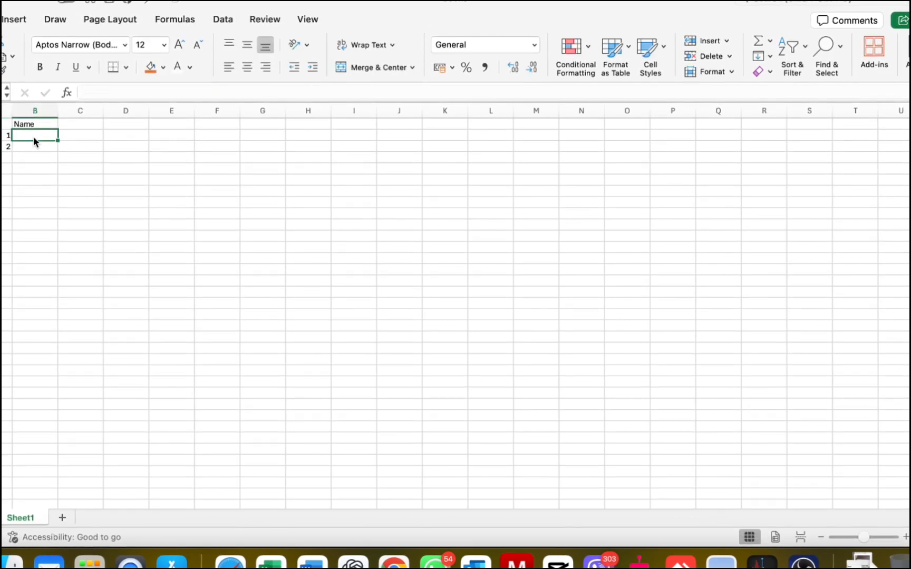
key("Up")
key("Right")
type("Department")
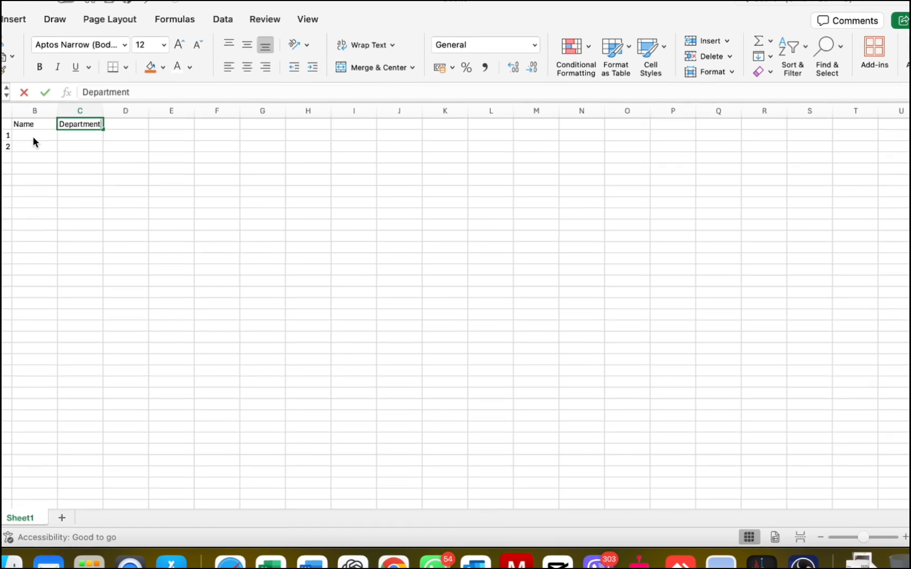
key("Tab")
type("Designation")
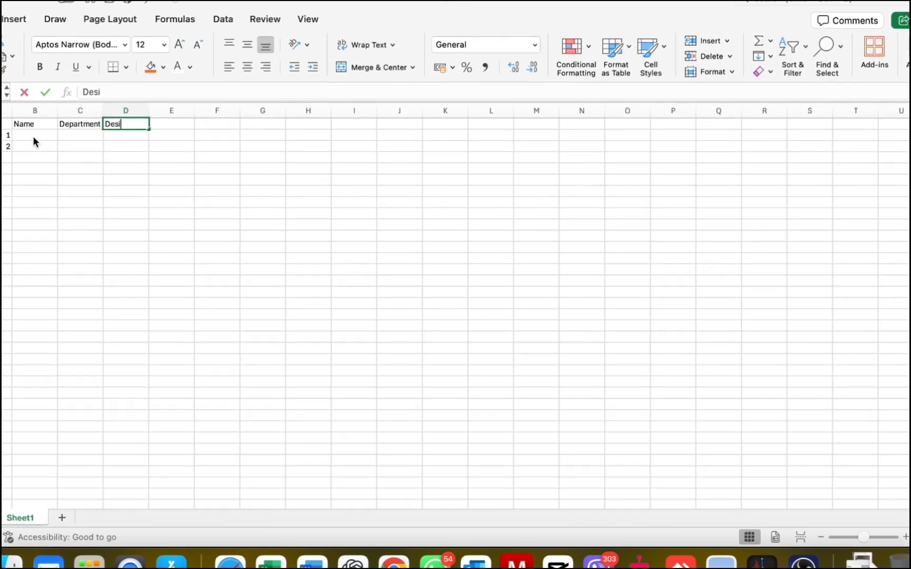
key("Tab")
type("Level")
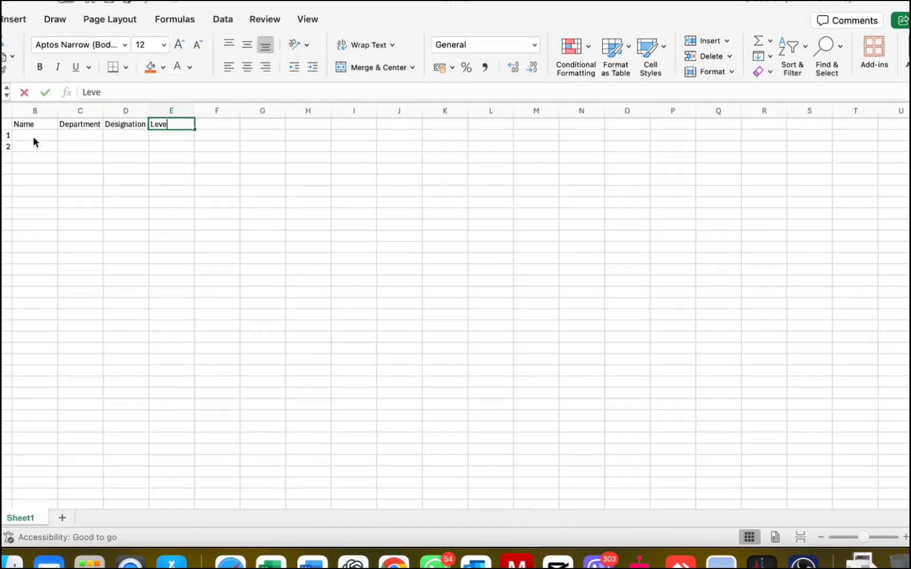
key("Tab")
key("Left")
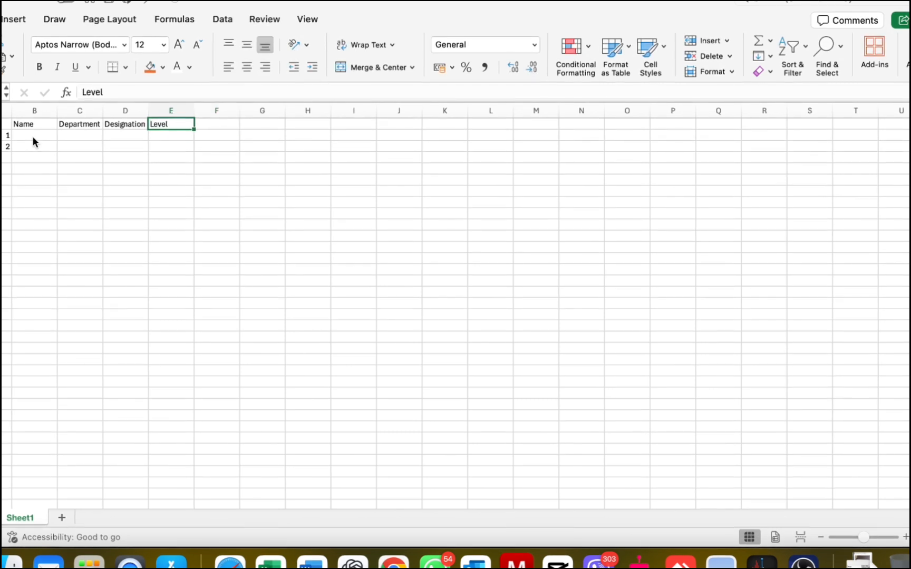
key("Right")
Add the Branch, Basic Salary and Dearness Allowance headers in F1:H1
type("Branch")
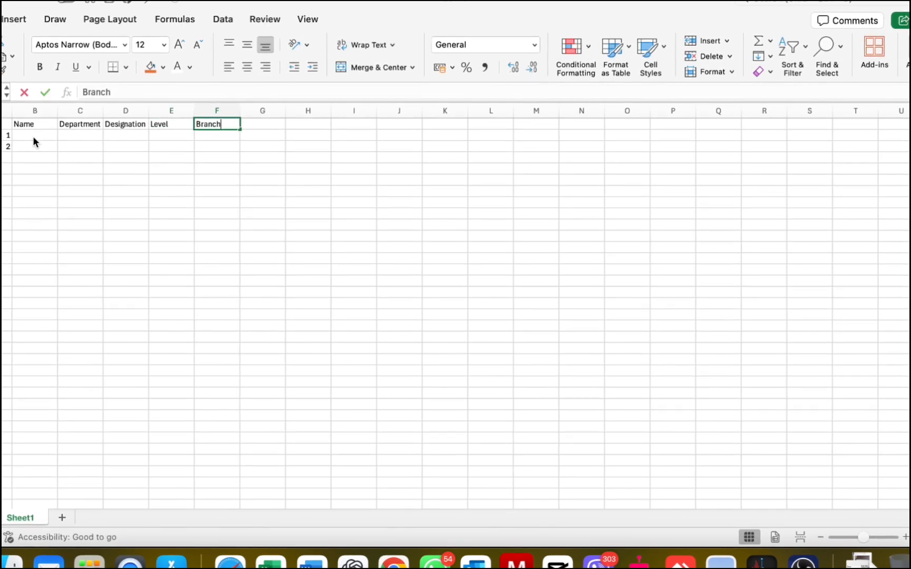
key("Tab")
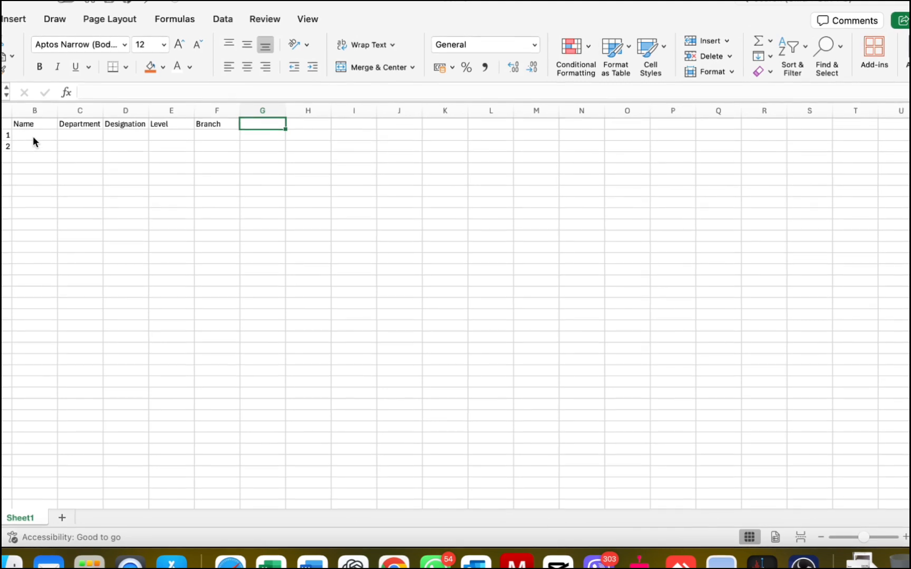
type("Basic Salary")
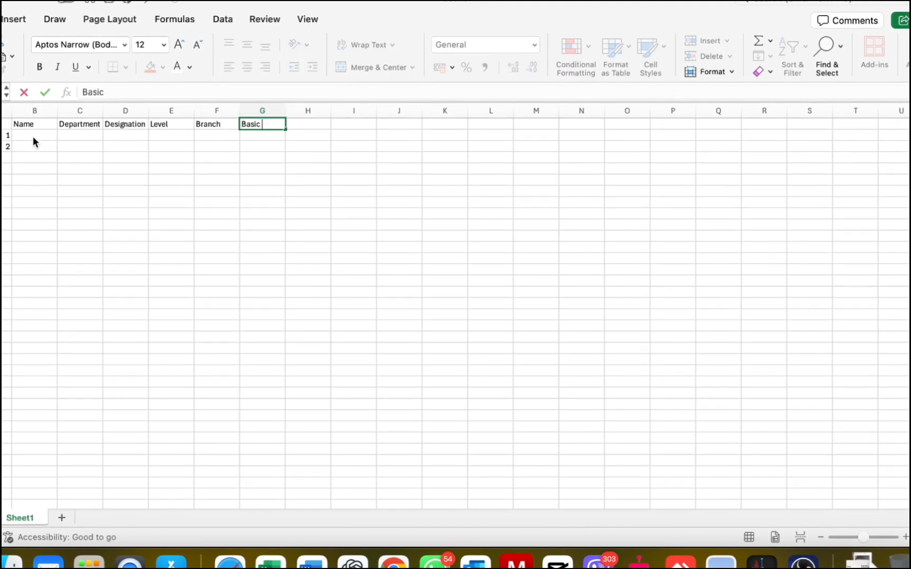
key("Tab")
type("Dear")
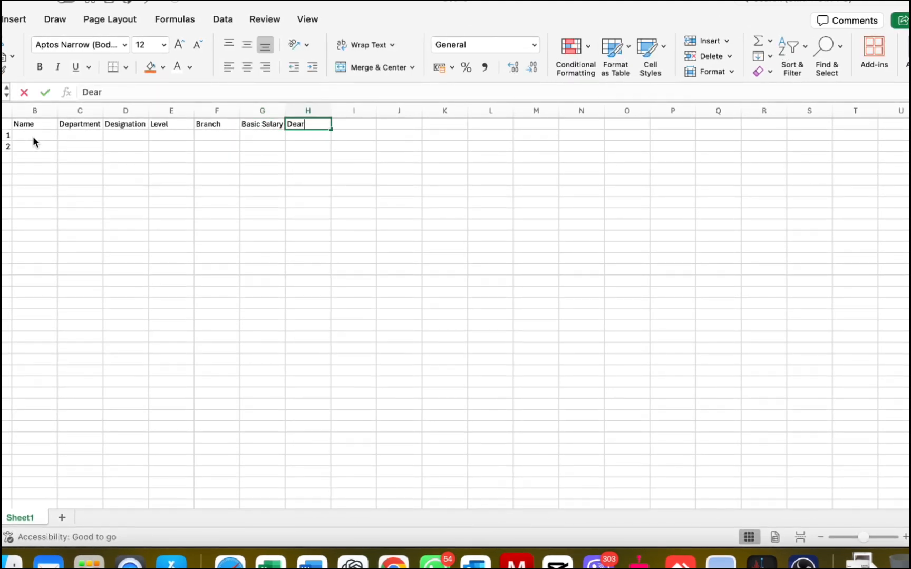
type("ness Allowance")
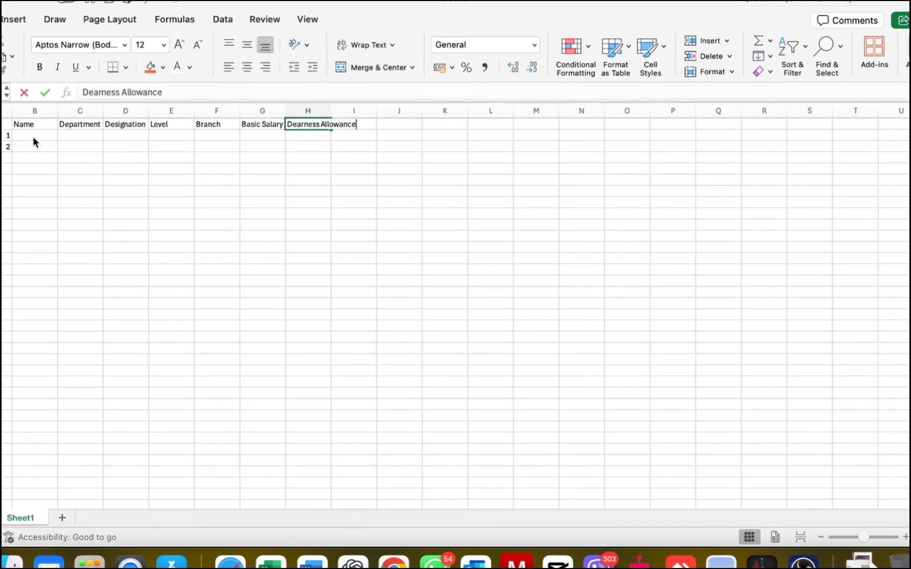
key("Tab")
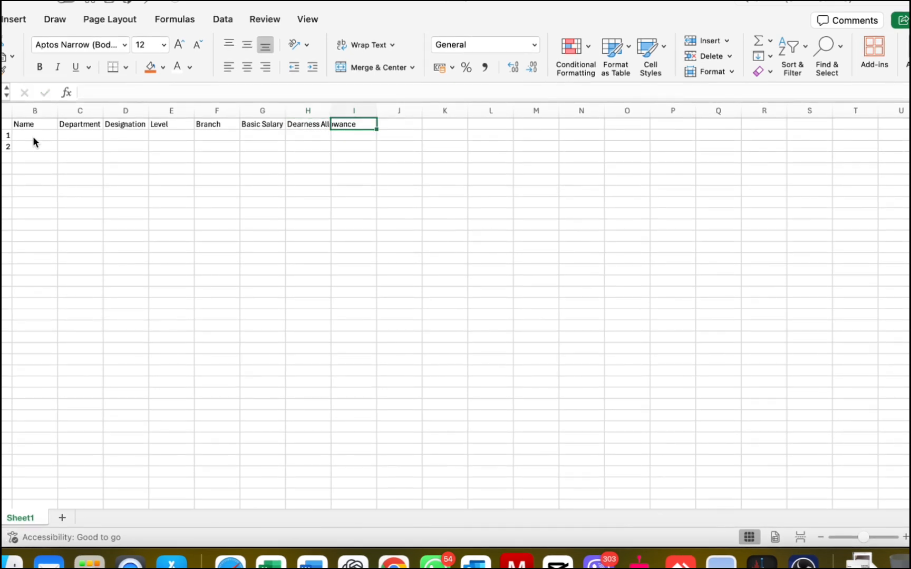
Fit column H to Dearness Allowance and add the Laptop Allowance header in I1
double_click(330, 111)
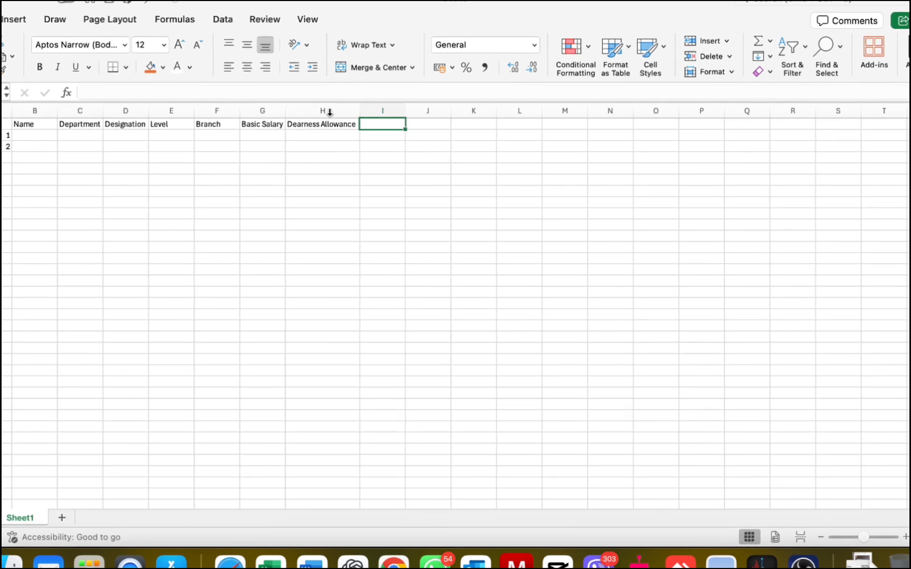
type("Lapto")
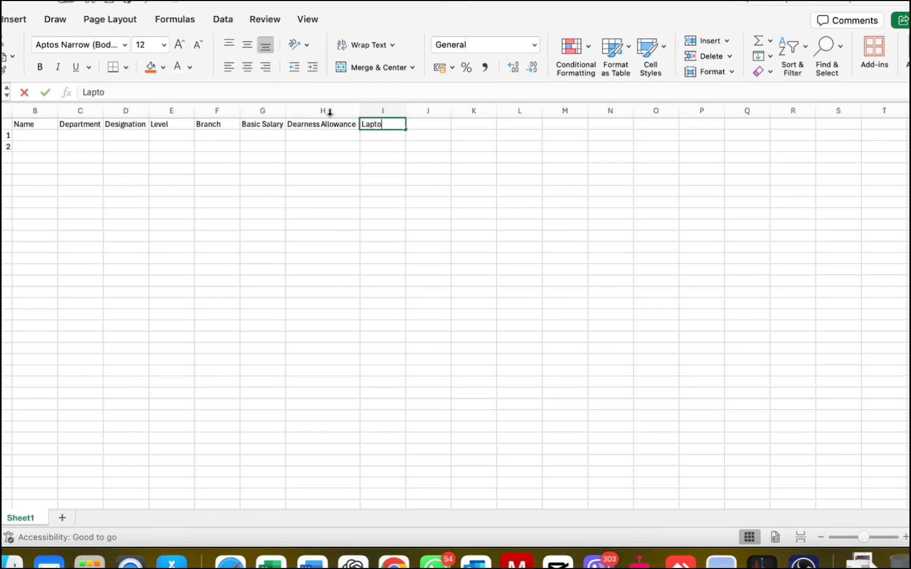
type("p Allowance")
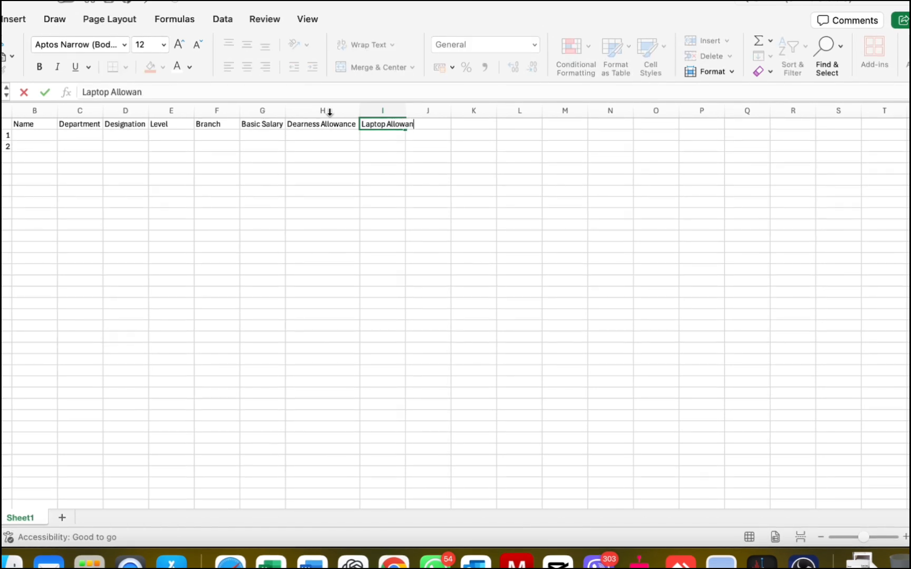
key("Tab")
Fit column I, then add the Fuel (Travel) Allowance header in J1 and widen column J
double_click(408, 109)
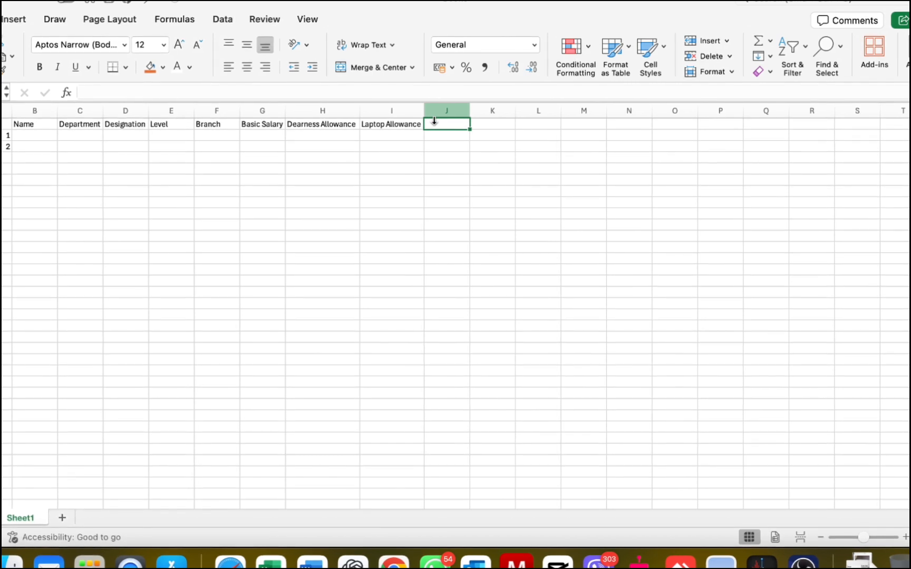
type("Fuel Allow")
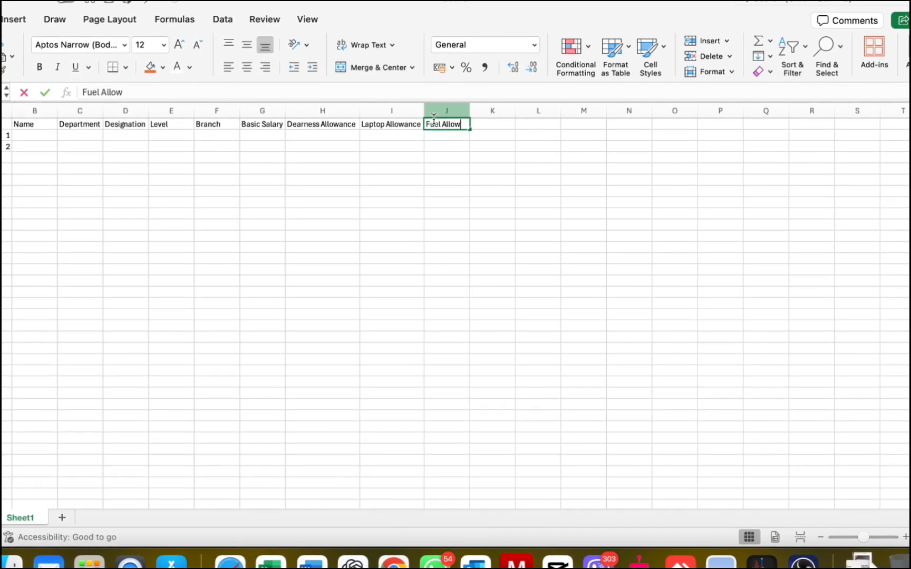
type("ance")
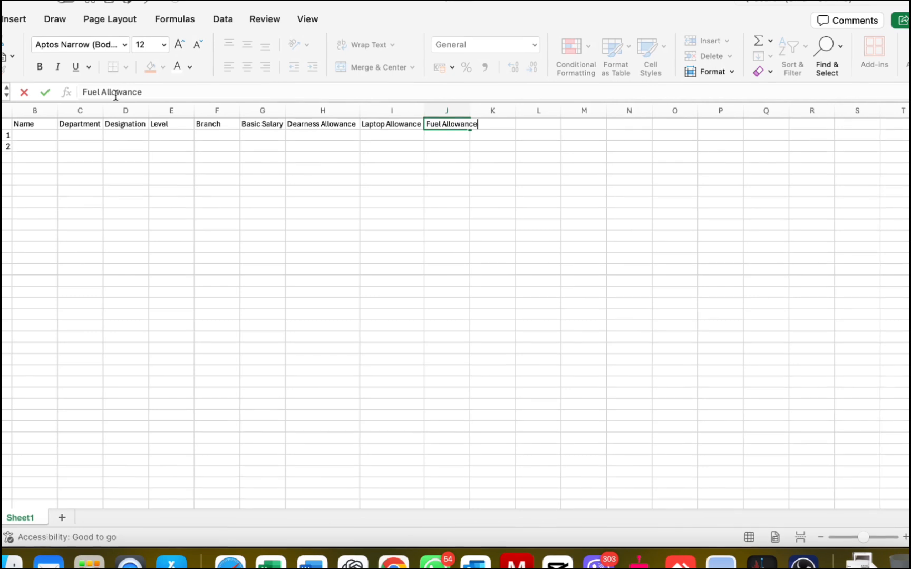
left_click(98, 93)
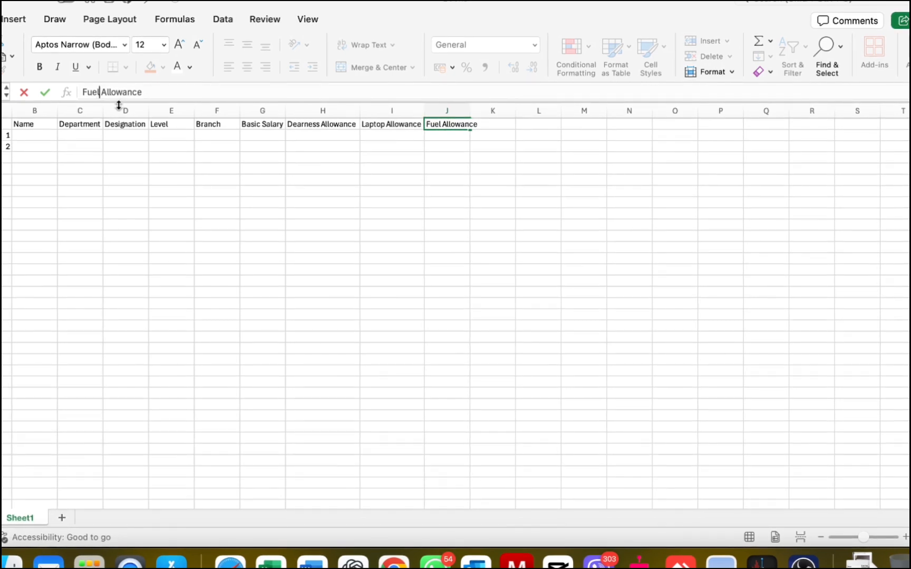
type("(tra")
key("BackSpace")
key("BackSpace")
key("BackSpace")
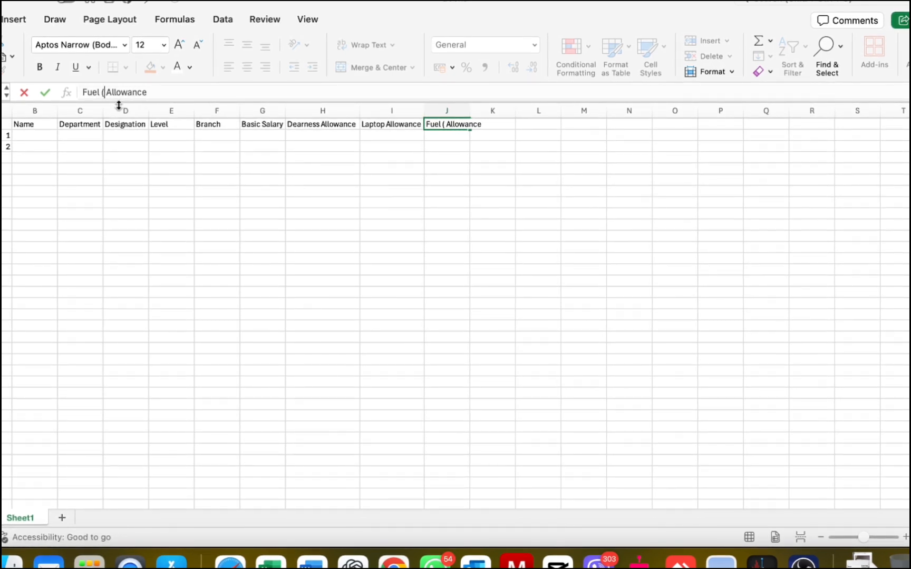
type("Travel Al")
key("BackSpace")
key("BackSpace")
key("BackSpace")
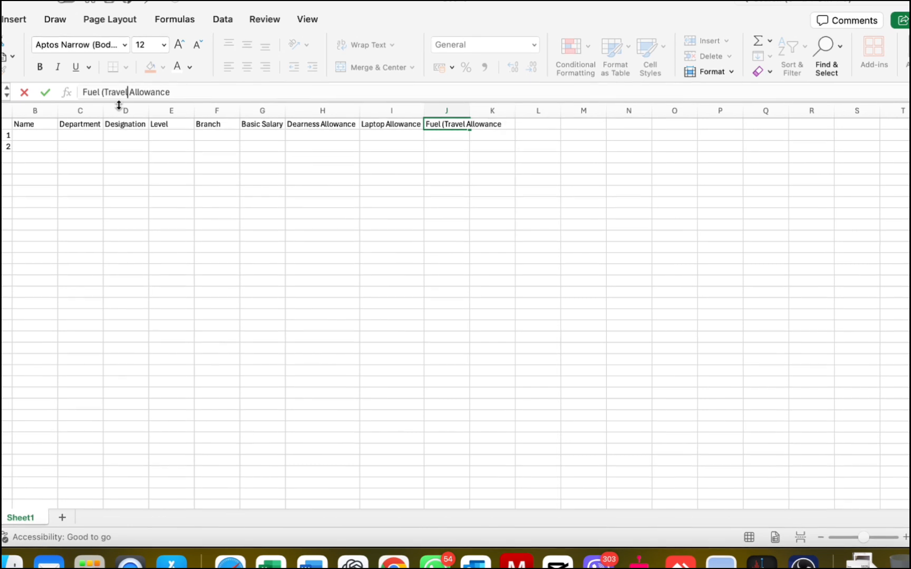
type(")")
key("Left")
key("Left")
key("Left")
key("Left")
key("Right")
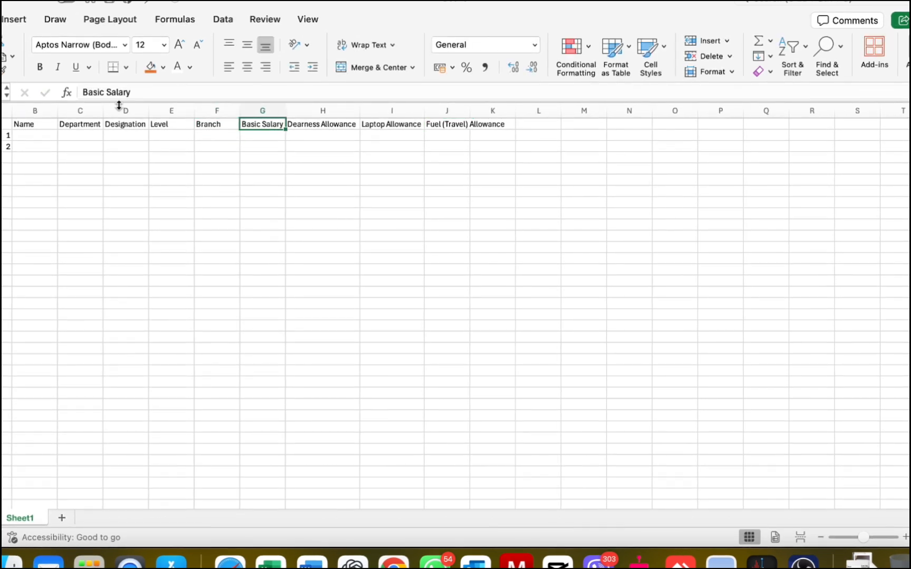
key("Right")
key("Right")
key("Right")
key("Right")
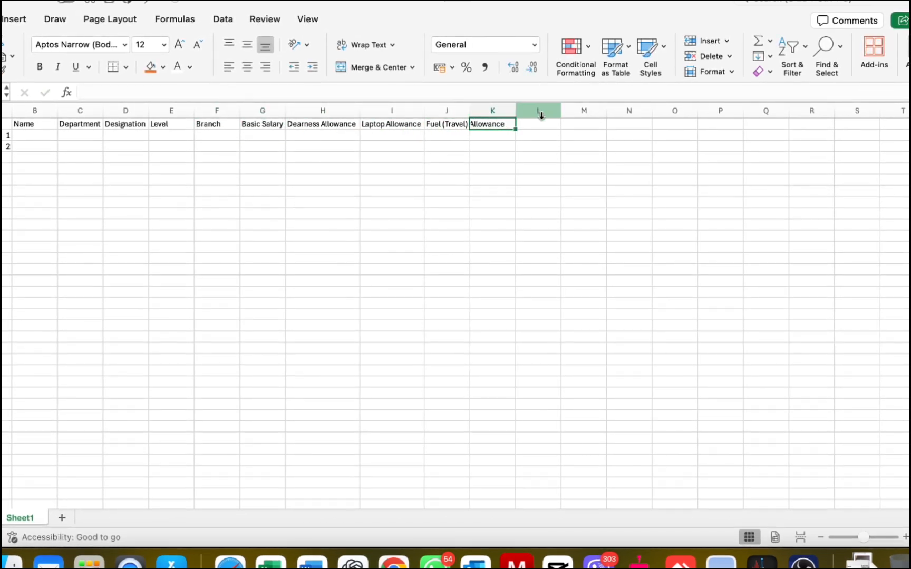
left_click_drag(470, 109, 508, 109)
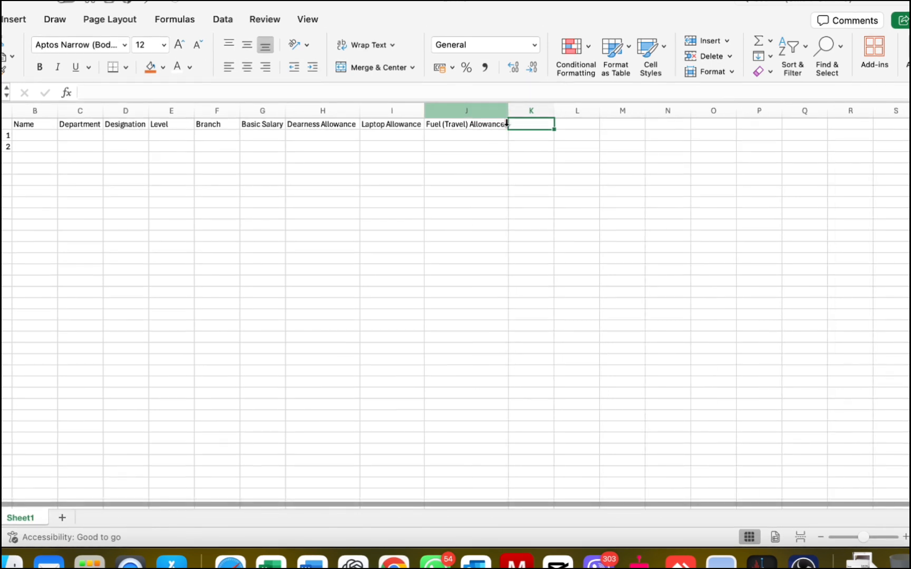
Enter the Total Salary header in K1, correcting the 'Salart' typo to 'Salary'
type("Tto")
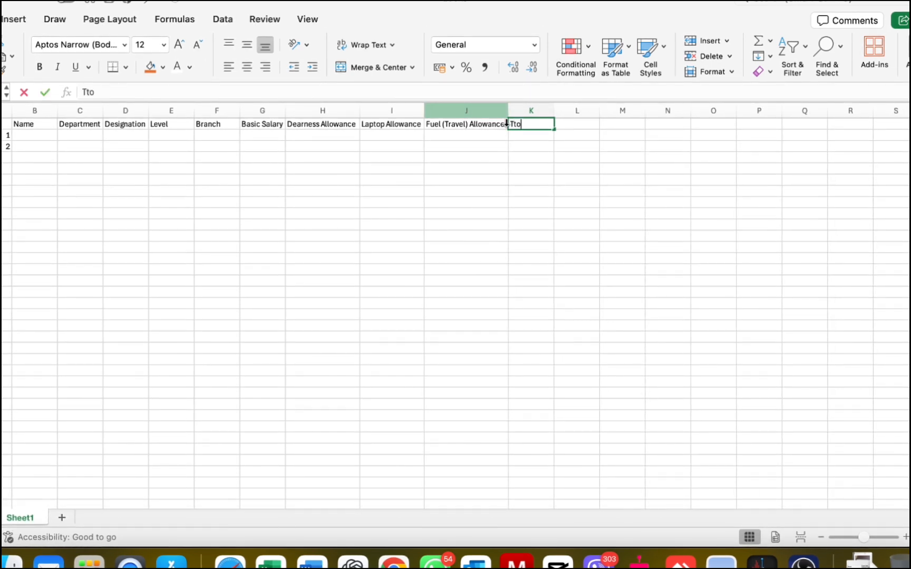
key("BackSpace")
key("BackSpace")
key("BackSpace")
key("BackSpace")
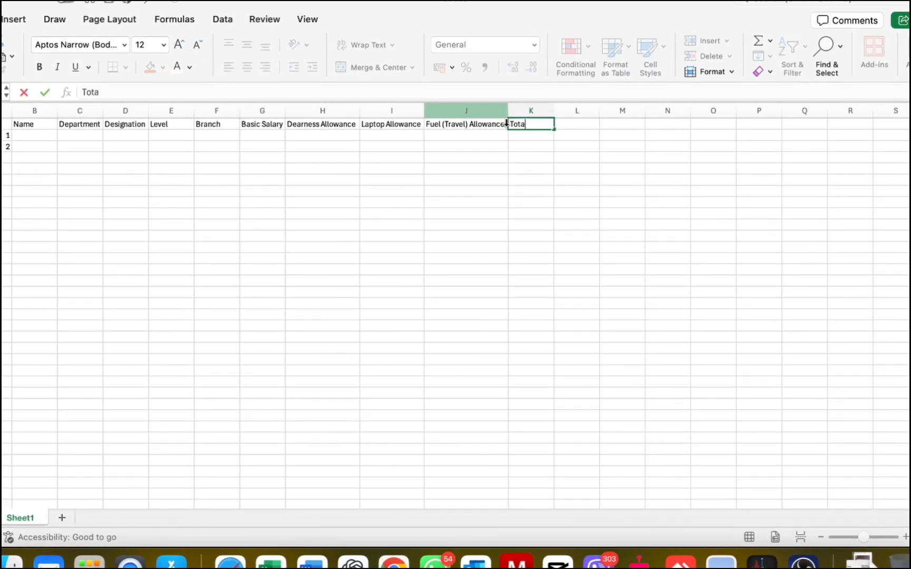
type("otal Salart")
key("Tab")
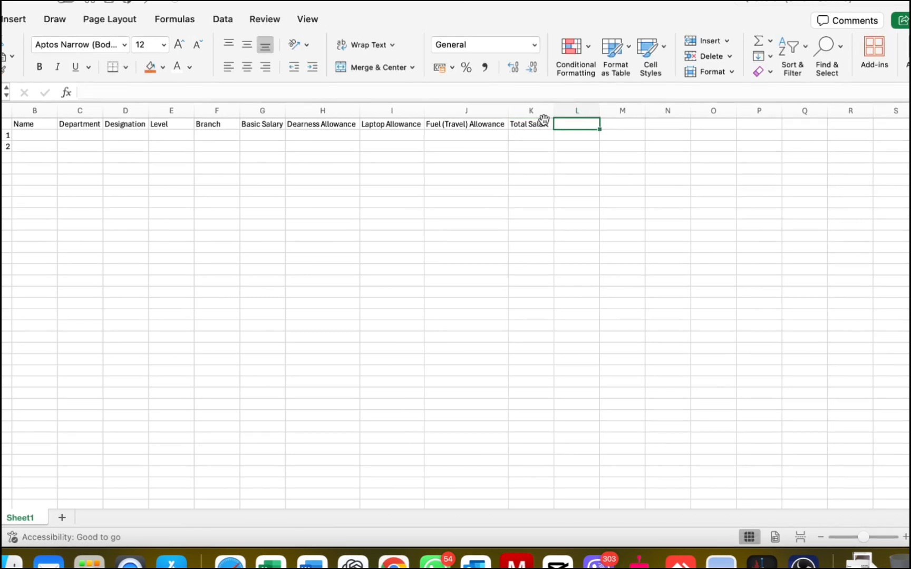
key("Left")
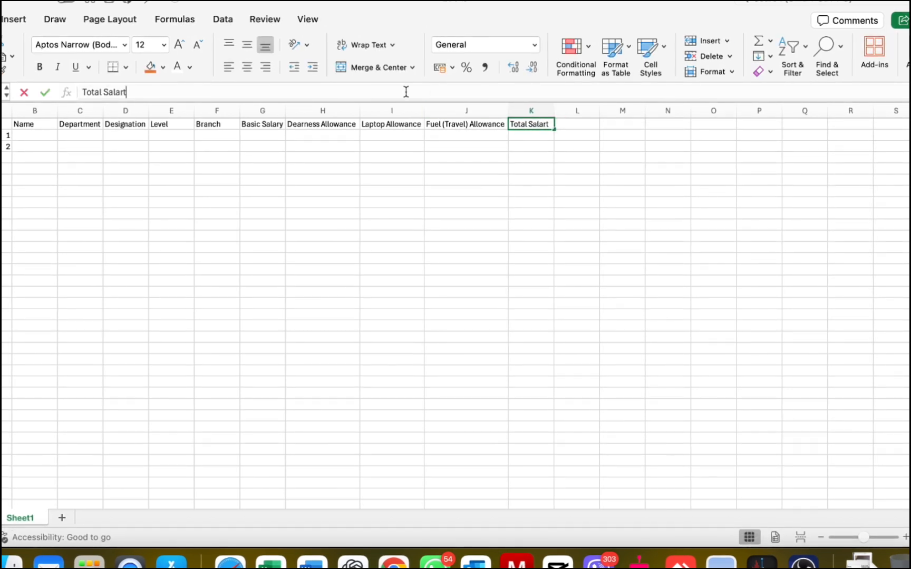
left_click(406, 92)
key("BackSpace")
type("y")
key("Return")
key("Up")
key("Right")
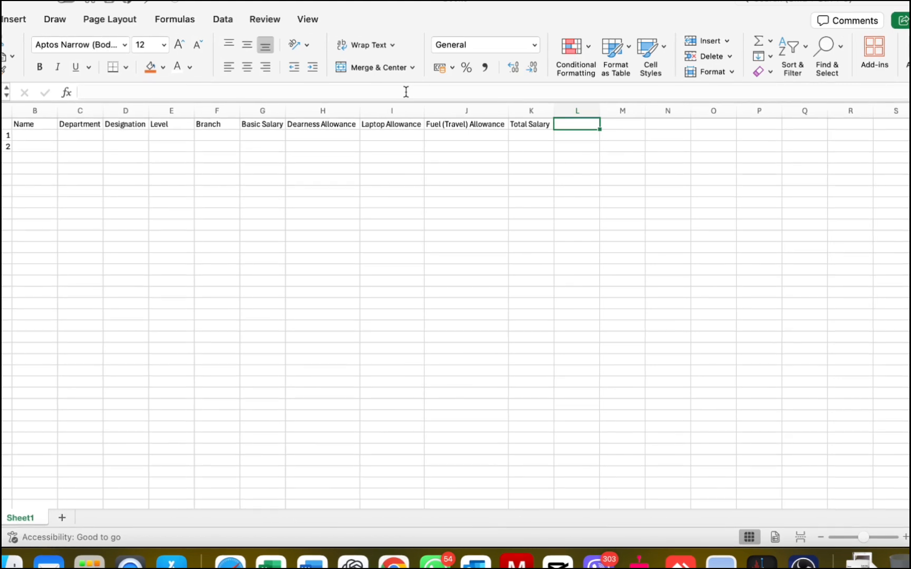
key("Left")
key("Left")
key("Left")
key("Left")
key("Left")
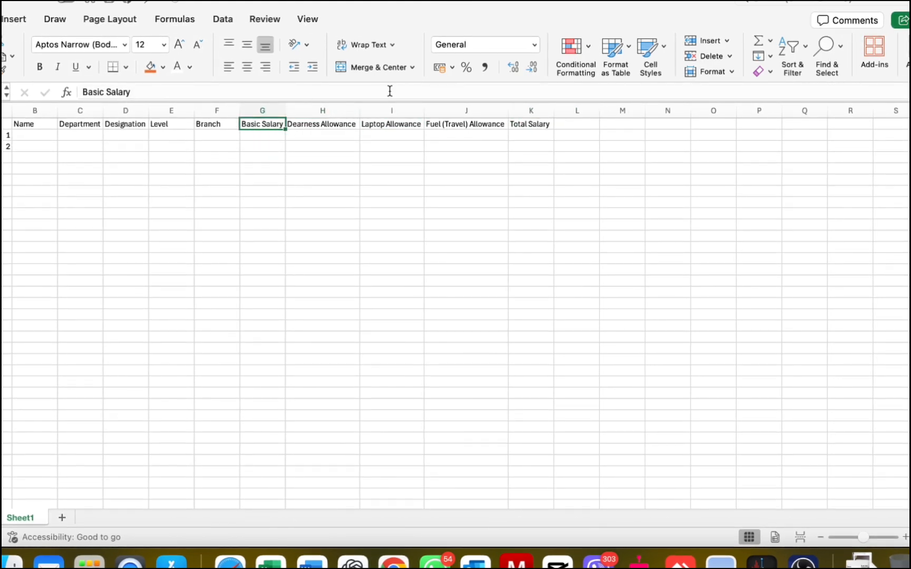
Insert a new row above the headers and merge B1:F1 titled Personal Info
right_click(1, 124)
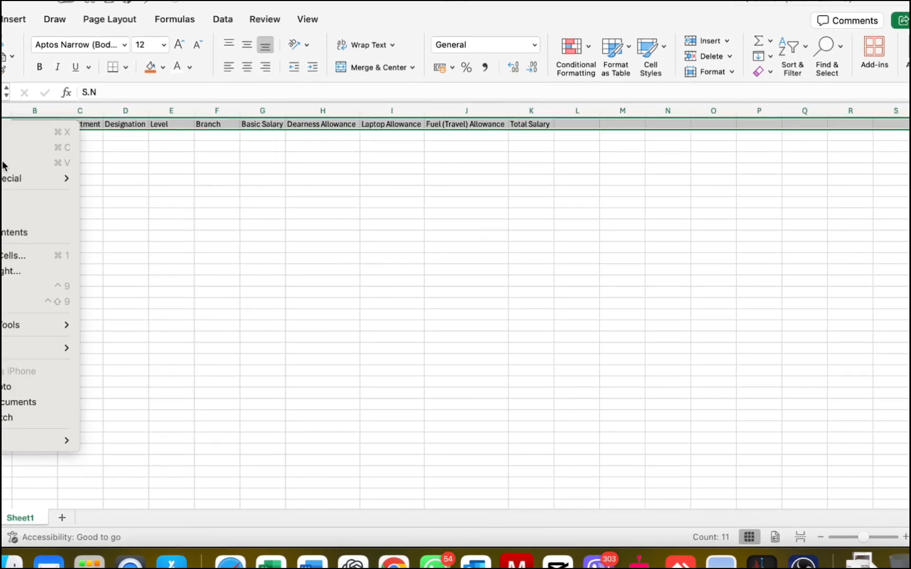
left_click(32, 216)
left_click(204, 125)
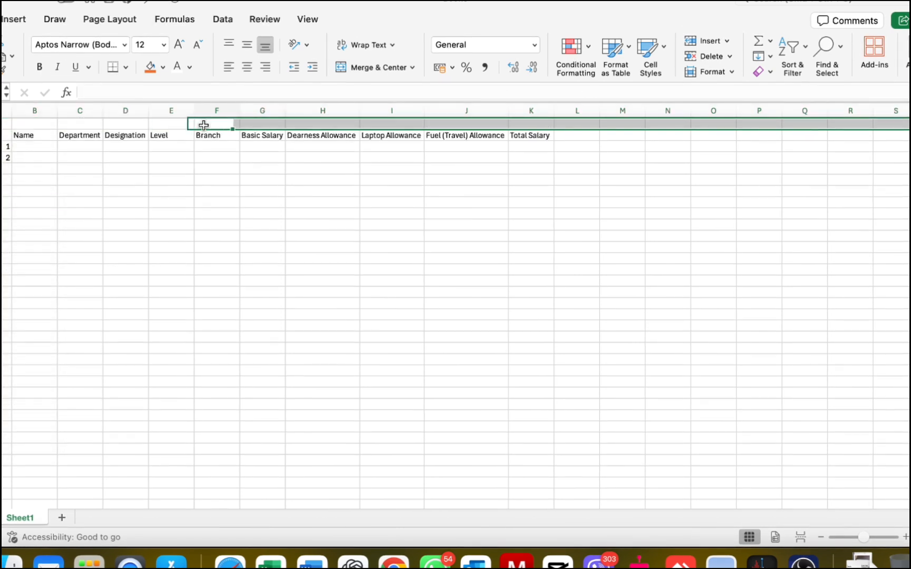
key("Left")
key("Left")
key("Left")
key("Left")
key("shift+Right")
key("shift+Right")
key("shift+Right")
key("shift+Right")
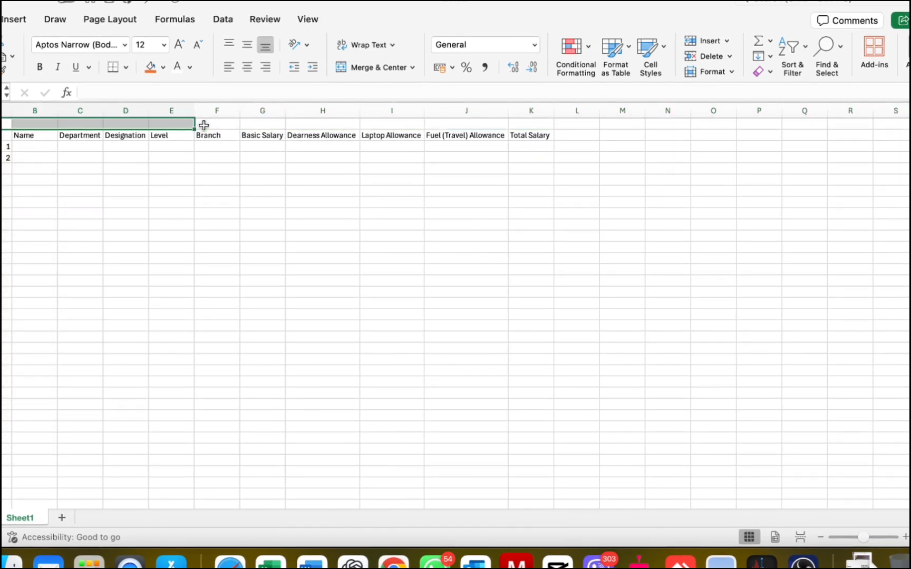
left_click(292, 90)
type("perso")
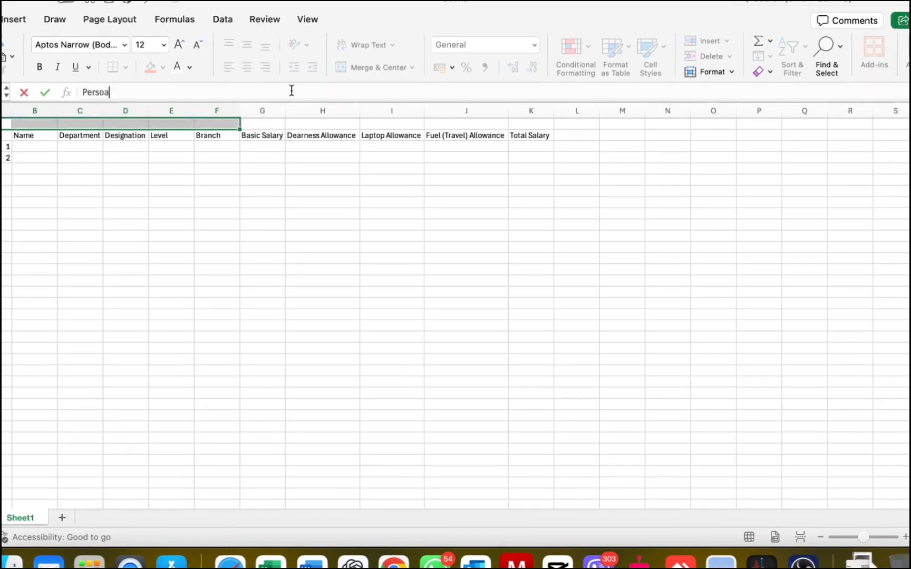
key("BackSpace")
type("nal Info")
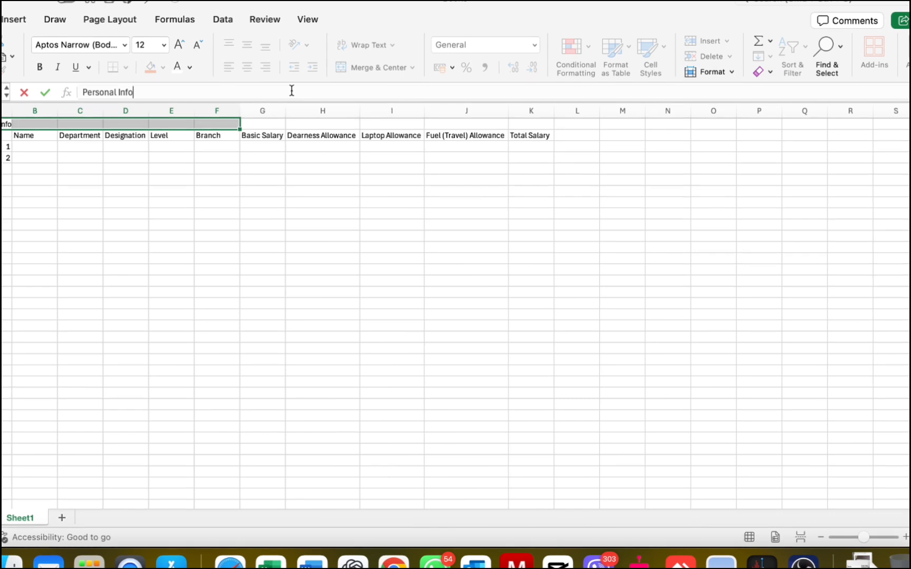
key("Return")
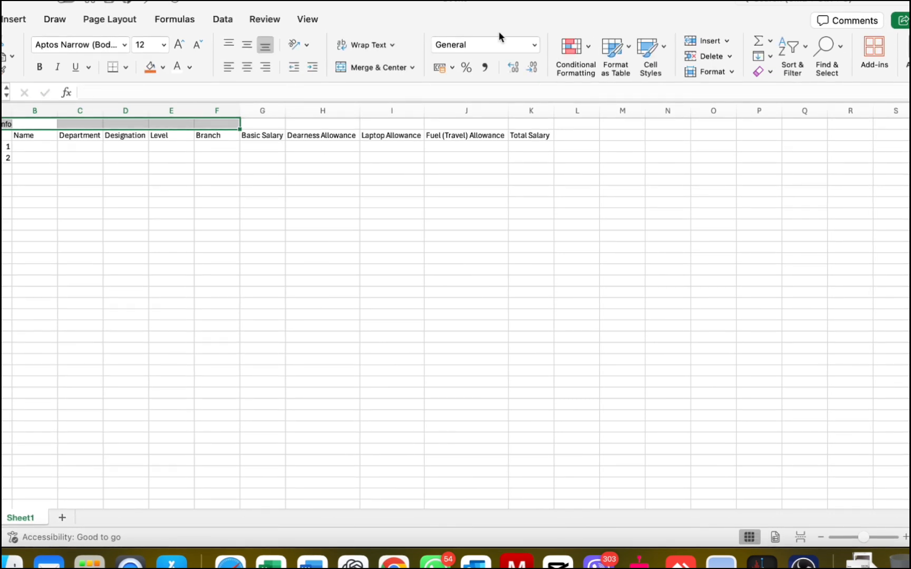
left_click(387, 66)
Merge and center G1:K1 with the title Salary Headings
left_click(269, 113)
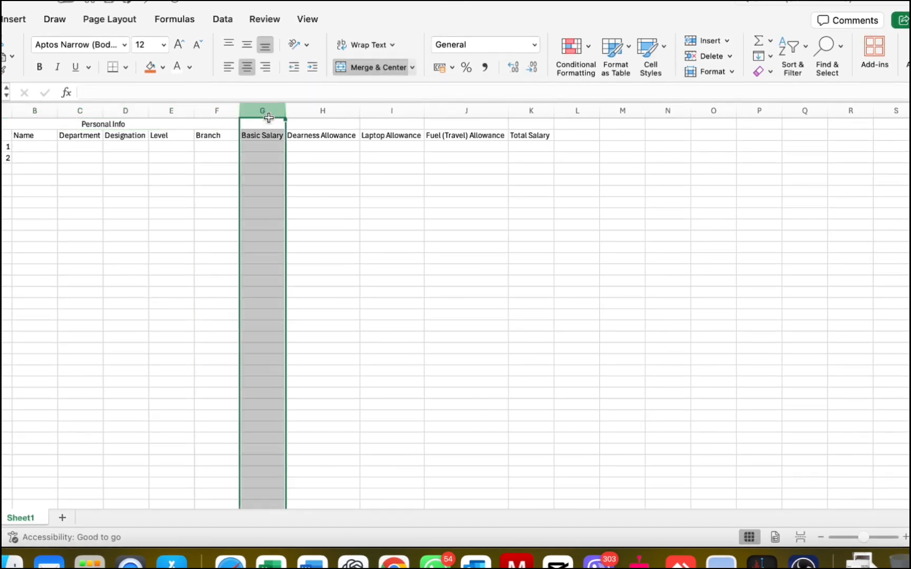
left_click(284, 121)
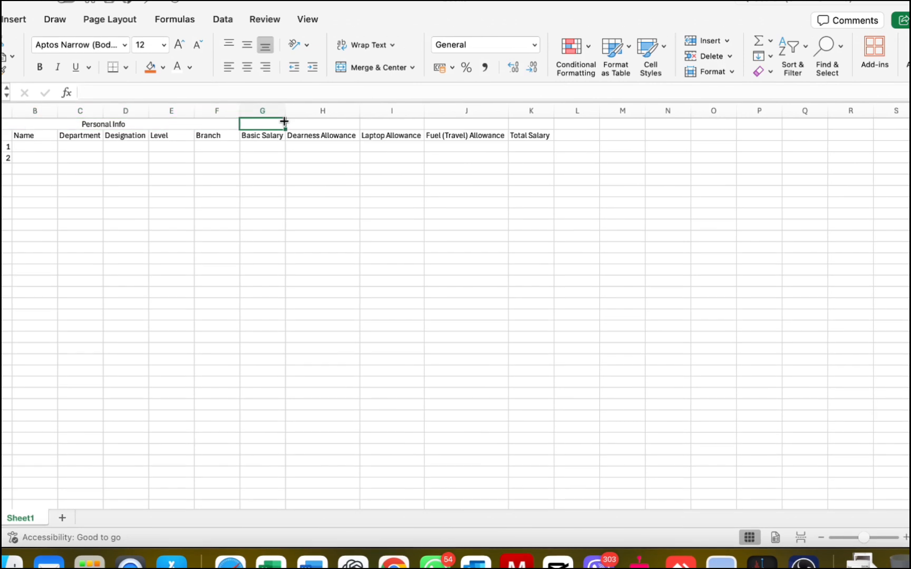
left_click_drag(284, 121, 549, 124)
left_click(386, 67)
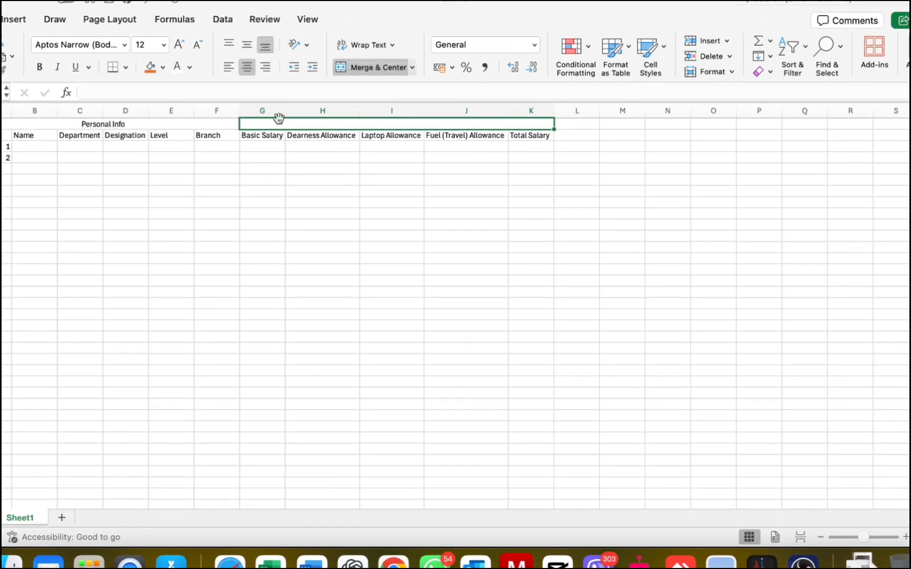
left_click(226, 92)
type("Salary Headings")
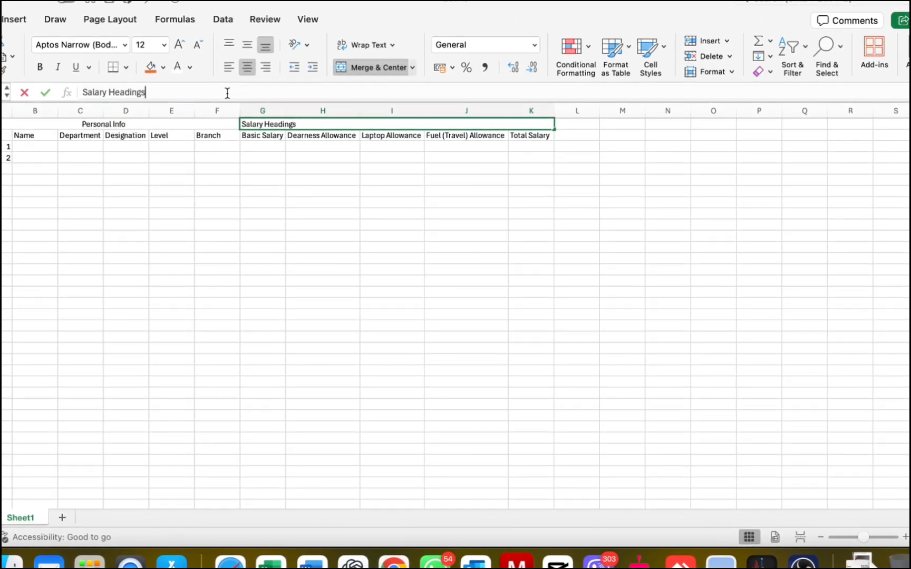
key("Return")
key("Up")
key("Right")
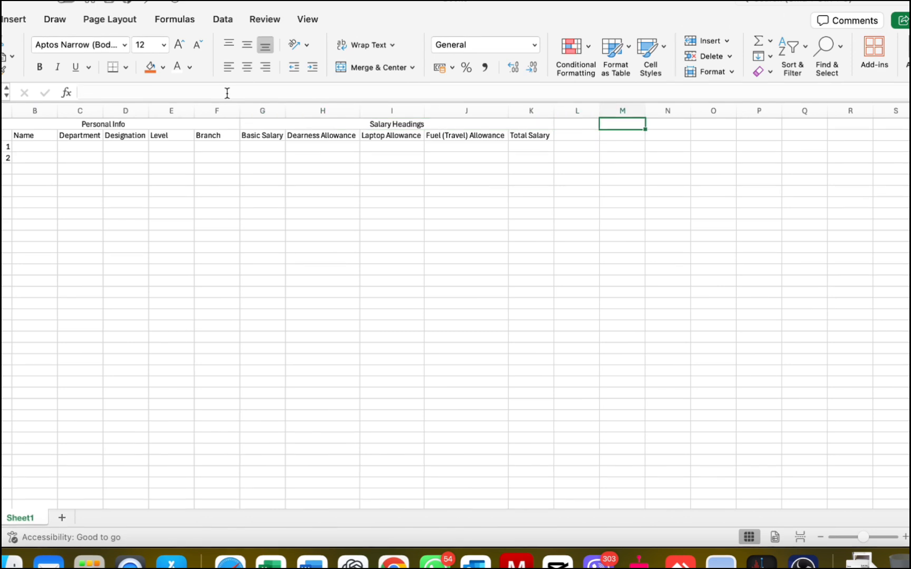
Begin an Attendance heading in cell L2
key("shift+Right")
key("shift+Right")
key("shift+Right")
key("shift+Right")
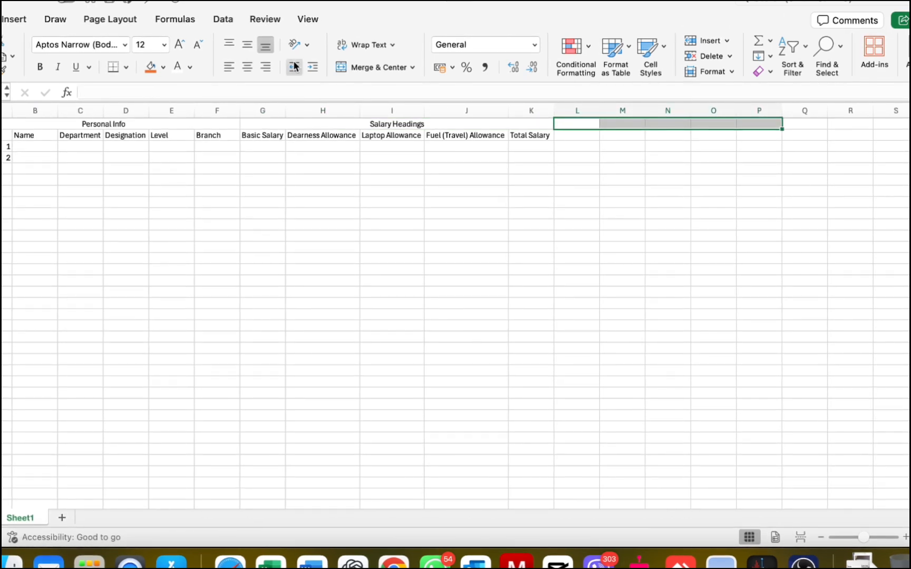
left_click(572, 135)
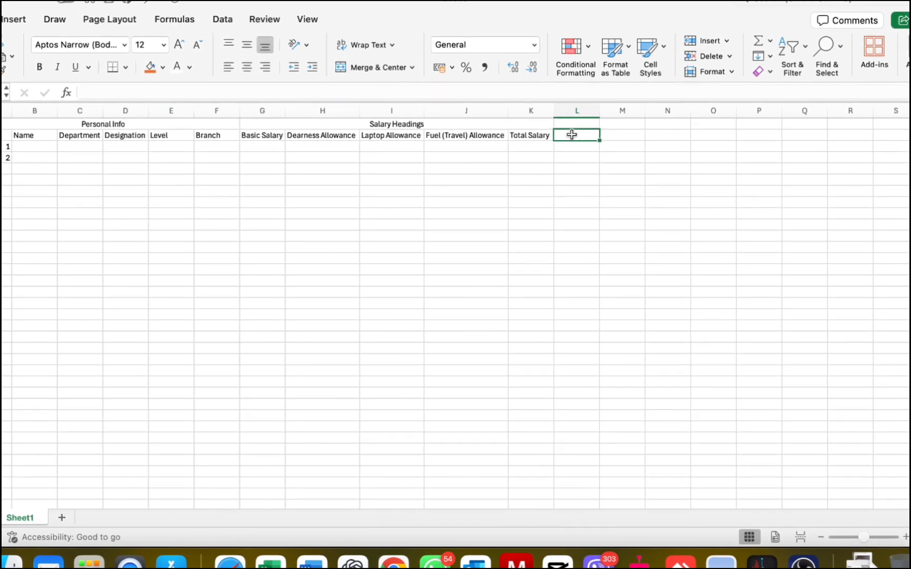
type("Attend")
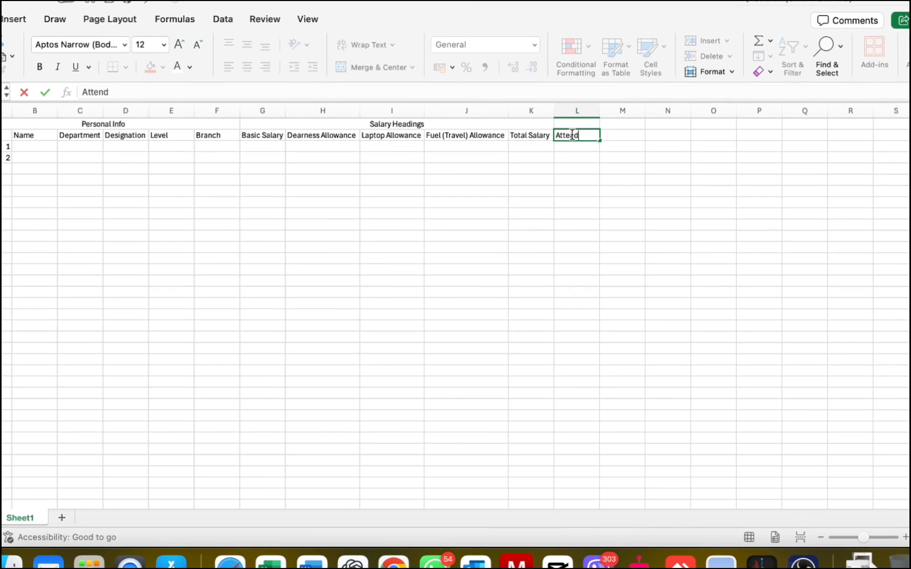
type("dance")
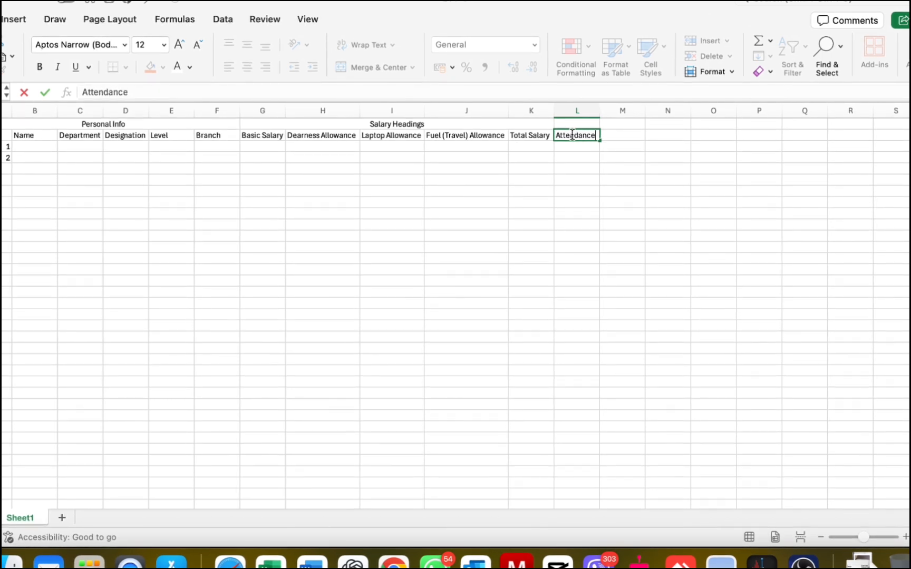
Insert a new column L before Attendance with a Base heading and value 30
key("Tab")
left_click(582, 112)
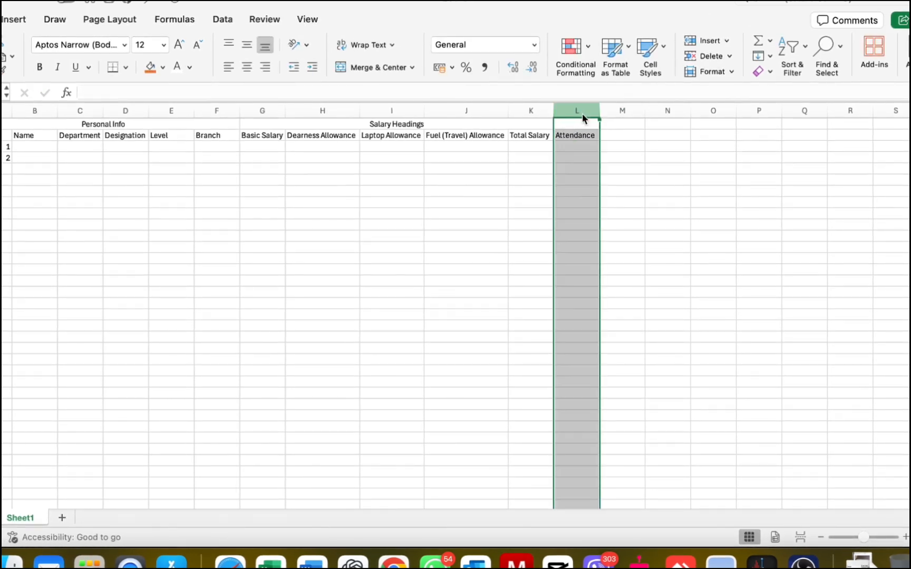
right_click(582, 113)
left_click(610, 194)
left_click(567, 135)
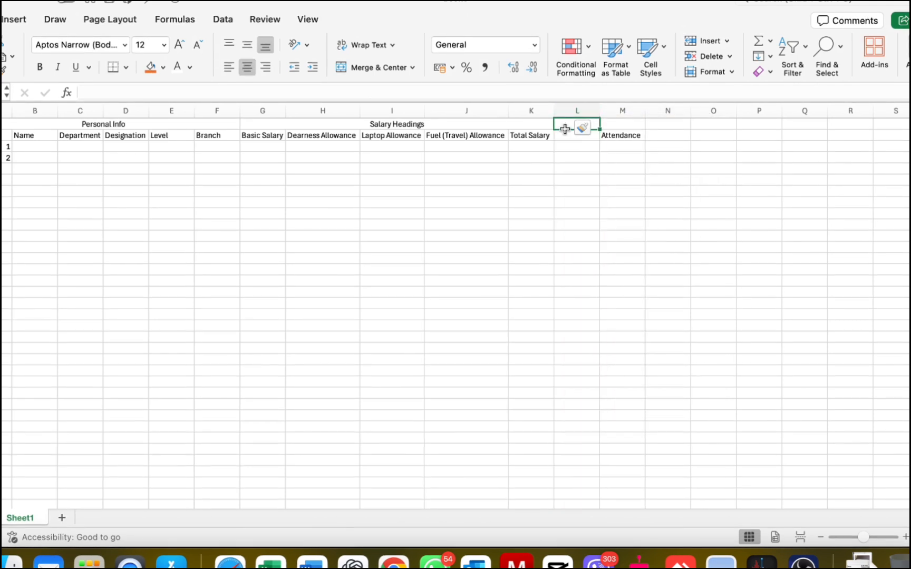
type("Base Attn")
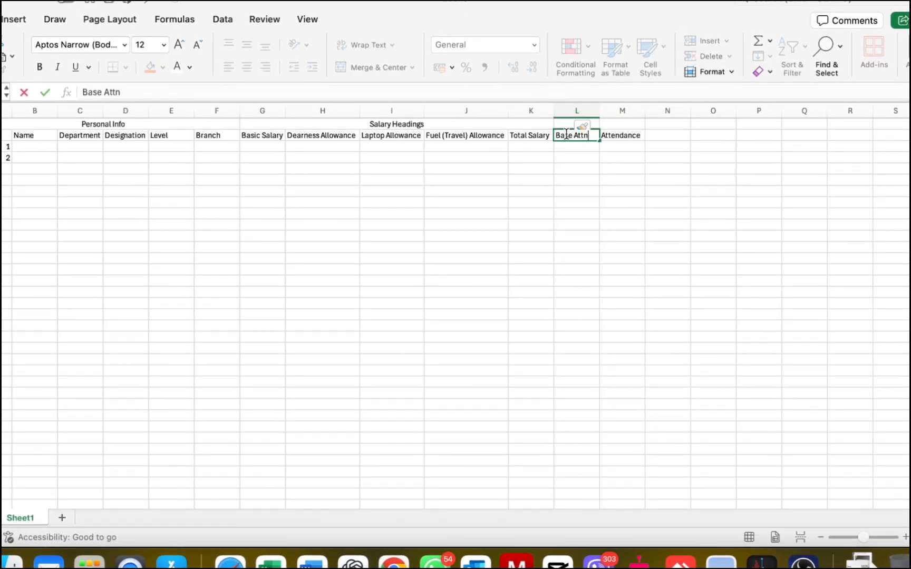
key("Return")
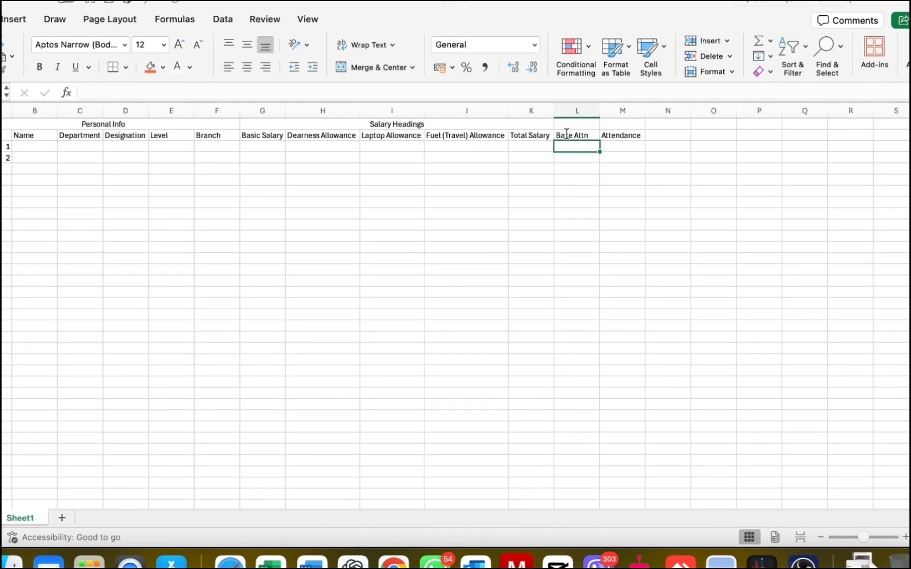
type("30")
Expand the L2 heading to Base Attn (Days)
left_click(565, 132)
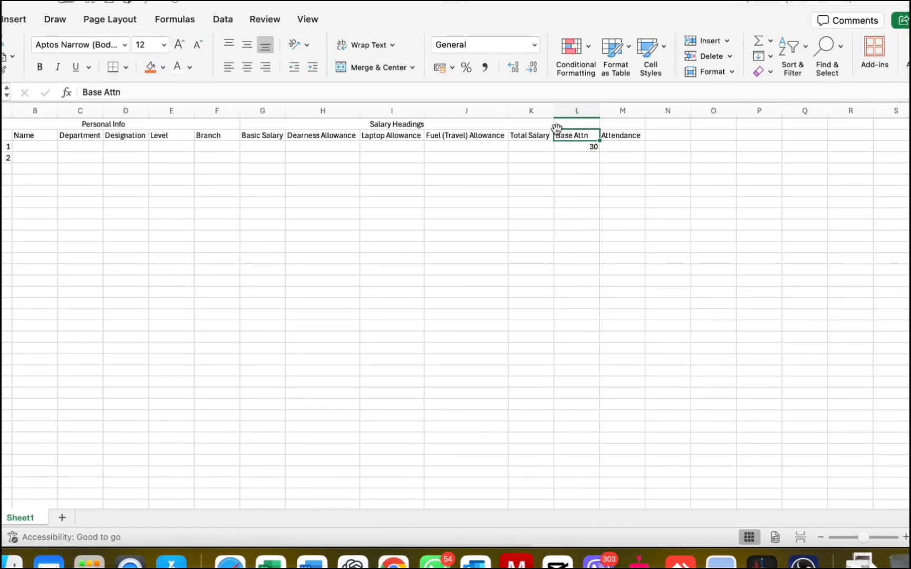
left_click(510, 90)
type("9")
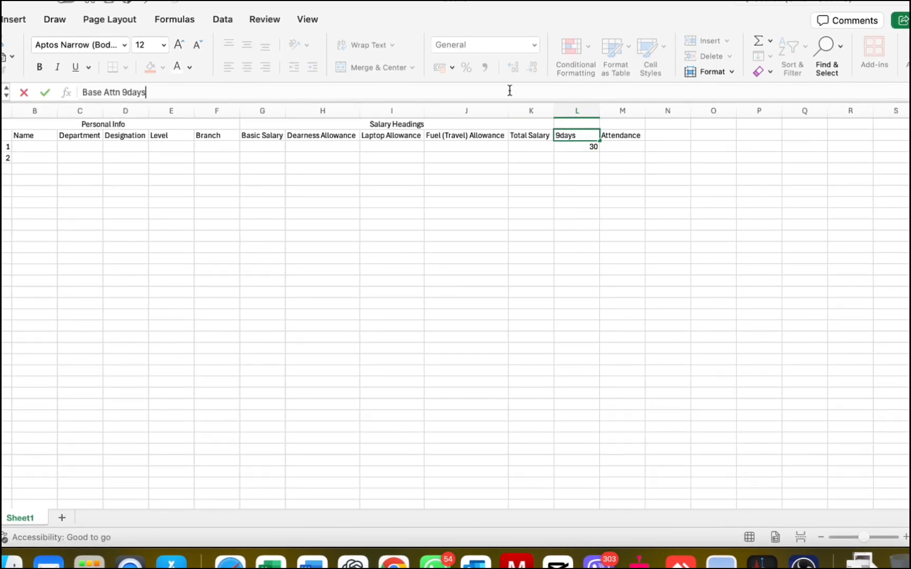
type("day")
key("BackSpace")
key("BackSpace")
key("BackSpace")
key("BackSpace")
type("(da")
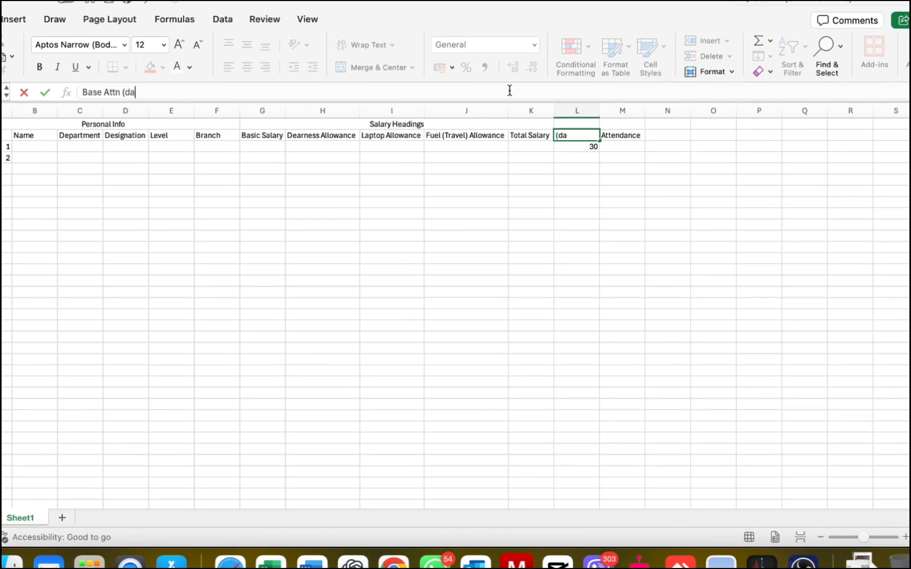
key("BackSpace")
key("BackSpace")
type("Days)")
key("Return")
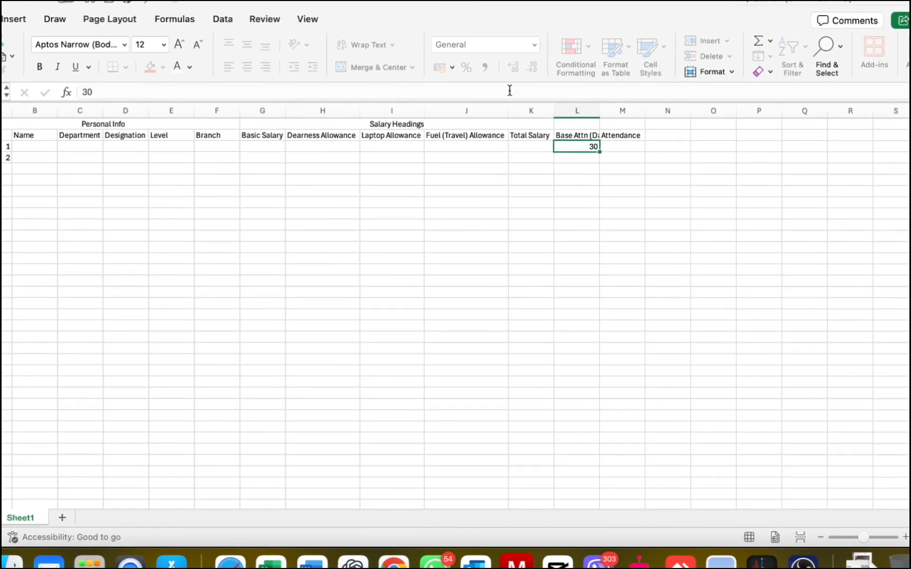
Rename Attendance to P. Attn (Days), widen column L, and enter 28 below it
key("Up")
key("Right")
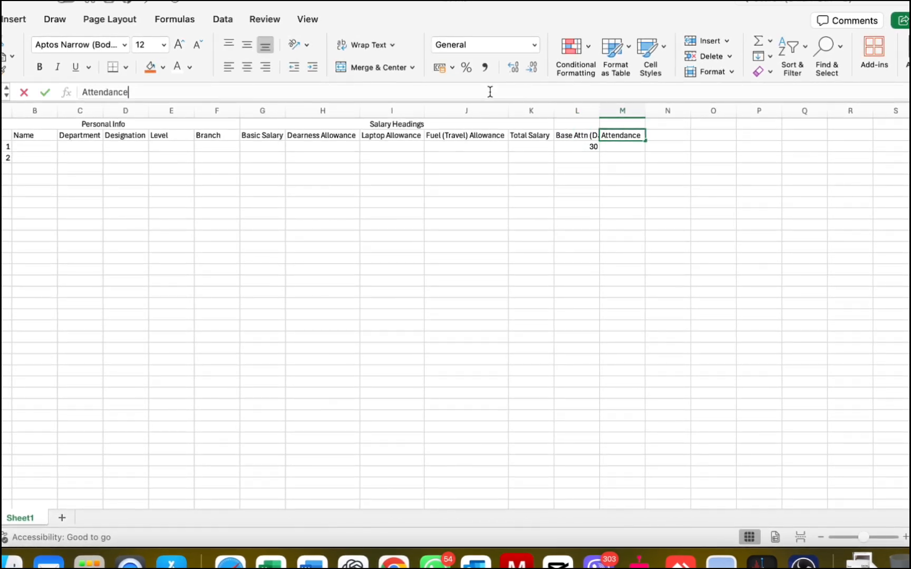
left_click(490, 91)
key("super+BackSpace")
type("Pr")
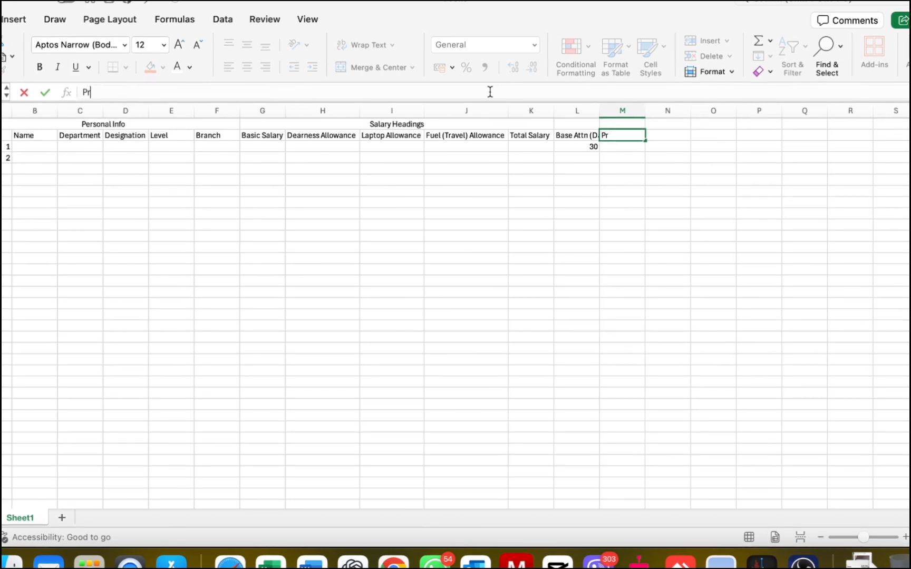
type("esenc")
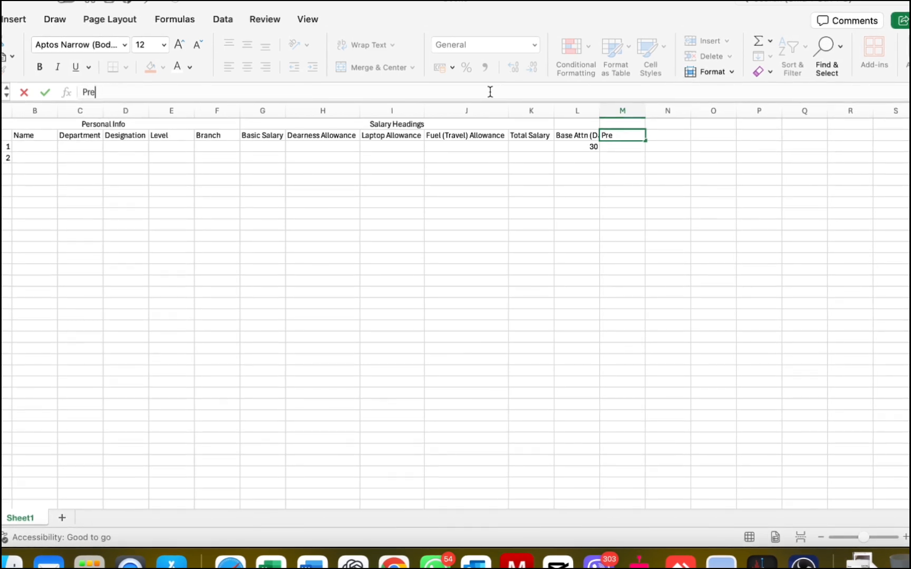
key("BackSpace")
key("BackSpace")
type(". Att")
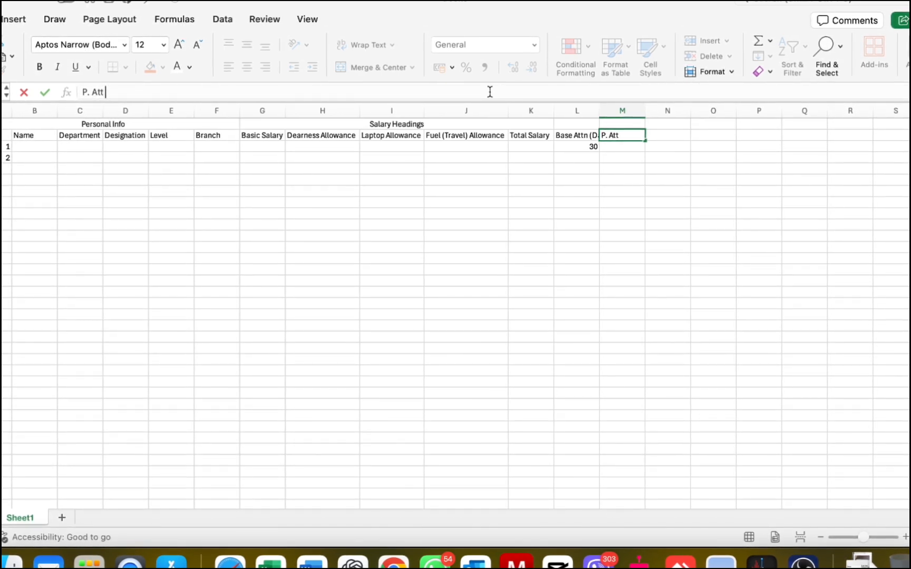
type("n (Days)")
key("Return")
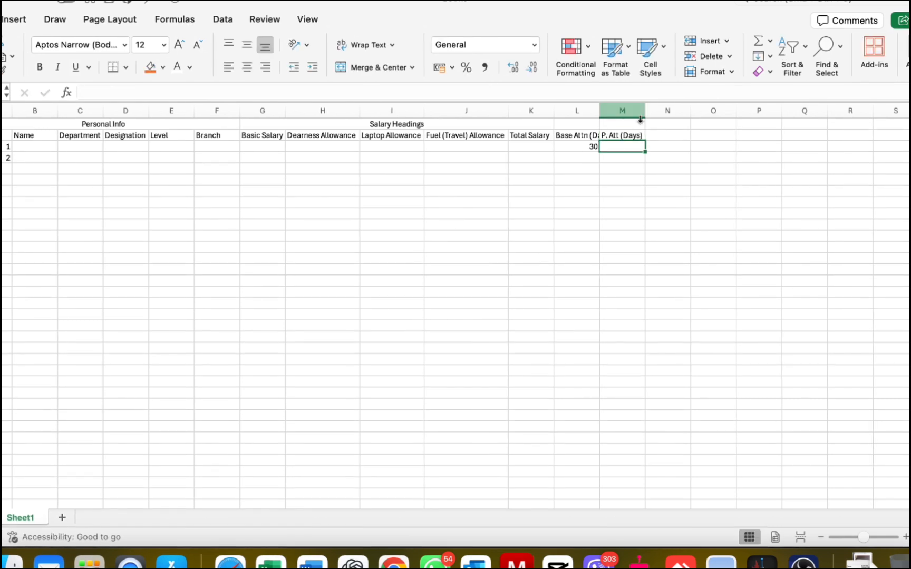
left_click_drag(599, 110, 615, 112)
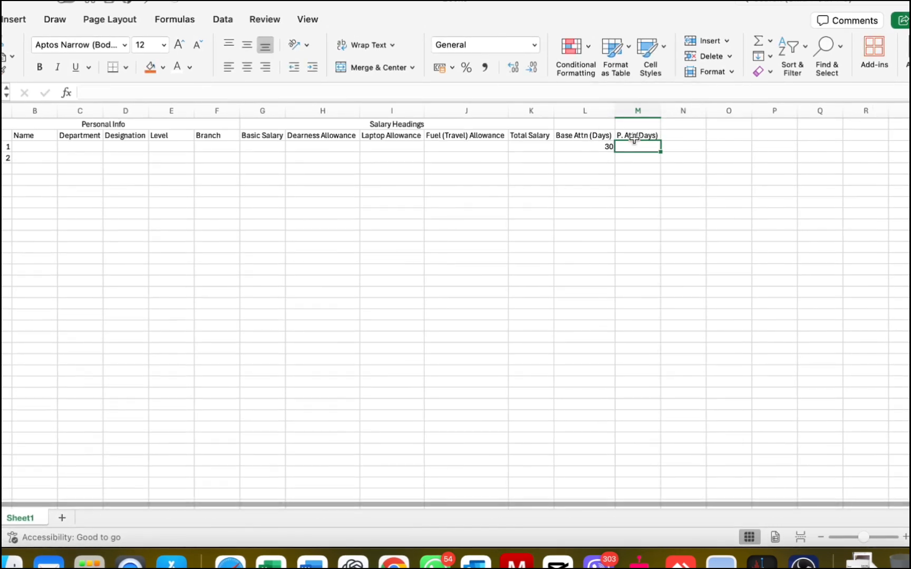
type("28")
key("Return")
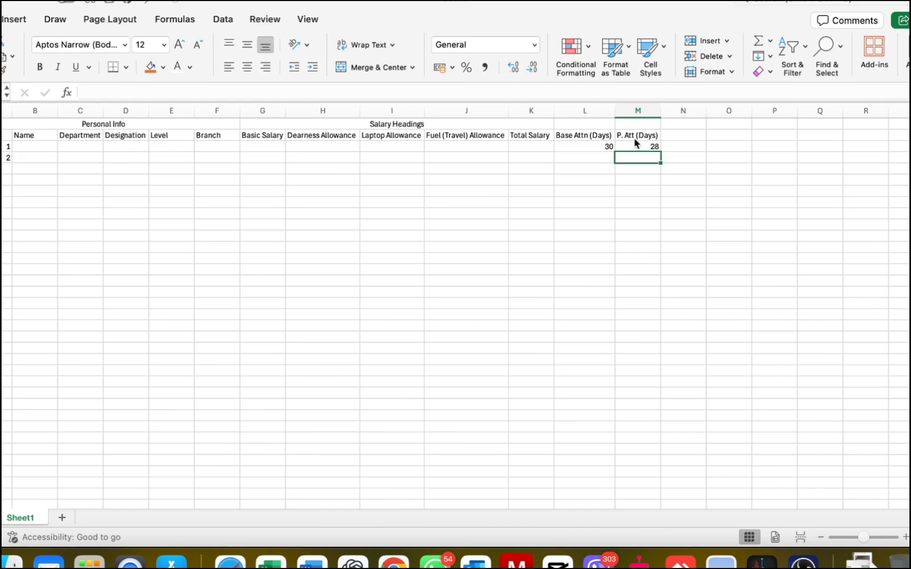
Add the Overtime heading in column N with value 2
key("Up")
key("Up")
key("Right")
key("Down")
type("2")
key("Up")
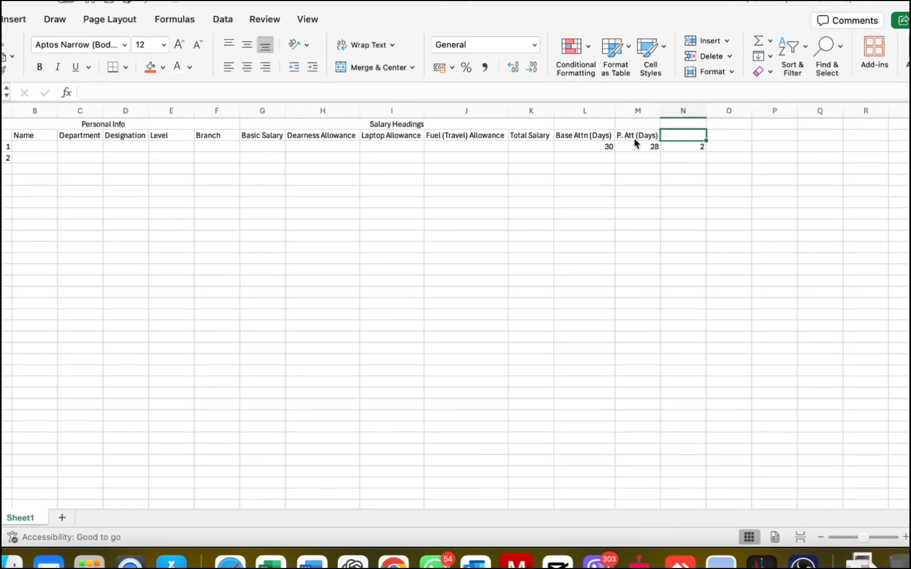
type("Overtime")
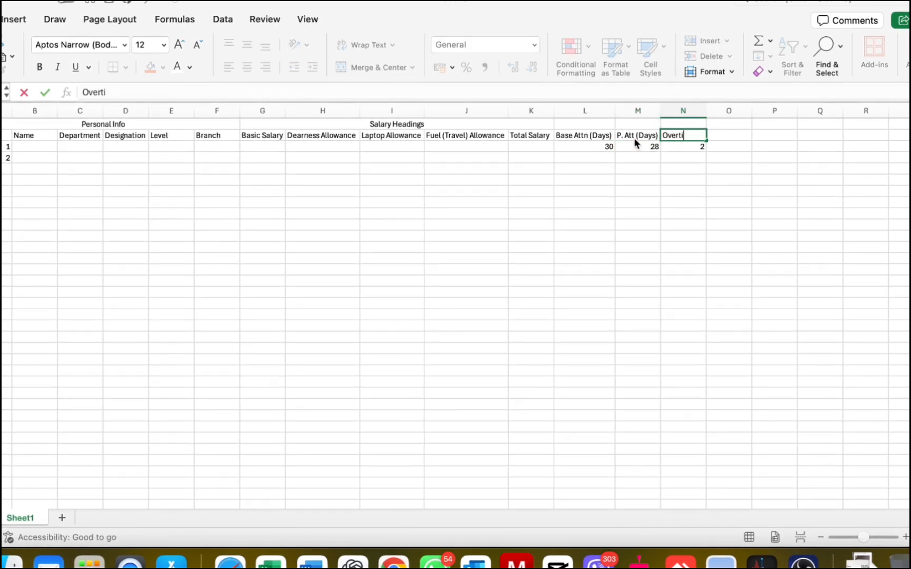
key("Return")
Add the Late in/early out heading with value 2, then AutoFit columns N and O
key("Up")
key("Right")
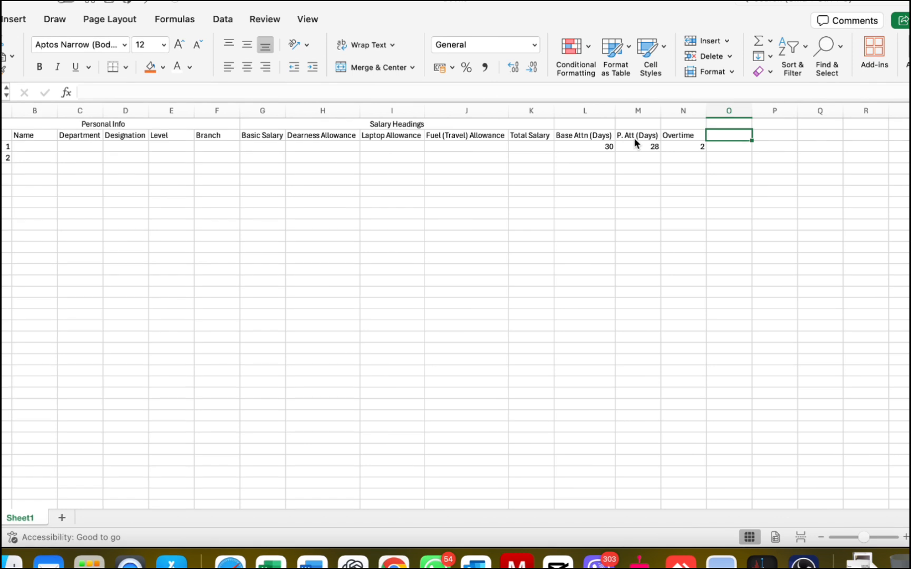
type("Late in/")
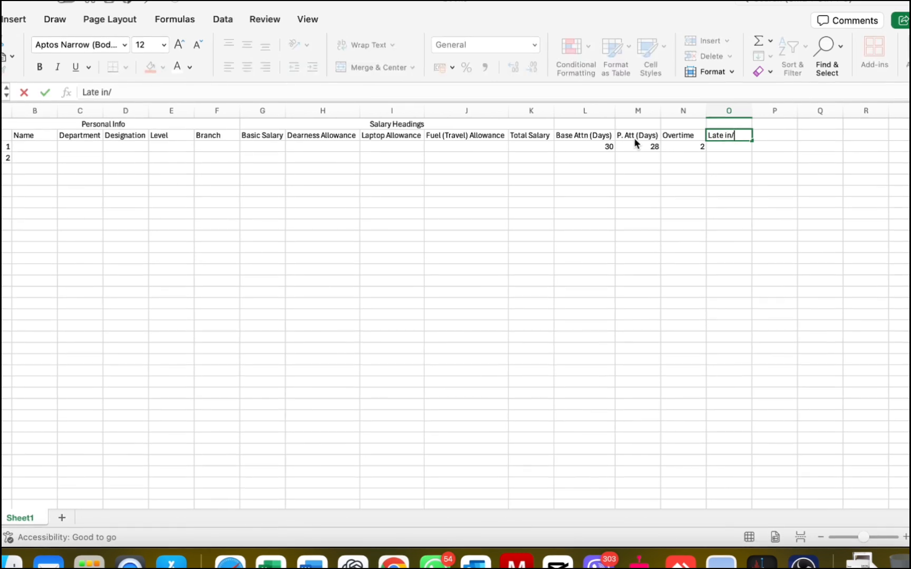
type("early out")
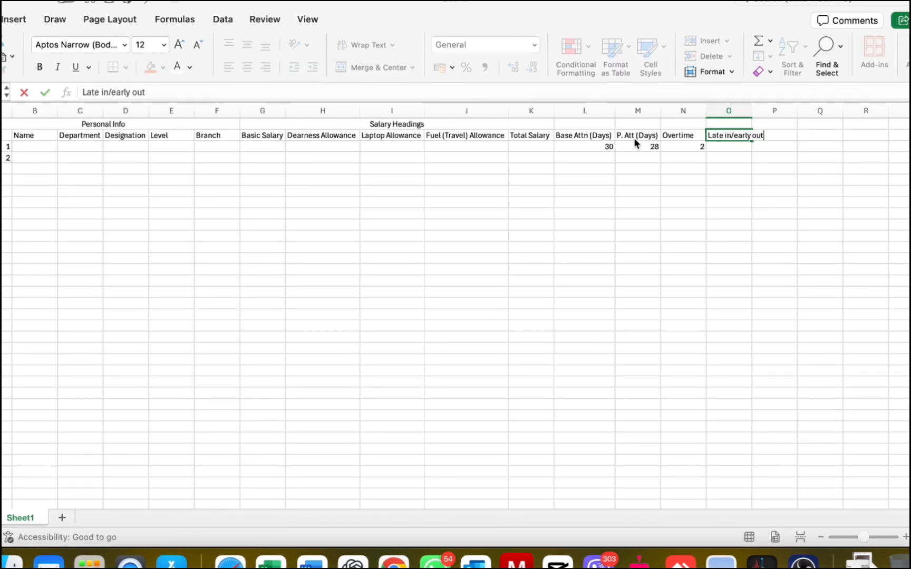
key("Return")
type("2")
key("Return")
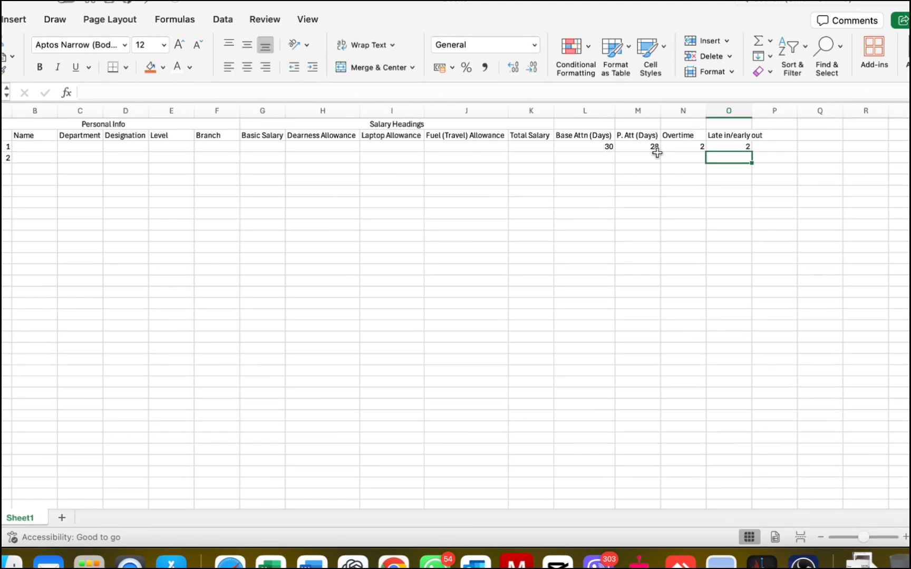
double_click(705, 109)
double_click(741, 110)
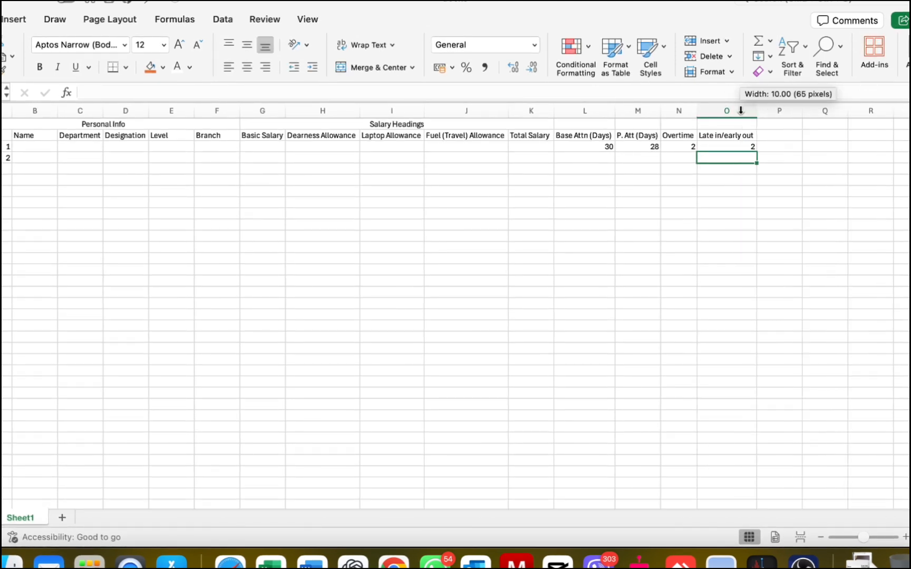
Enter the employee's name and Human Resource as department in the first data row
left_click(543, 148)
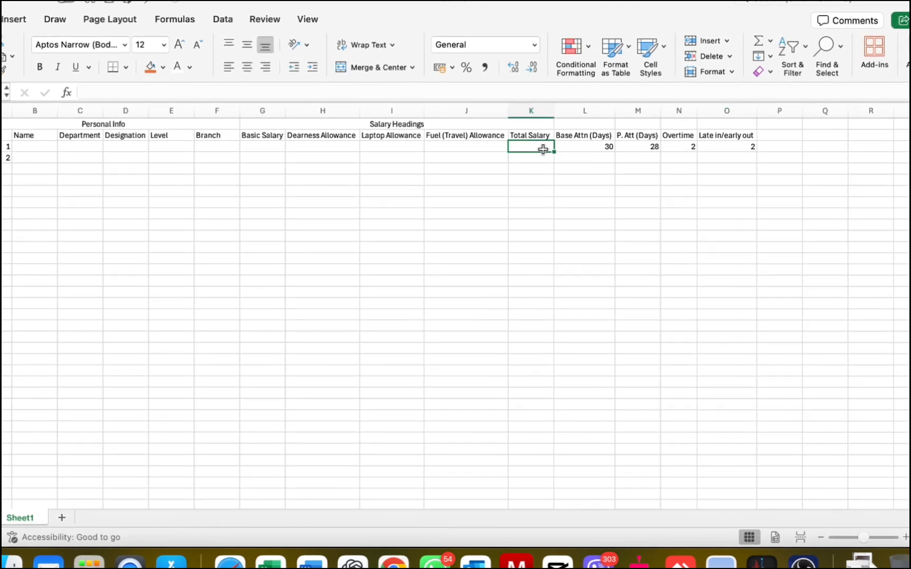
key("Left")
key("Left")
key("Left")
key("Left")
key("Left")
key("Left")
key("Left")
key("Left")
key("Left")
type("Aa")
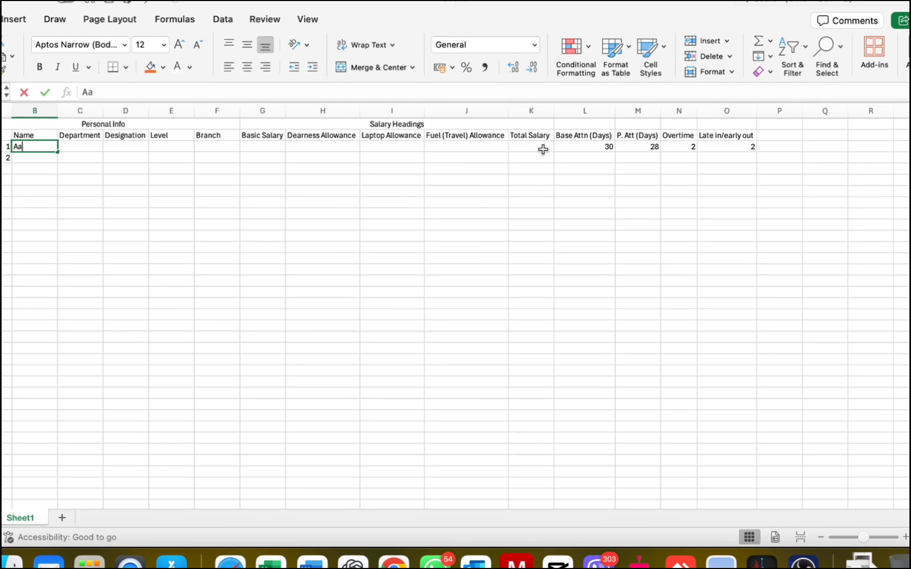
key("Return")
key("Up")
key("Right")
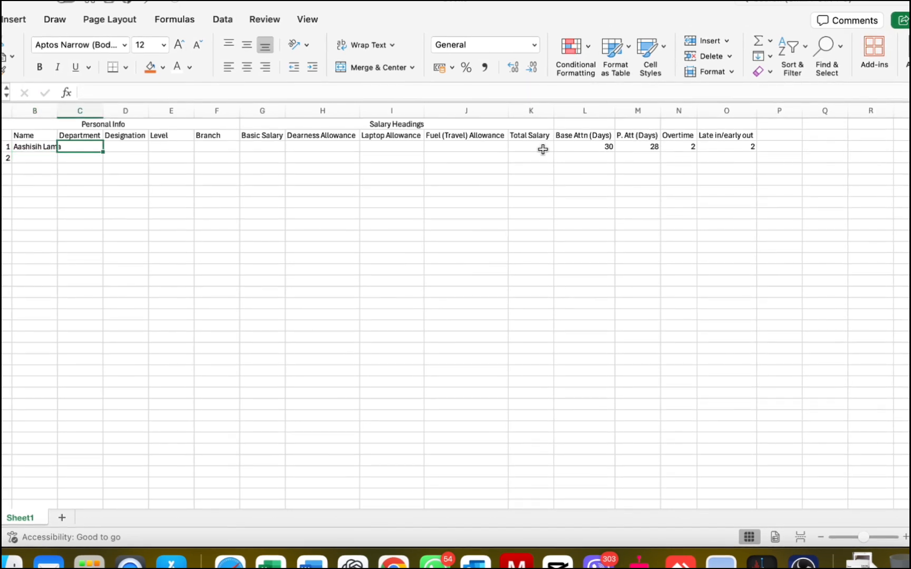
type("Human R")
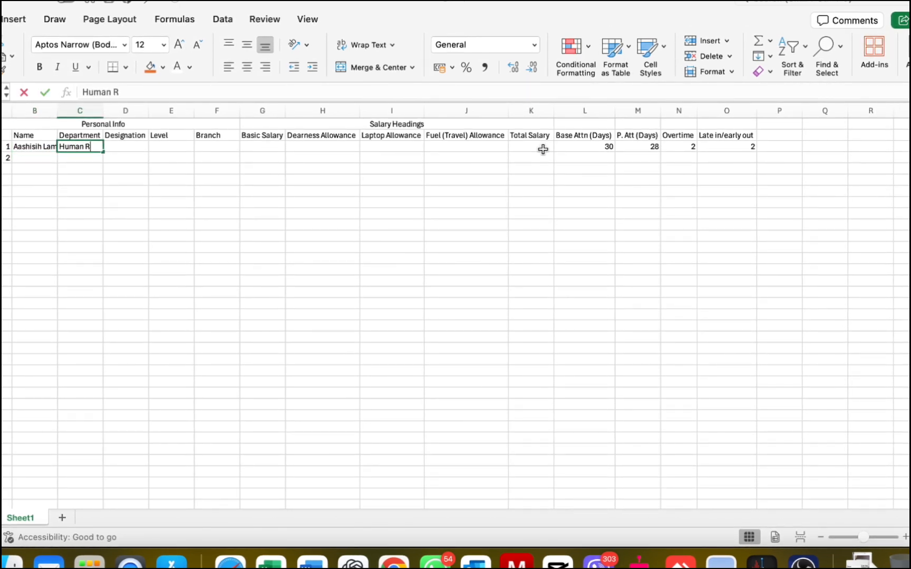
type("esource")
key("Tab")
Fill designation Sr. Admin Officer, level O3, branch Corporate Office, and AutoFit column F
type("S")
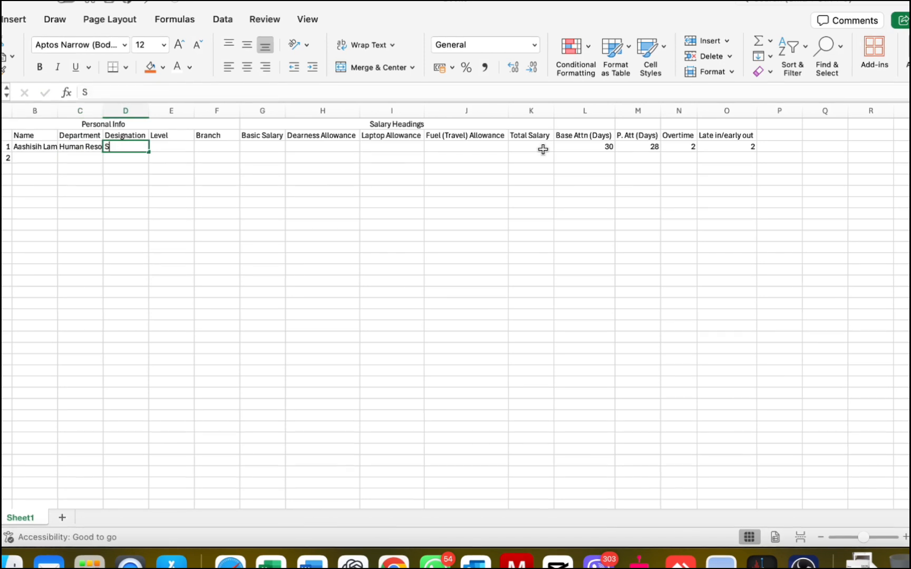
type("r. Adm")
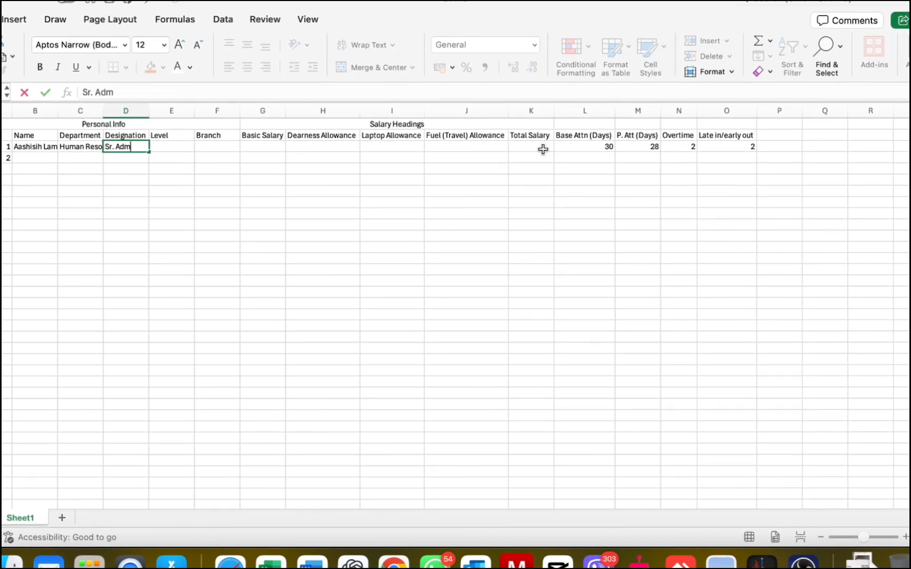
type("nin Offi")
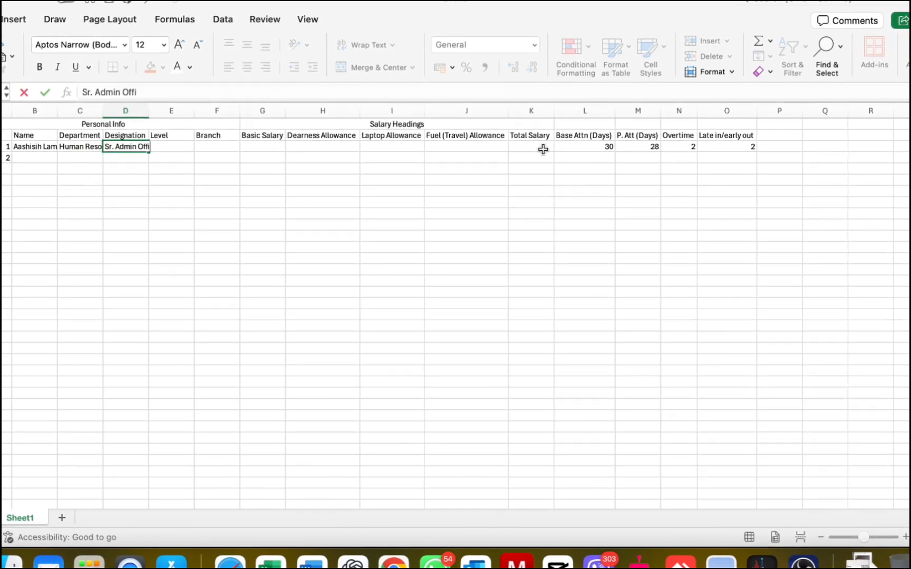
type("cer")
key("Tab")
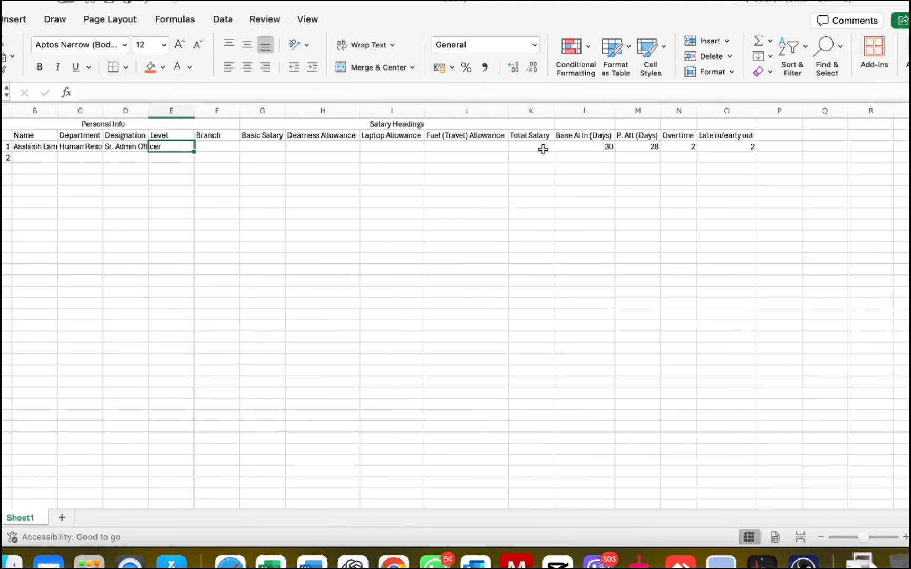
type("O3")
key("Left")
key("Left")
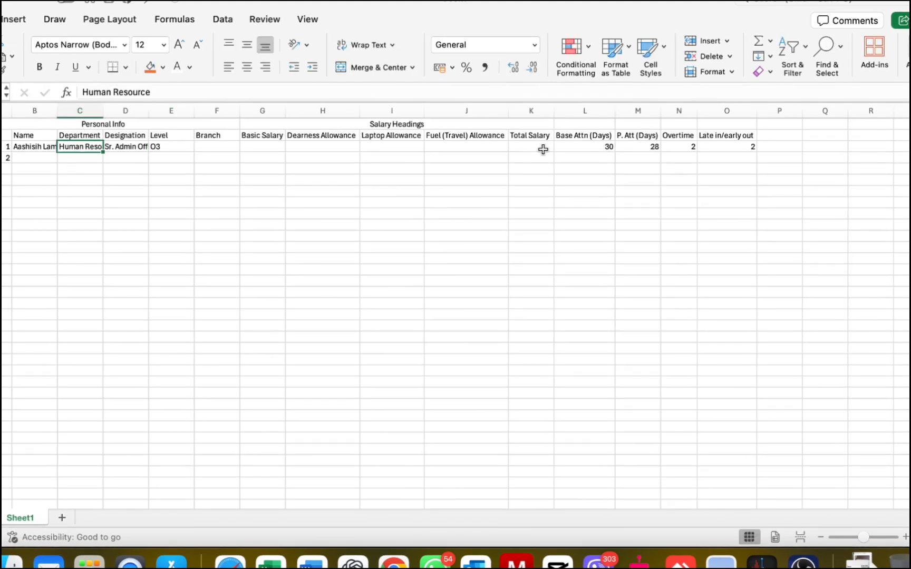
key("Right")
key("Right")
key("Right")
type("Cirpor")
key("BackSpace")
key("BackSpace")
key("BackSpace")
key("BackSpace")
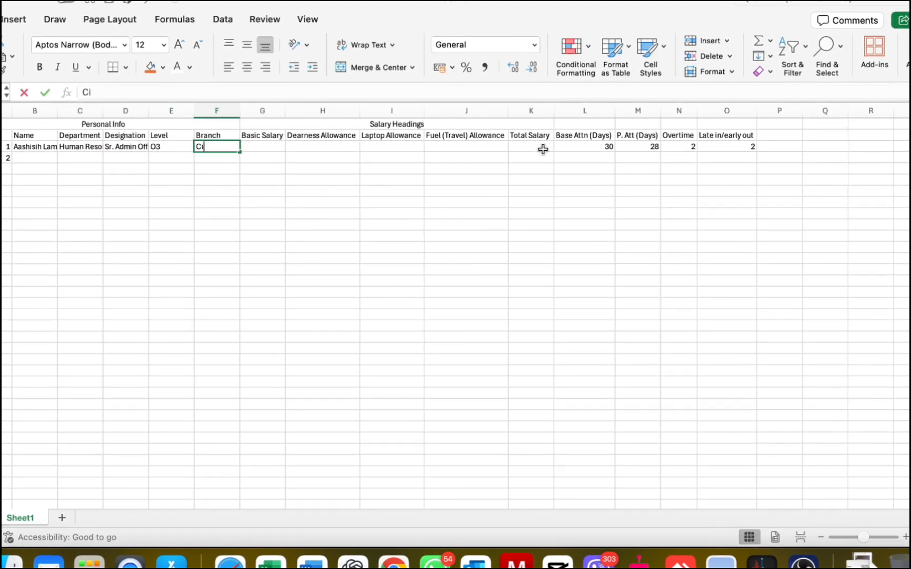
type("orporate Office")
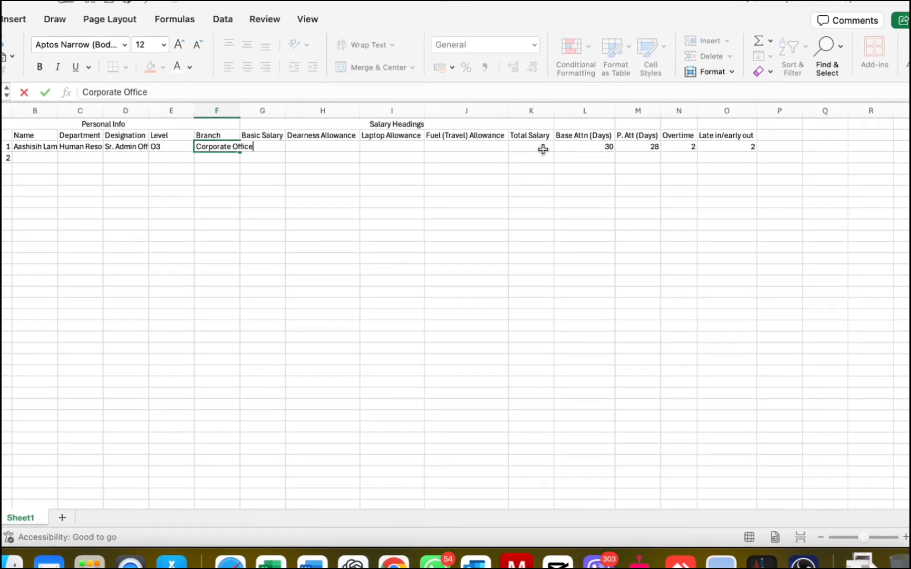
key("Tab")
double_click(240, 111)
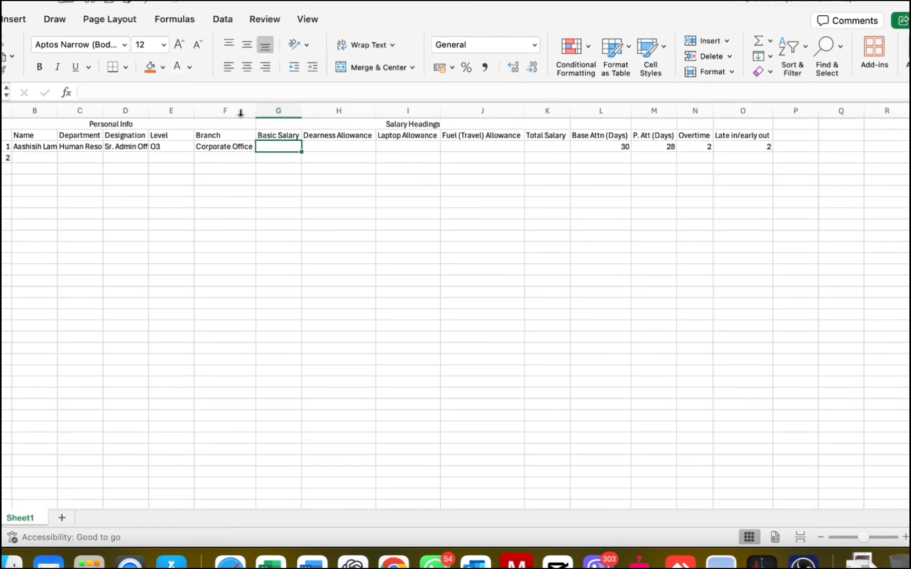
Enter 25000 basic salary and allowances of 10000 dearness, 1000 laptop and 3500 fuel
key("Tab")
key("Tab")
key("Tab")
key("Tab")
key("shift+Tab")
key("shift+Tab")
key("shift+Tab")
key("shift+Tab")
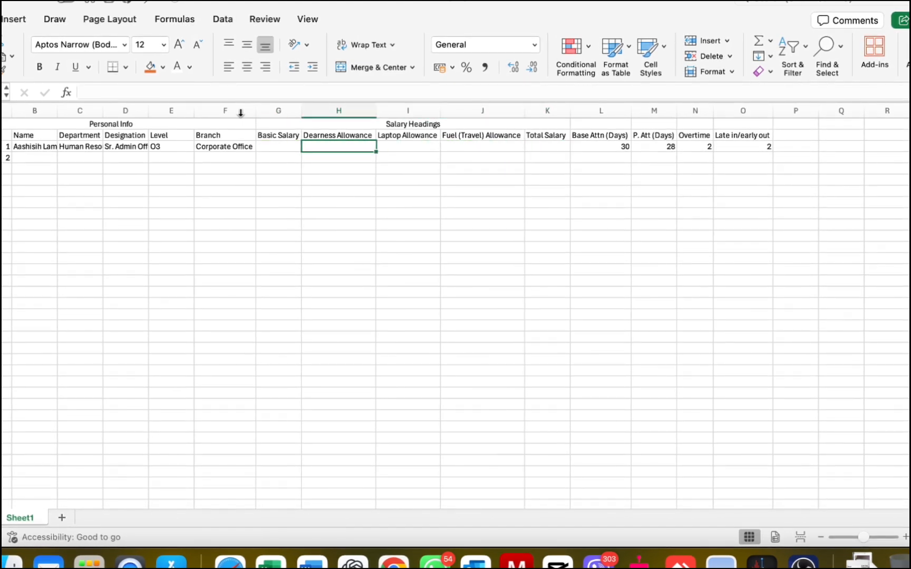
type("25000")
key("Tab")
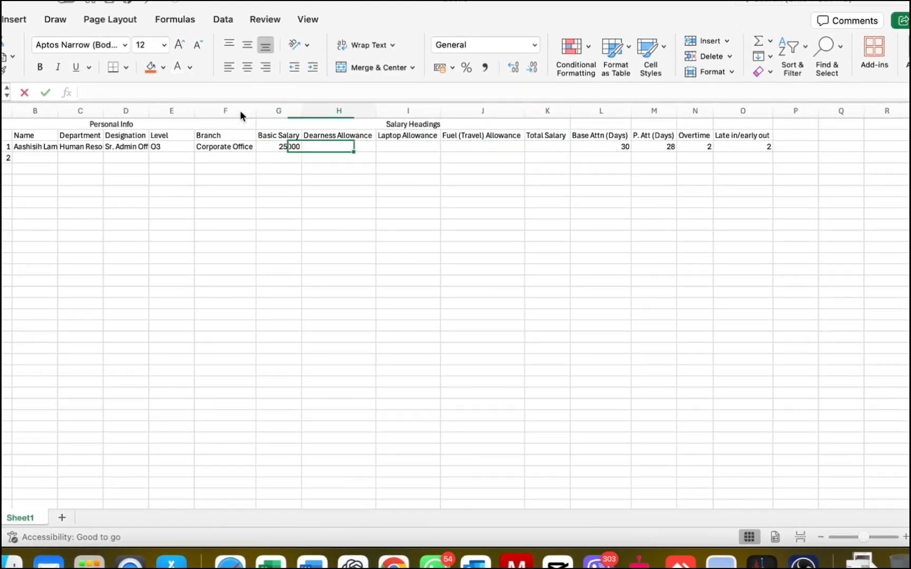
type("10000")
key("Tab")
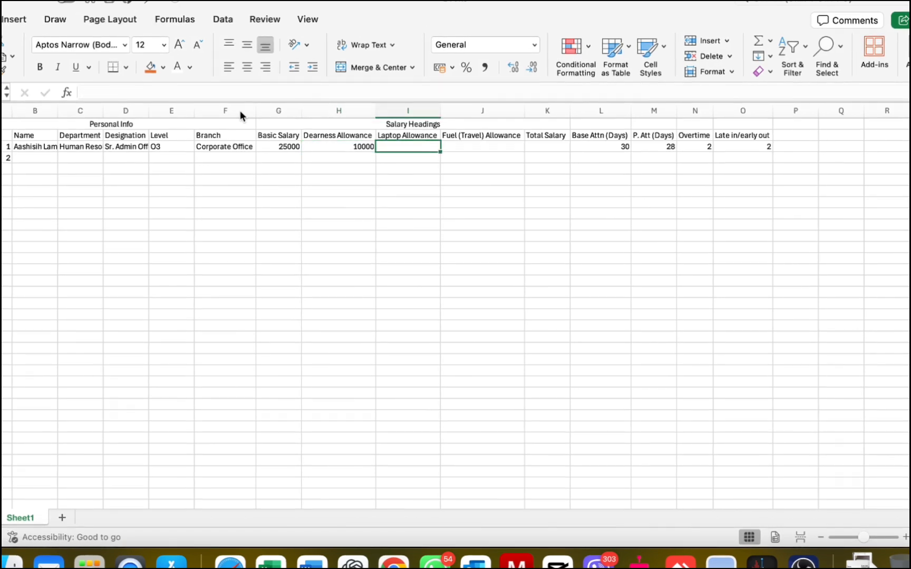
type("1000")
key("Tab")
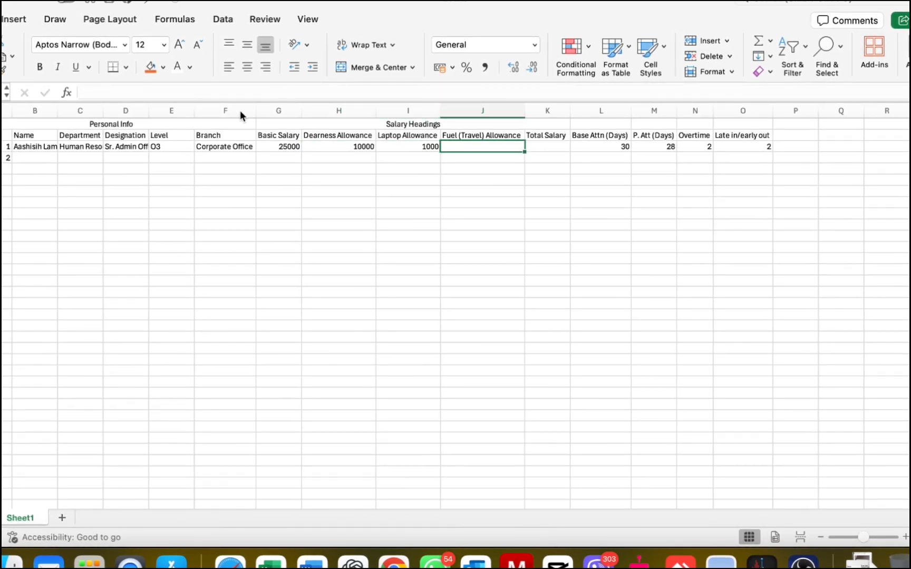
type("3500")
key("shift+Tab")
key("shift+Tab")
key("shift+Tab")
Enter =SUM(G3+H3+I3+J3) in Total Salary, giving 39500
key("Tab")
key("Tab")
key("Tab")
key("Tab")
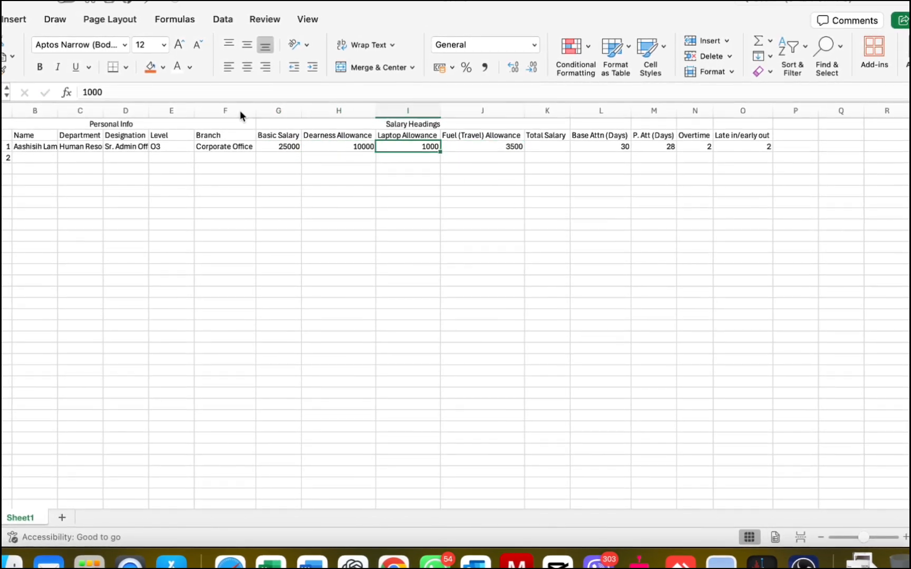
type("=su")
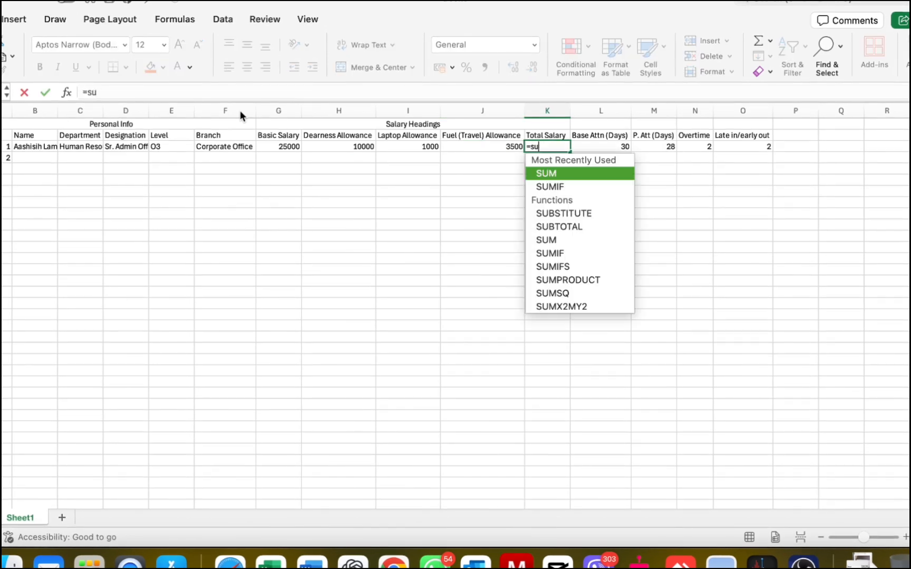
key("Tab")
key("Left")
key("Left")
key("Left")
key("Left")
type("+")
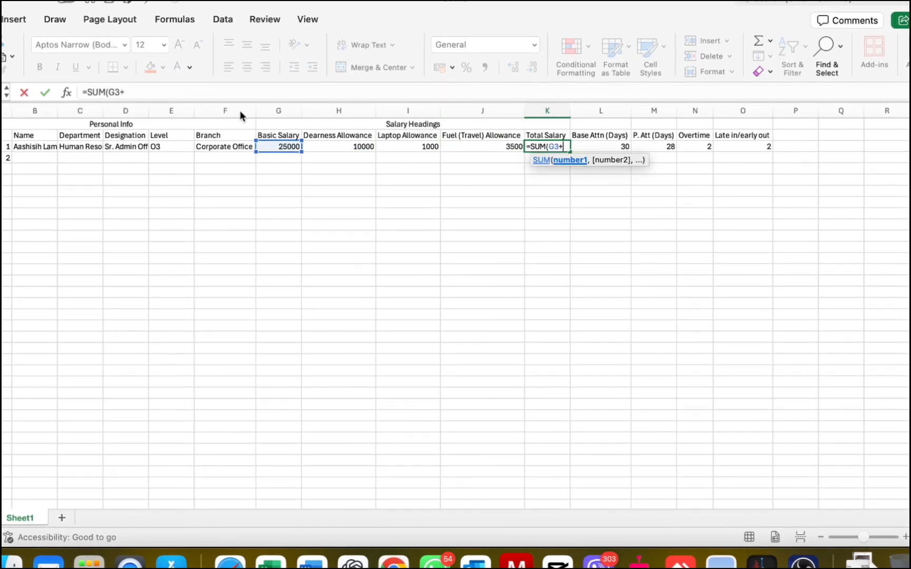
key("Left")
key("Left")
key("Left")
type("+")
key("Left")
key("Left")
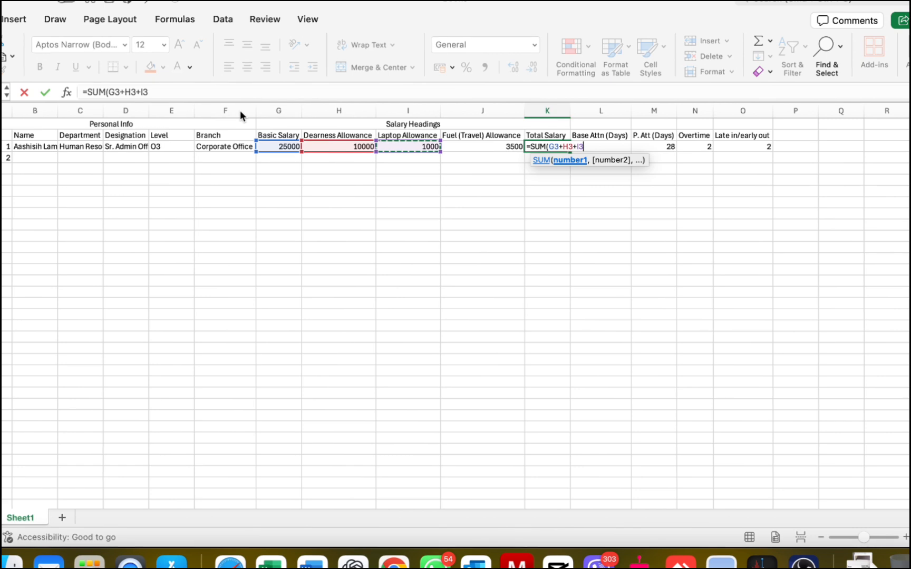
type("+")
key("Left")
key("Return")
key("Up")
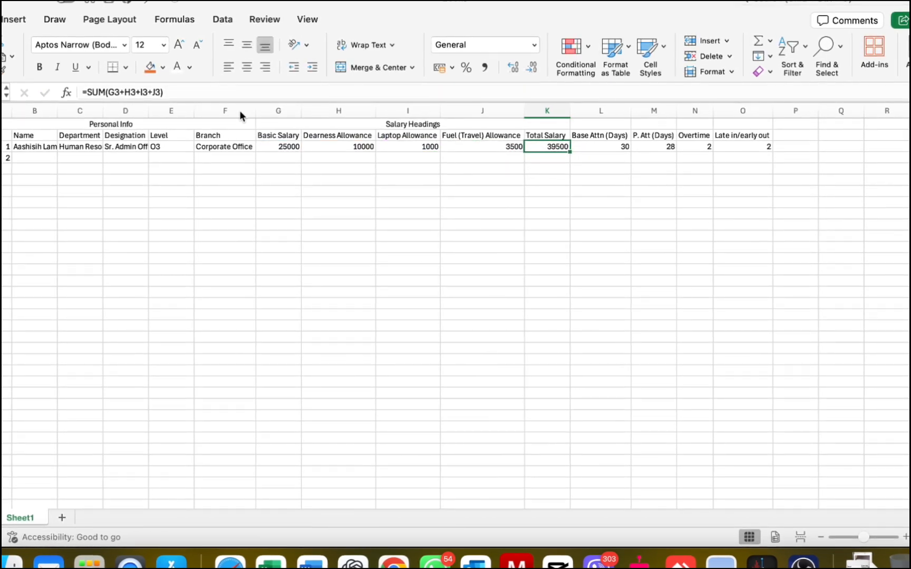
Merge and centre the cells above columns L–O with the title 'Attendance & Deductions'
left_click(613, 122)
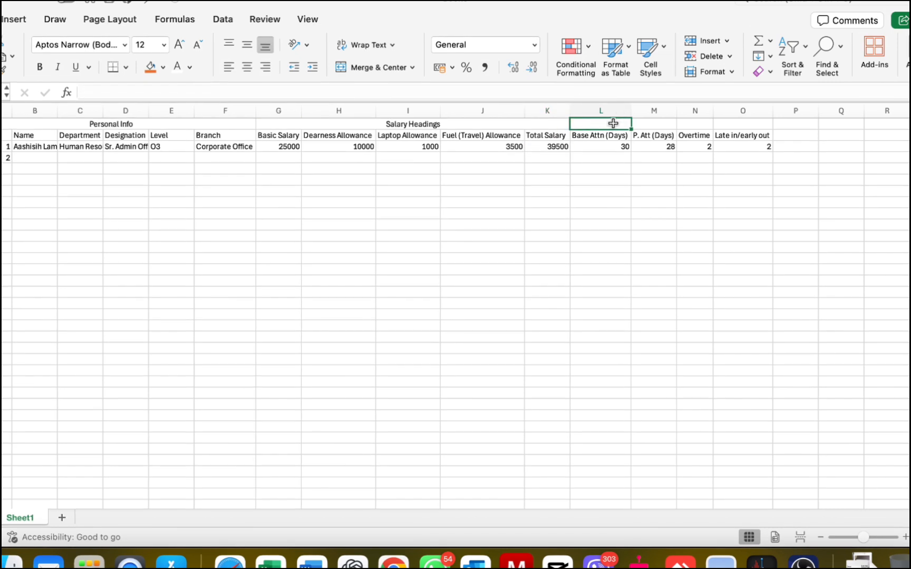
key("shift+Right")
key("shift+Right")
key("shift+Right")
left_click(379, 67)
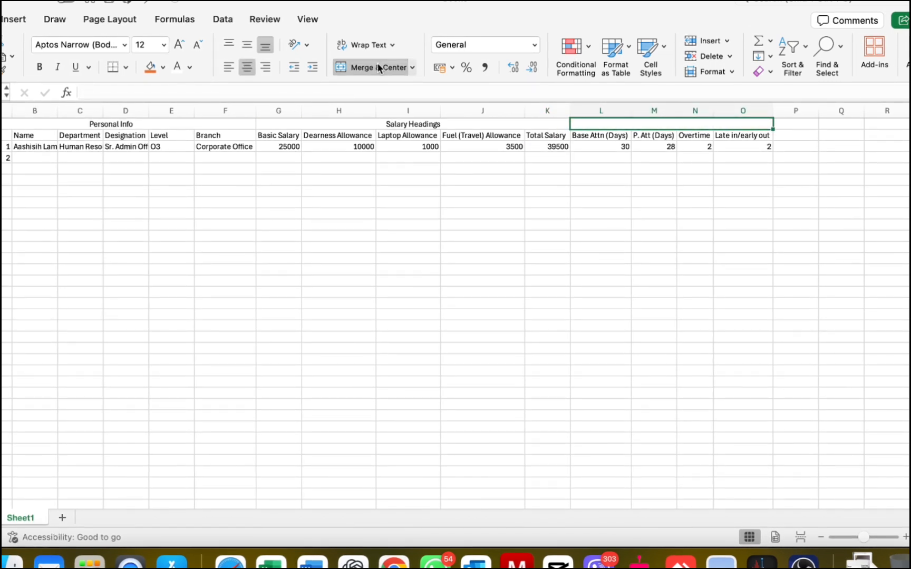
type("Attenda")
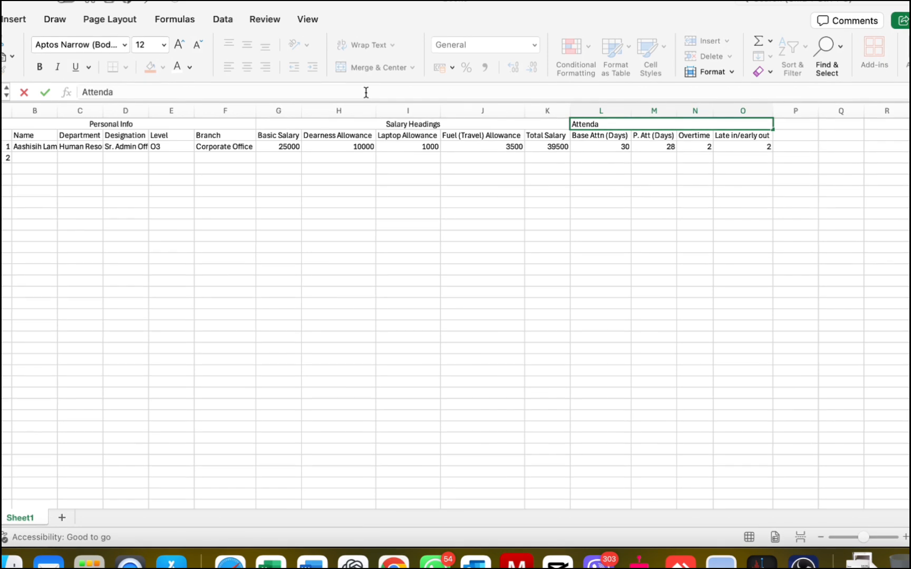
type("nce & Deduc")
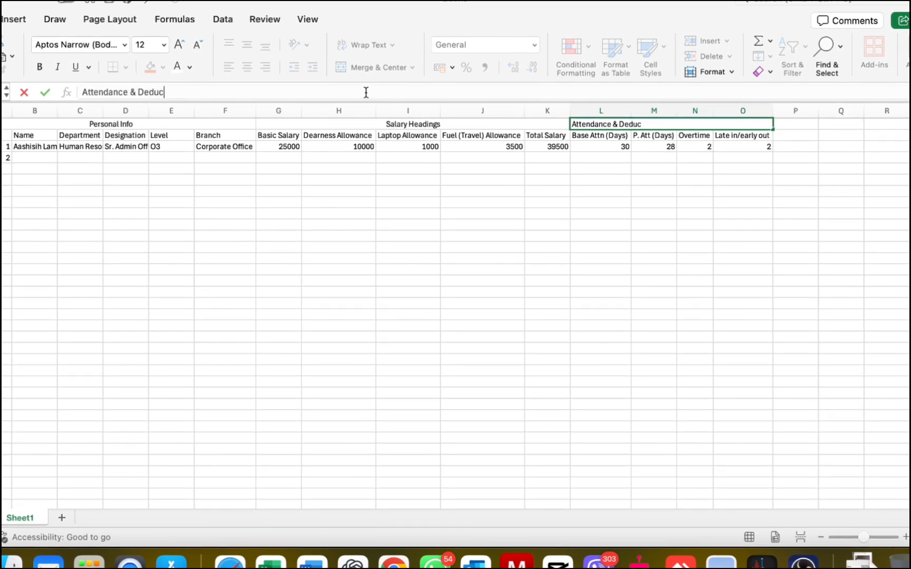
type("tion")
key("Return")
key("Up")
key("Right")
key("Right")
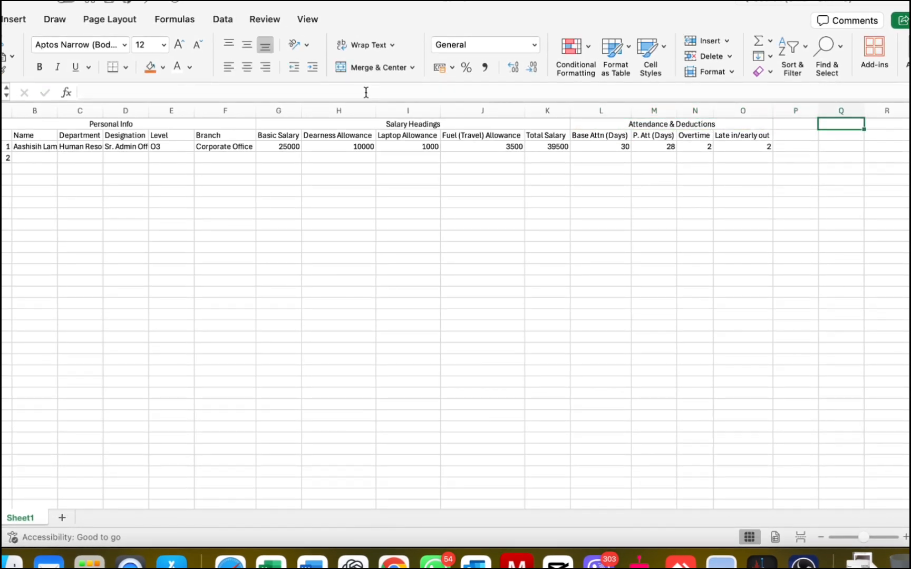
key("Left")
key("shift+Right")
key("shift+Right")
key("shift+Right")
key("Down")
key("Down")
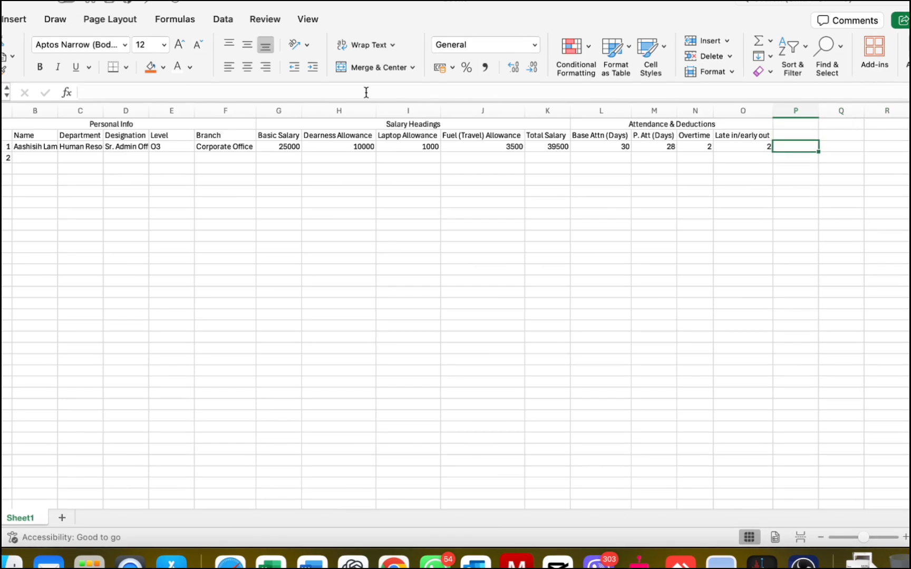
Type the headings Att Salary (P), overtime Amt and Late in/Early Amount in columns P–R
key("Up")
type("At")
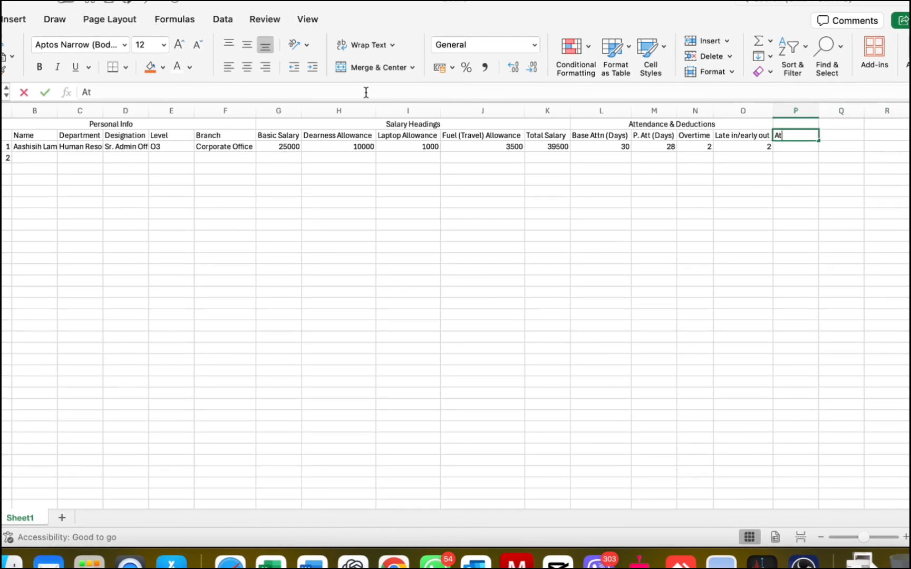
type("t Salary")
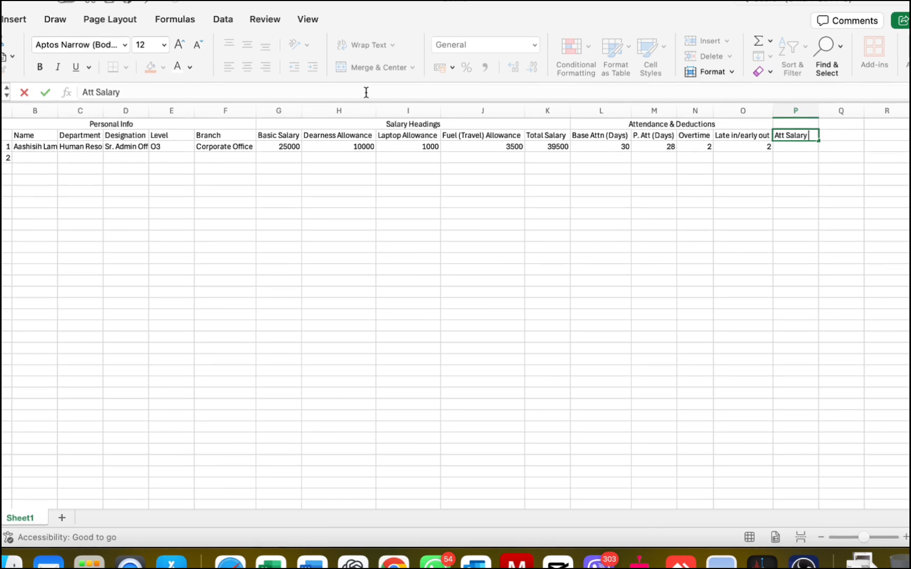
type(" (P)\\")
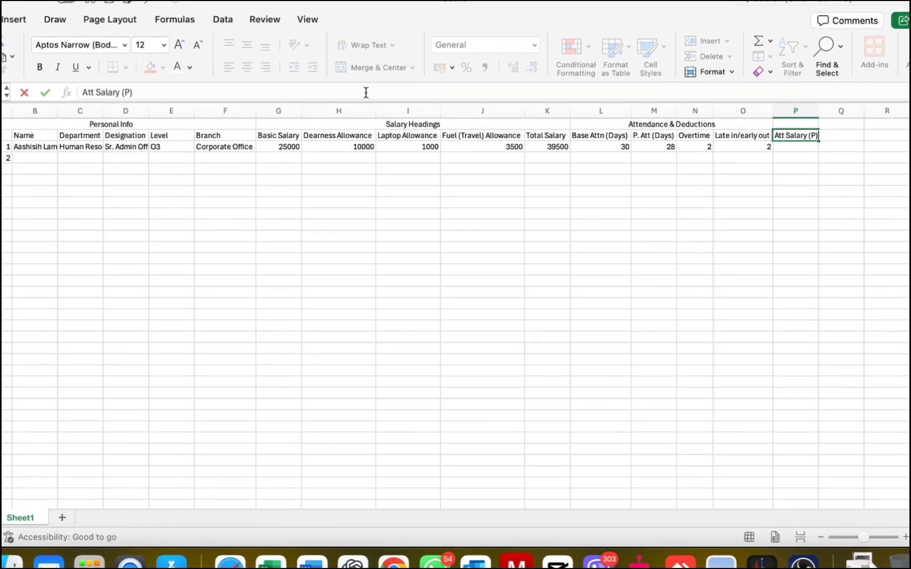
key("Tab")
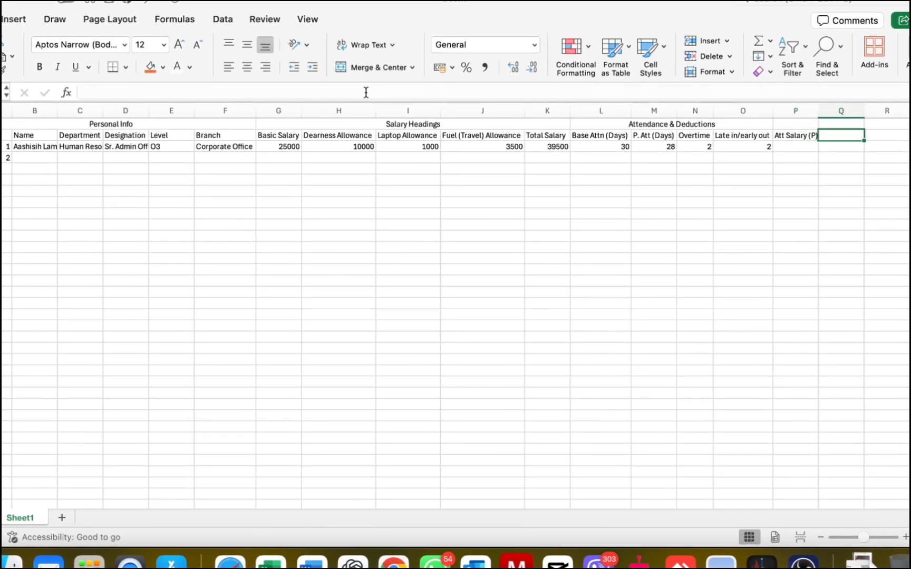
type("oet")
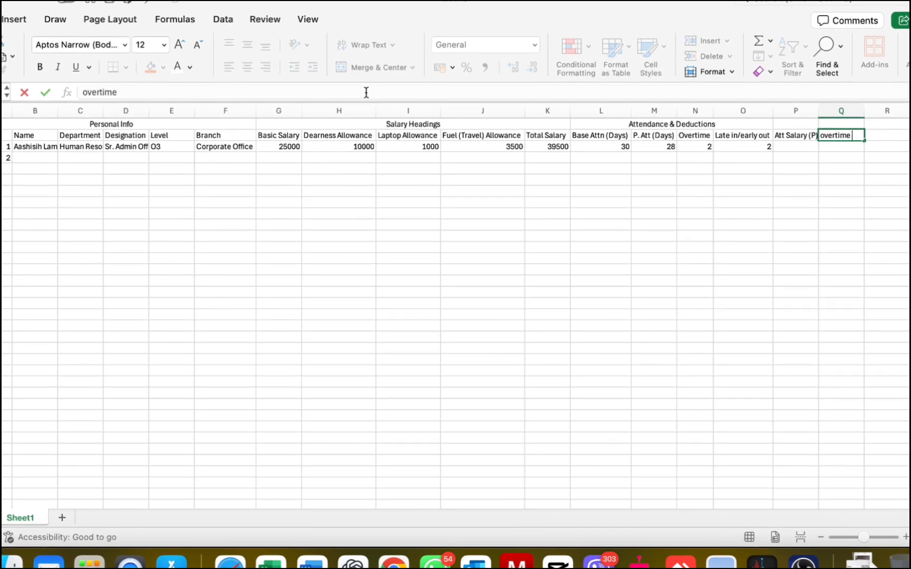
type("rtime Am")
key("Tab")
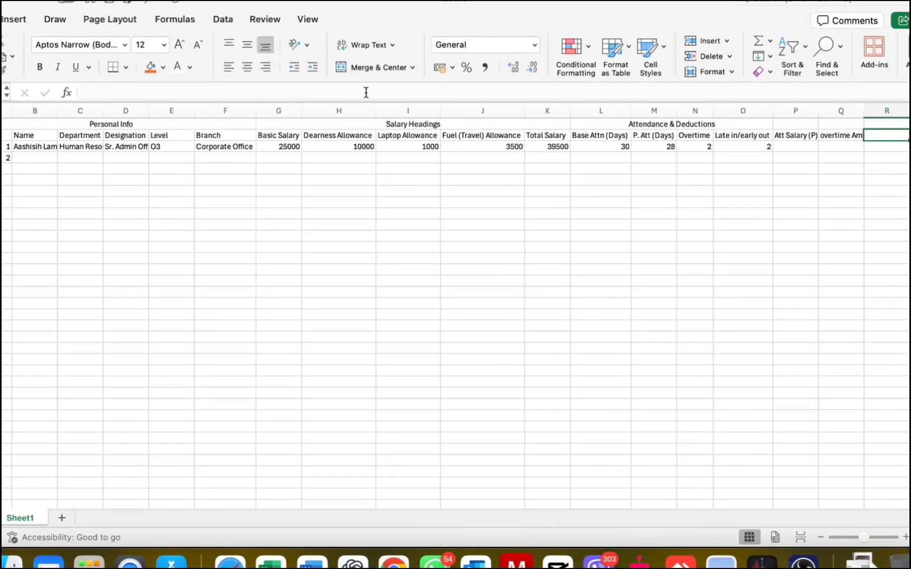
type("Late in/")
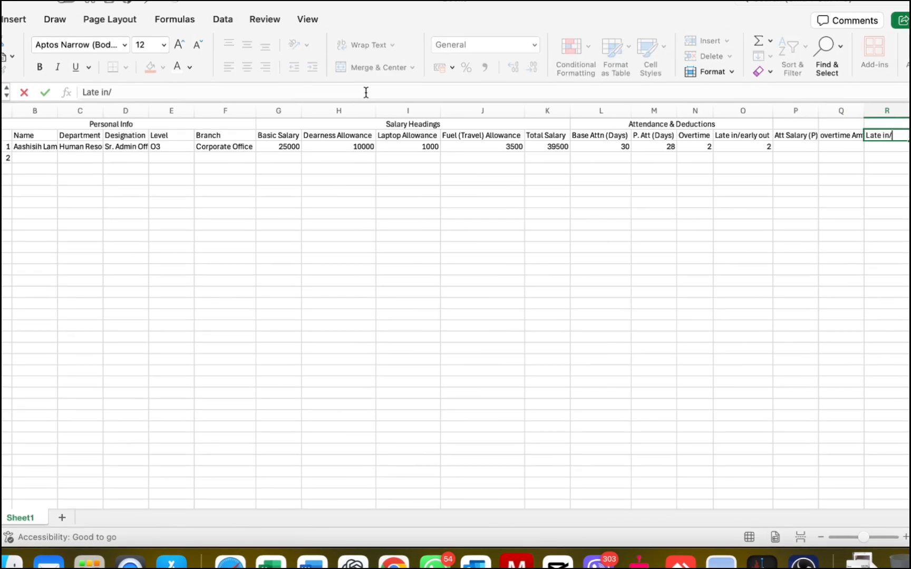
type("Early Amount")
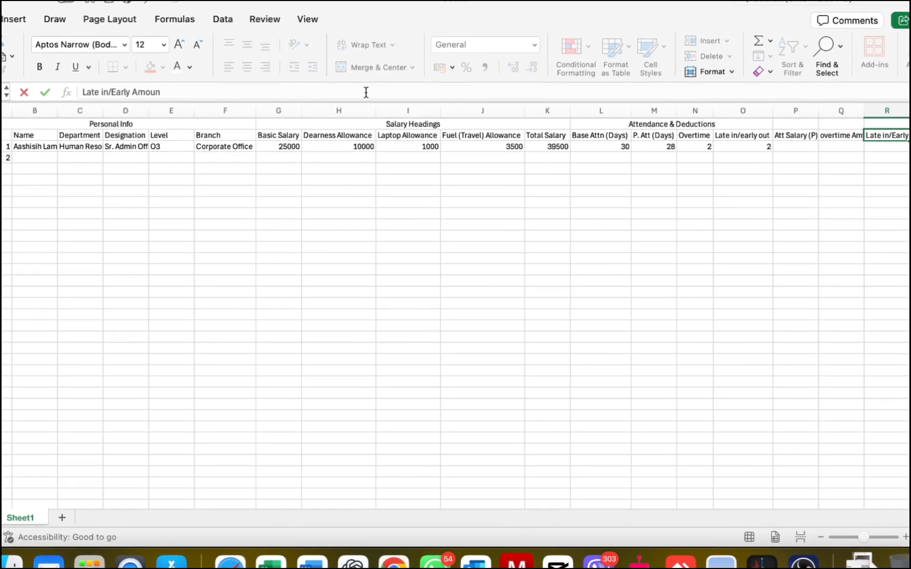
key("Return")
Correct the Late in/Early Amount heading and append (+) to Att Salary (P)
key("Up")
key("Right")
left_click(205, 94)
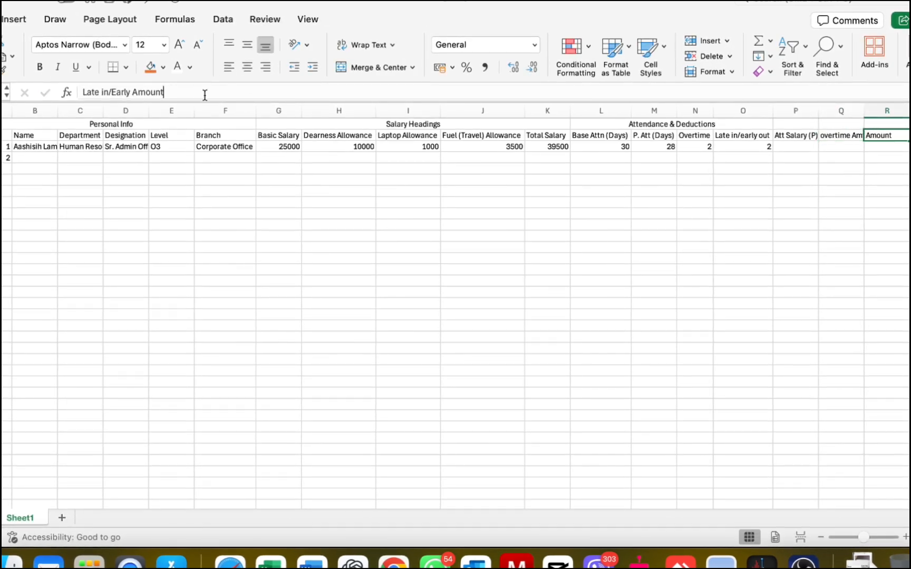
key("Return")
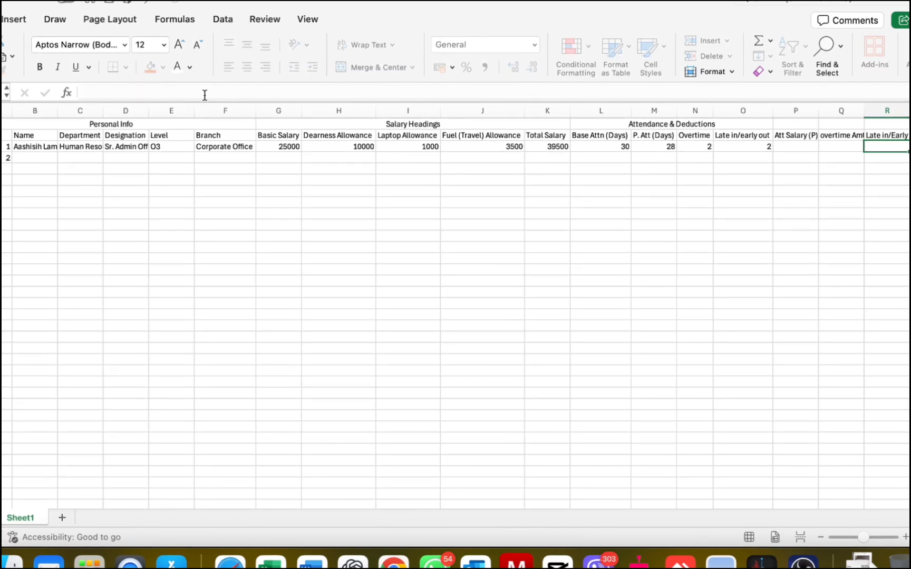
key("Up")
key("Left")
key("Left")
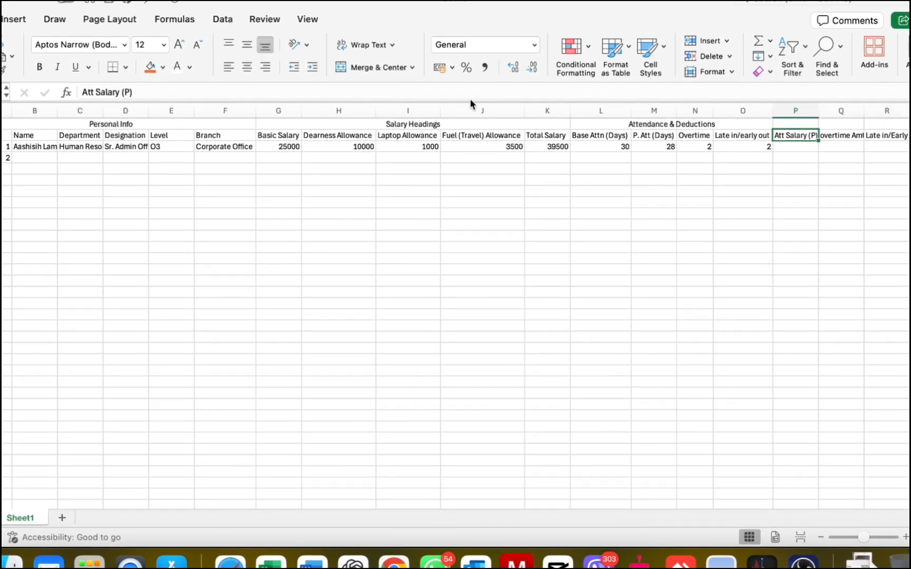
left_click(458, 90)
type("(+)")
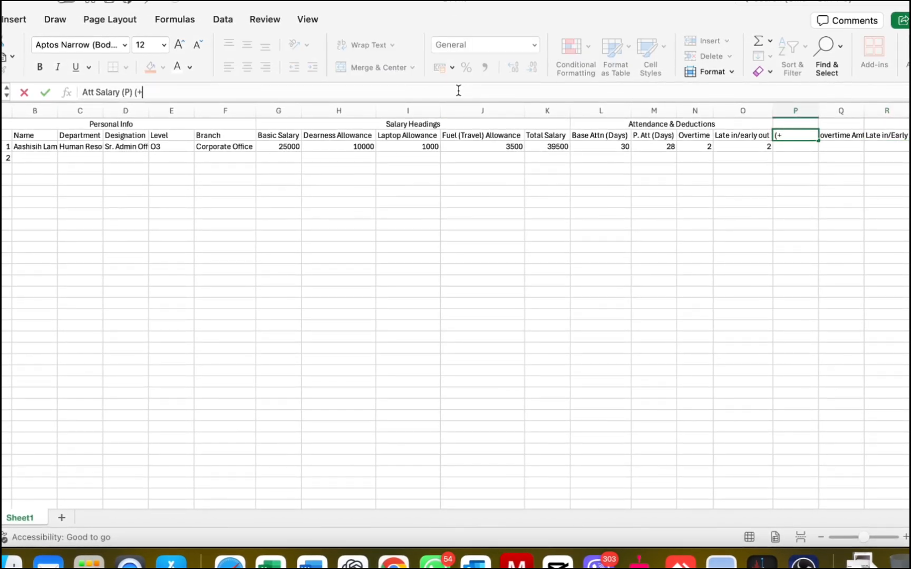
key("Return")
Correct the overtime Amt heading and select the two new headings
left_click(825, 128)
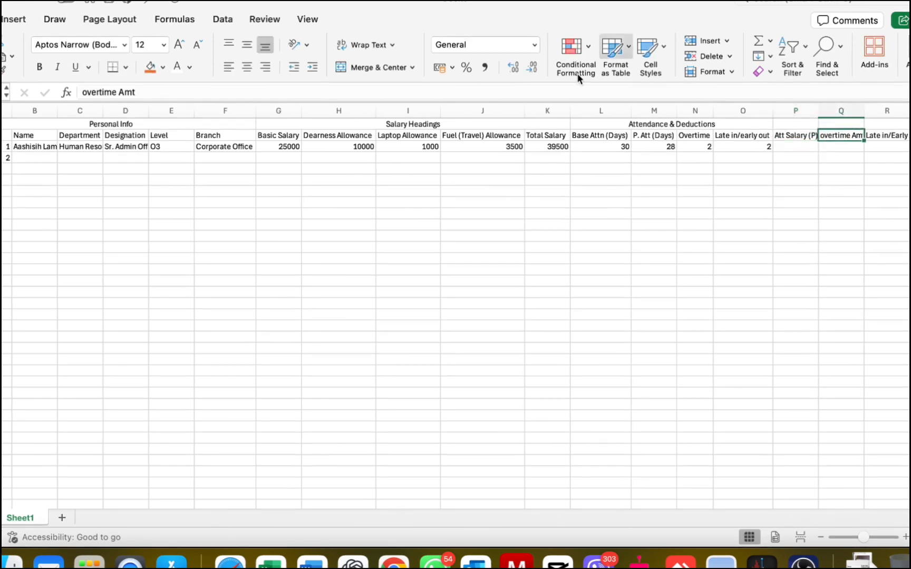
left_click(515, 89)
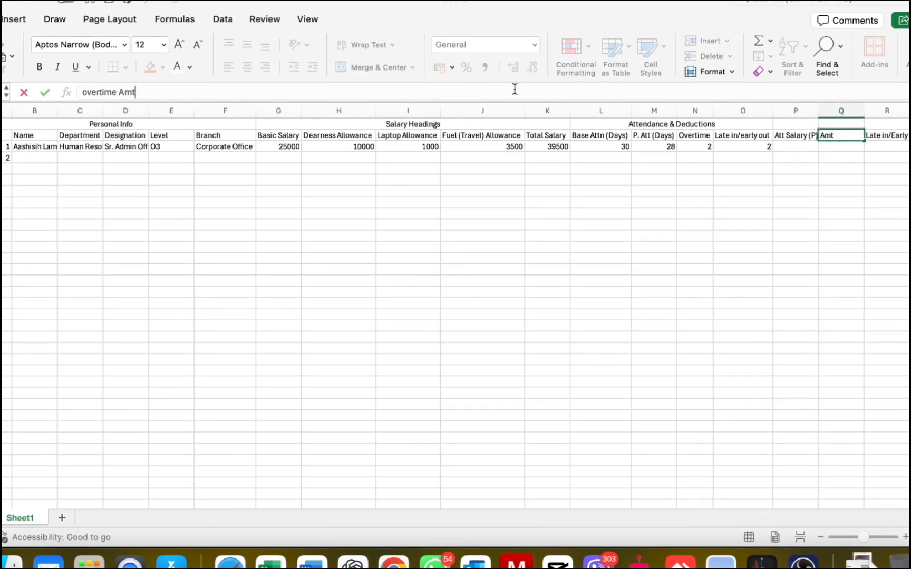
key("Return")
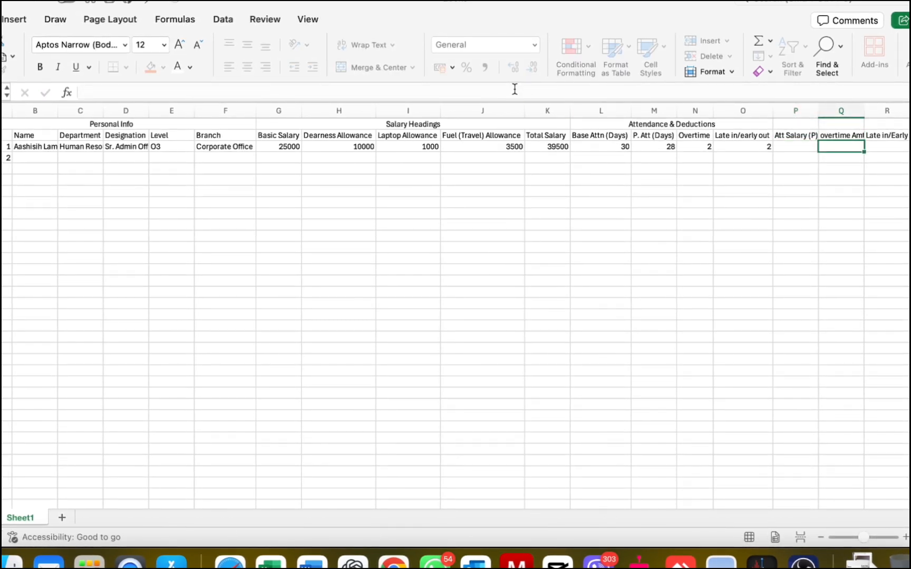
left_click(797, 135)
key("shift+Right")
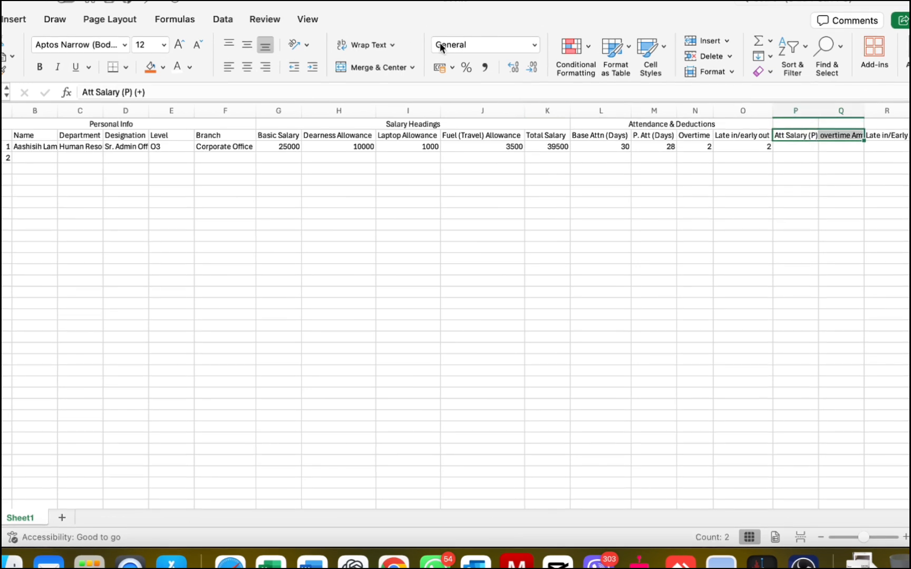
Wrap the Att Salary (P) (+) and overtime Amt headings onto two lines
left_click(362, 45)
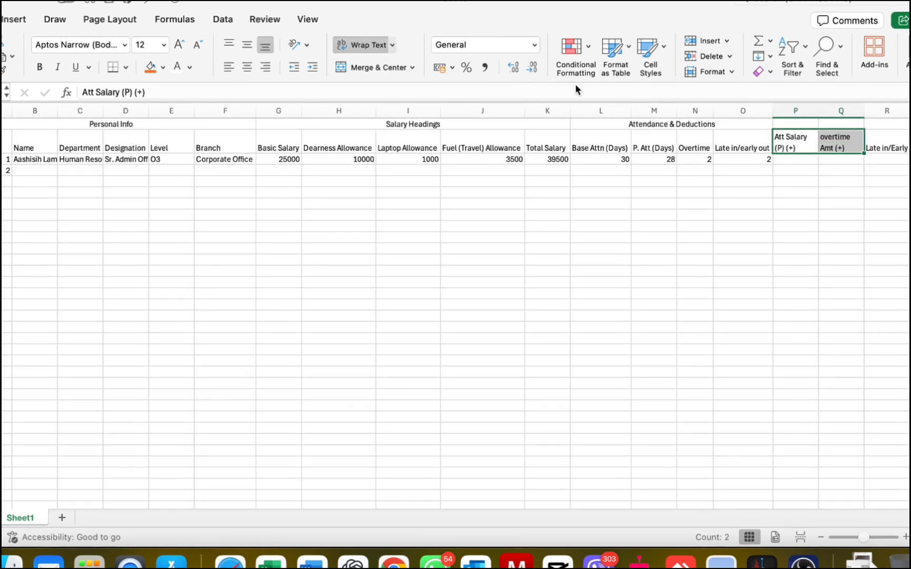
left_click(807, 159)
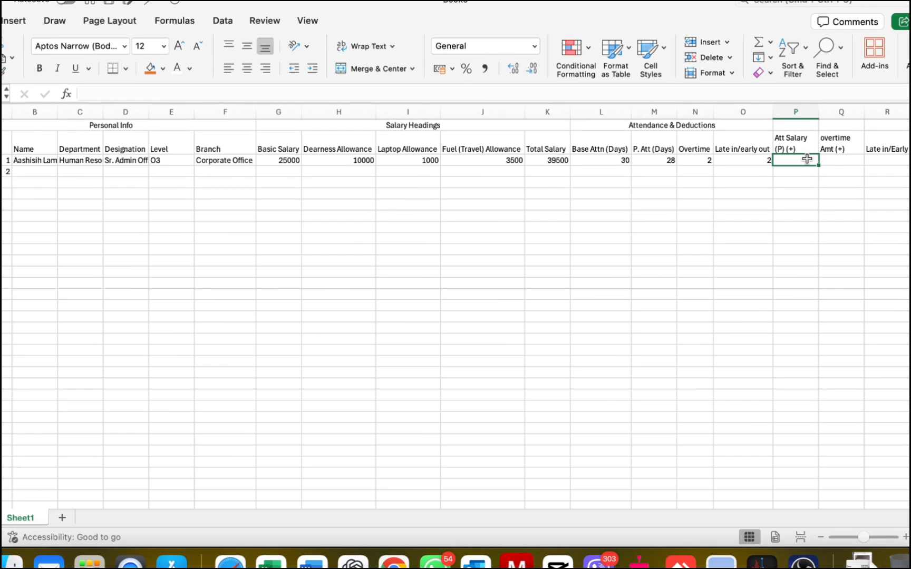
key("Left")
key("Left")
key("Left")
key("Right")
key("Right")
key("Right")
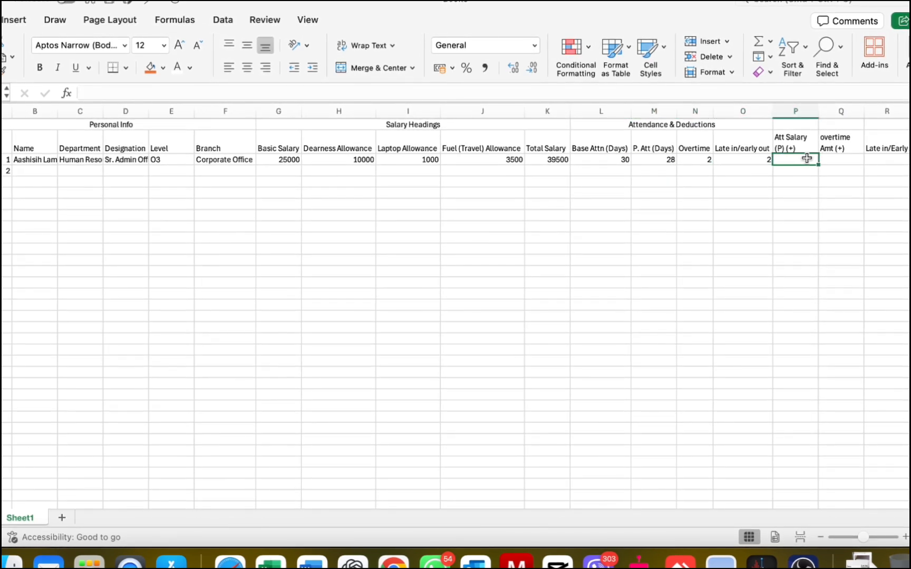
key("Left")
key("Left")
key("Left")
Apply All Borders to the salary table from the group-title row through the employee rows
key("Up")
key("Up")
key("Left")
key("Left")
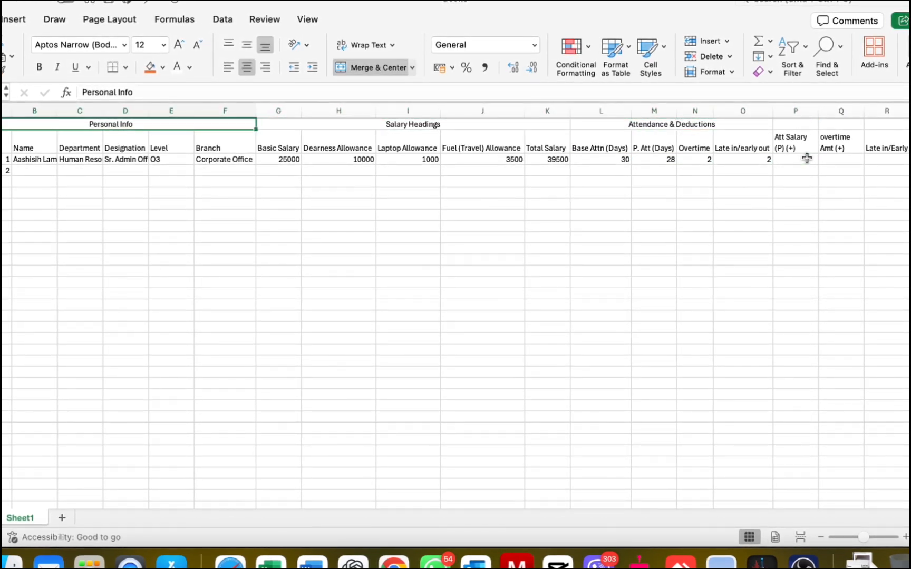
key("shift+Down")
key("shift+Down")
key("shift+Down")
key("shift+Down")
key("shift+Up")
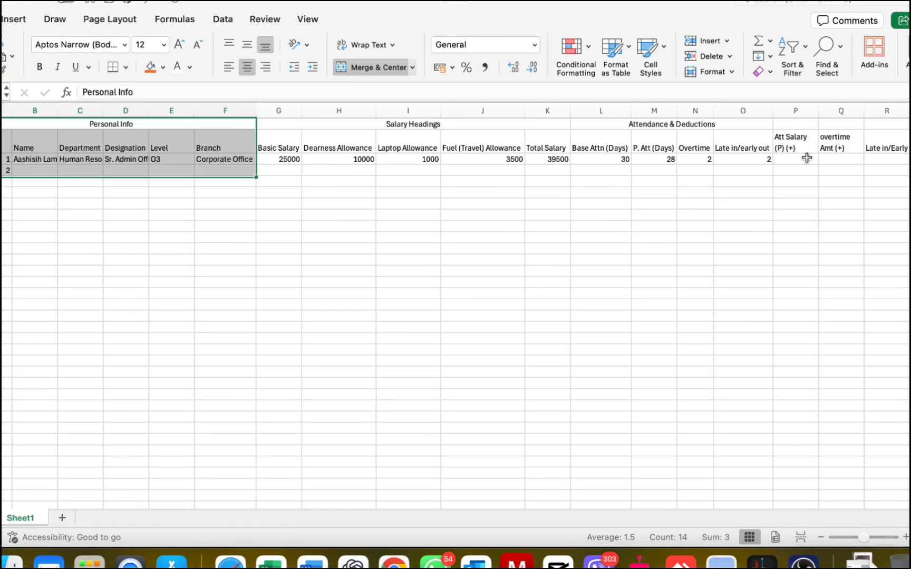
key("shift+Down")
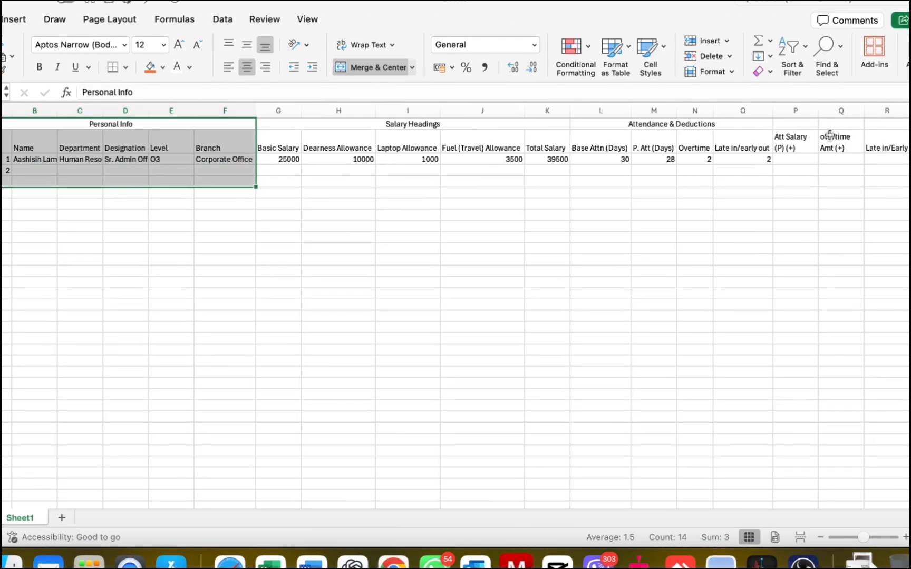
key("shift+Right")
key("shift+Right")
key("shift+Right")
key("shift+Right")
key("shift+Right")
key("shift+Right")
key("shift+Right")
key("shift+Right")
key("shift+Right")
key("shift+Right")
key("shift+Right")
key("shift+Right")
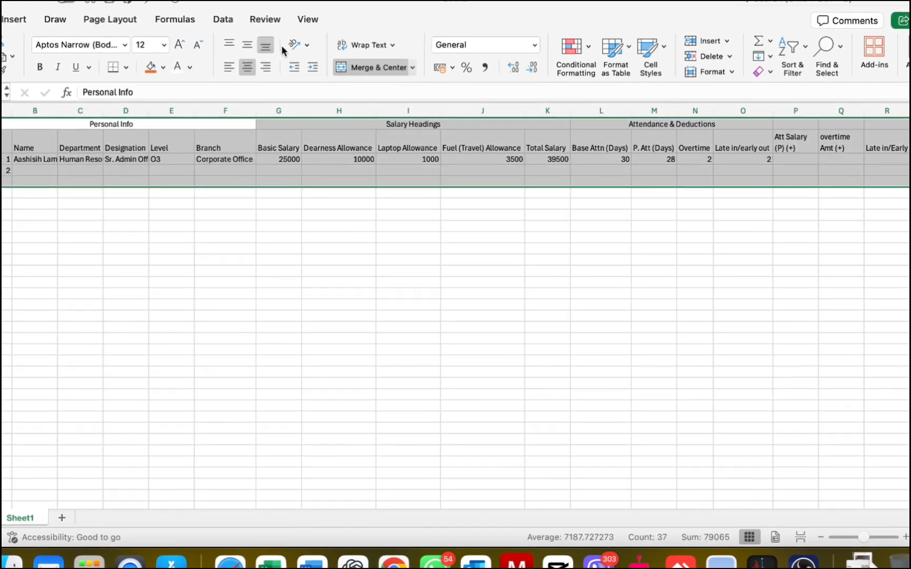
left_click(127, 68)
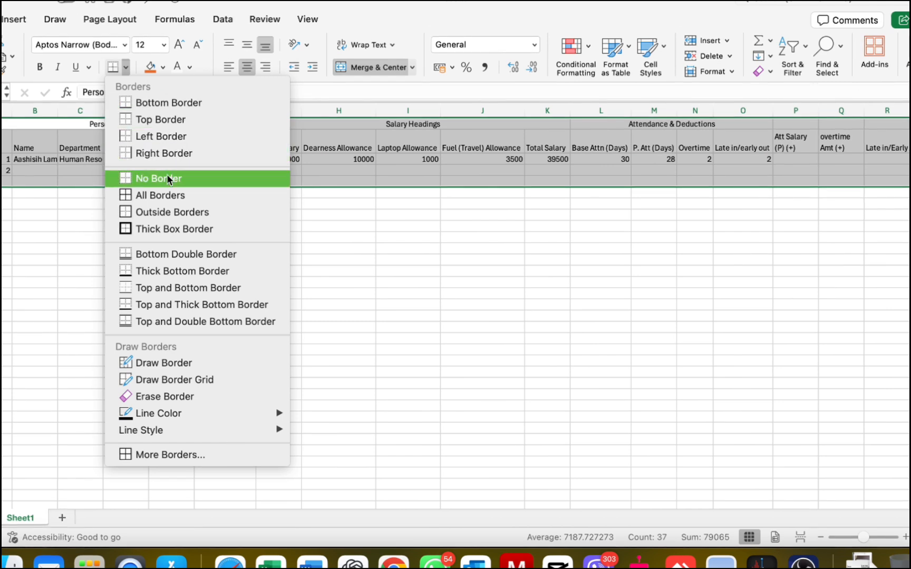
left_click(166, 192)
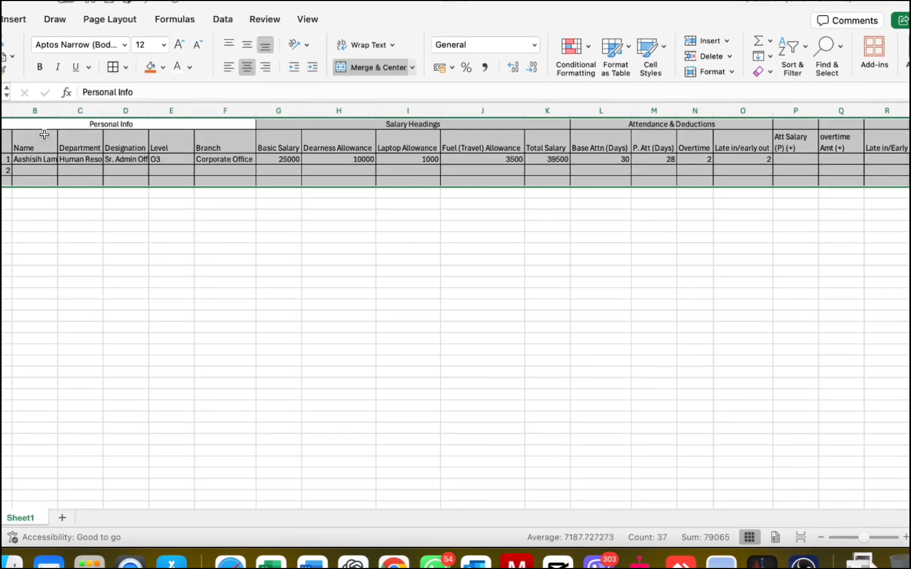
key("Right")
key("Left")
key("shift+Down")
key("shift+Down")
key("shift+Down")
key("shift+Down")
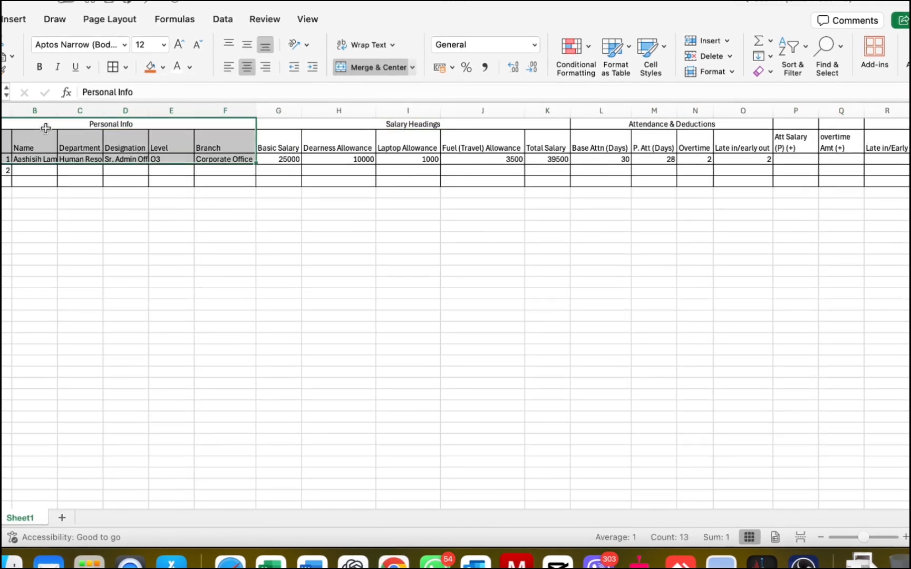
Shade the Personal Info block dark blue with white text
left_click(163, 67)
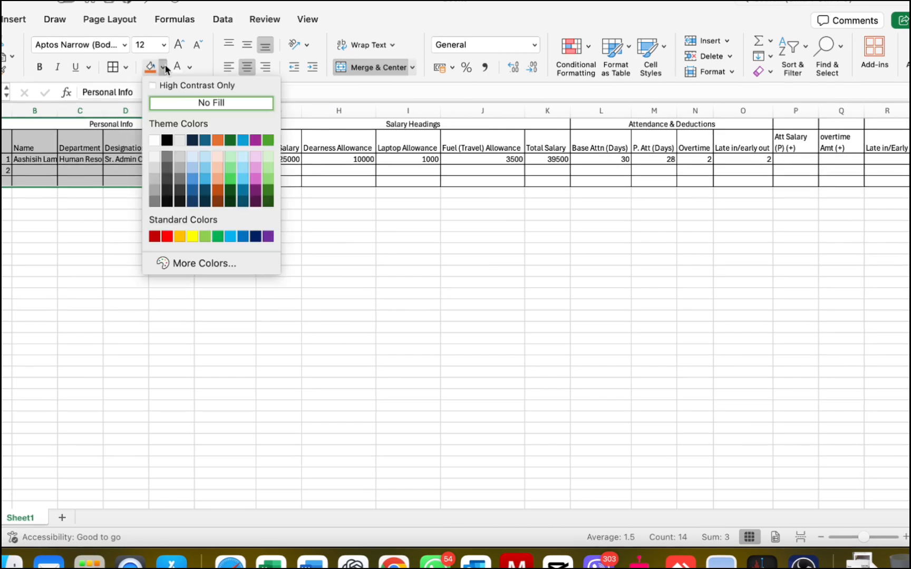
left_click(205, 180)
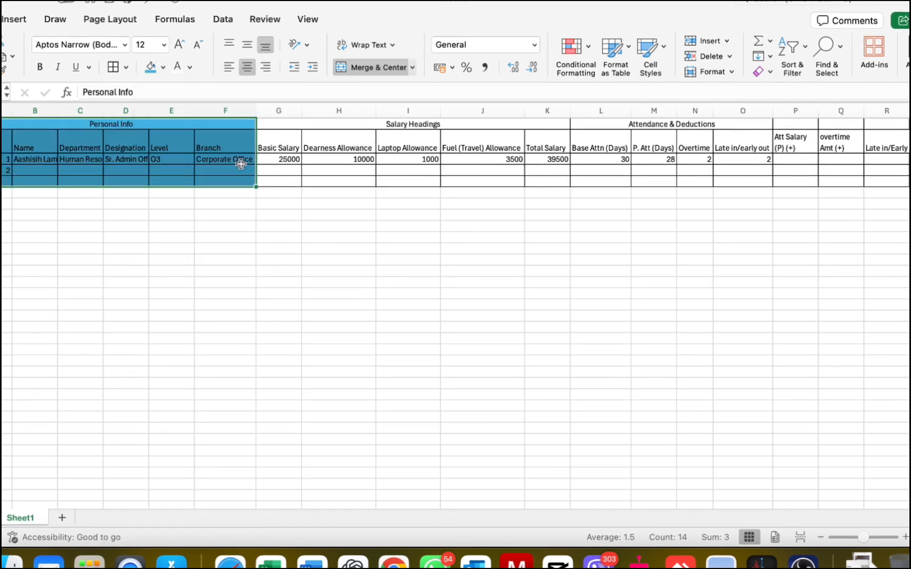
left_click(178, 66)
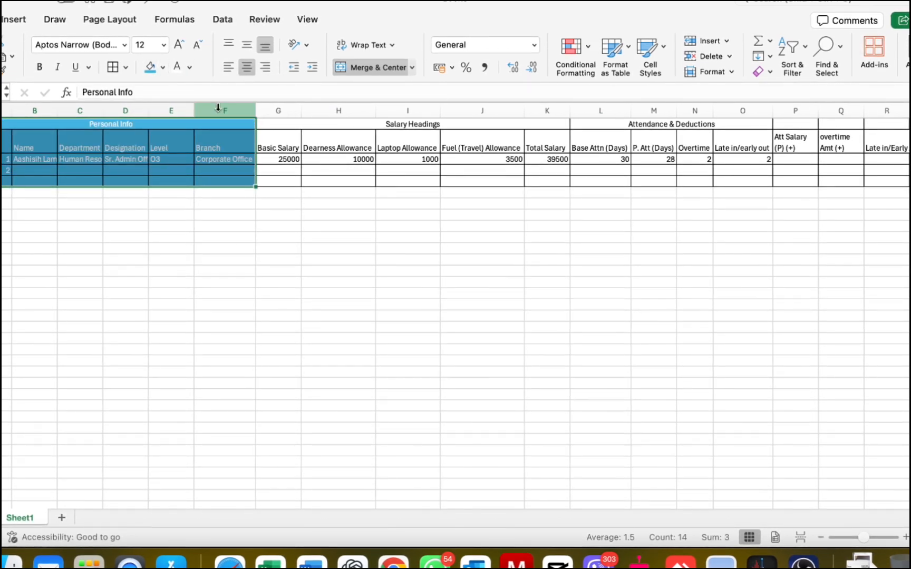
left_click(163, 67)
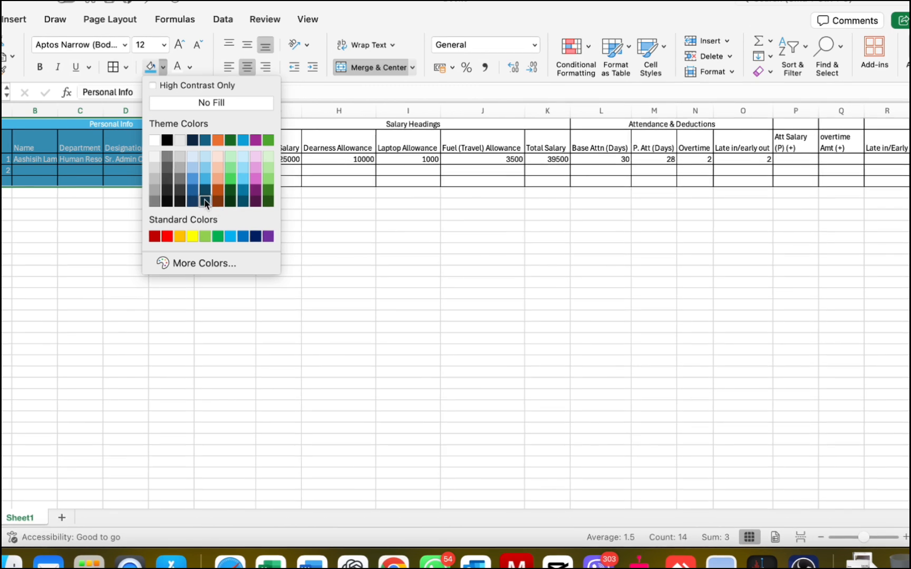
left_click(204, 200)
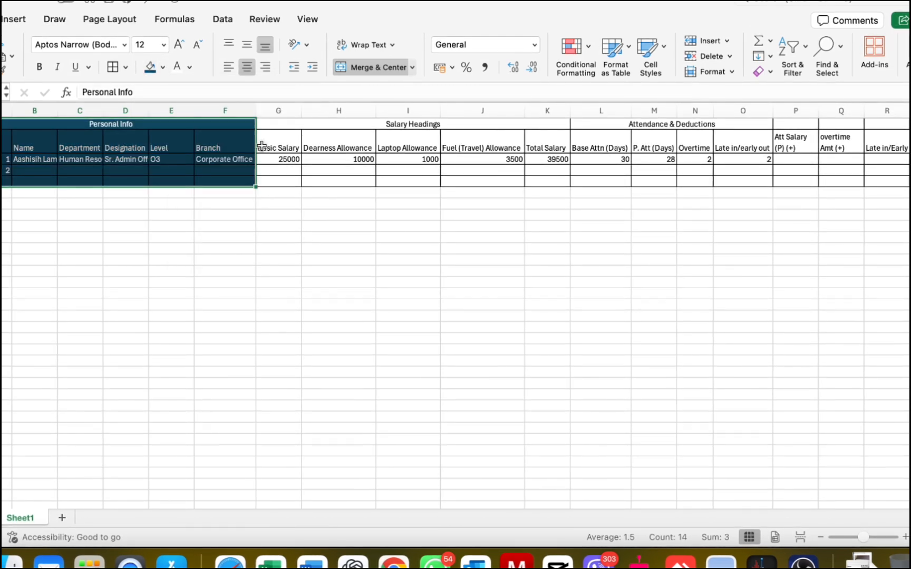
Auto-fit columns A to F so entries like Sr. Admin Officer and Human Resource show fully
double_click(256, 109)
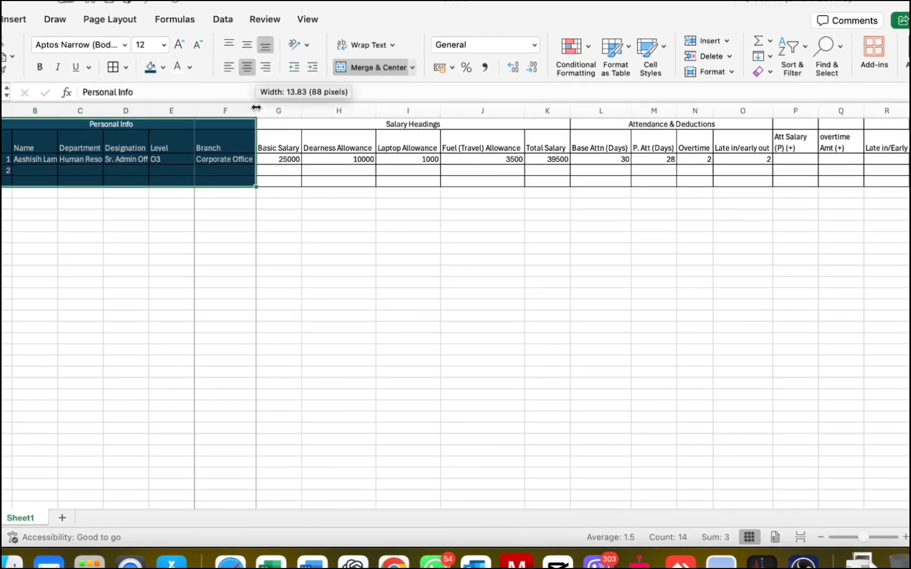
double_click(195, 111)
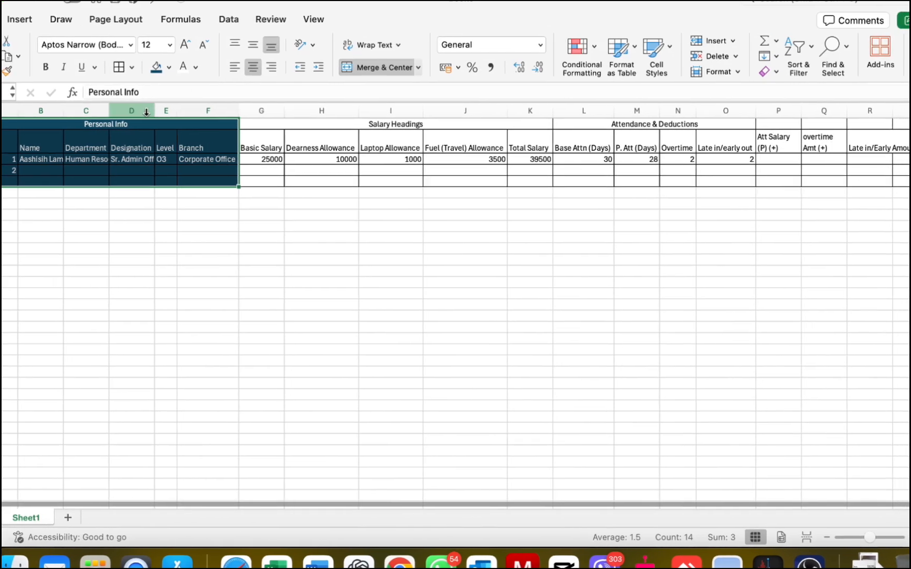
double_click(150, 111)
double_click(104, 110)
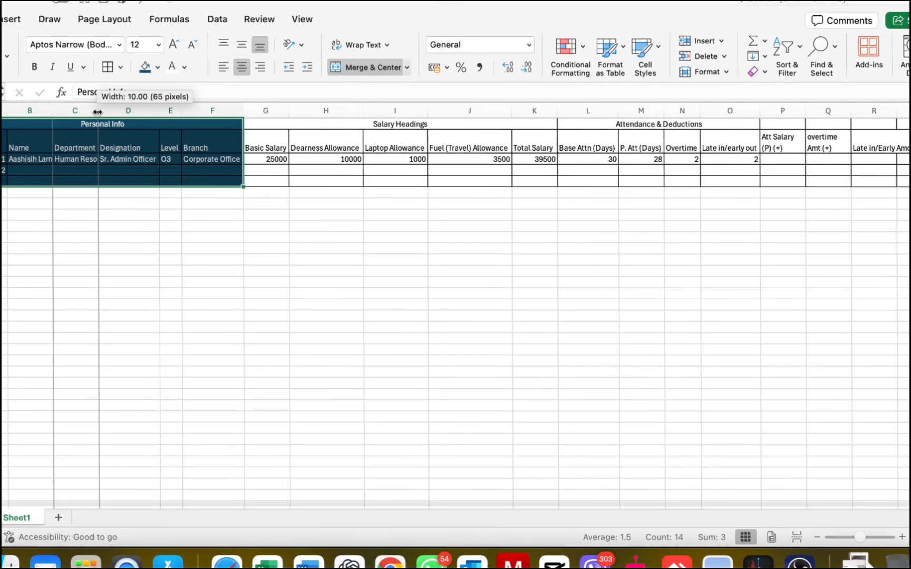
double_click(46, 111)
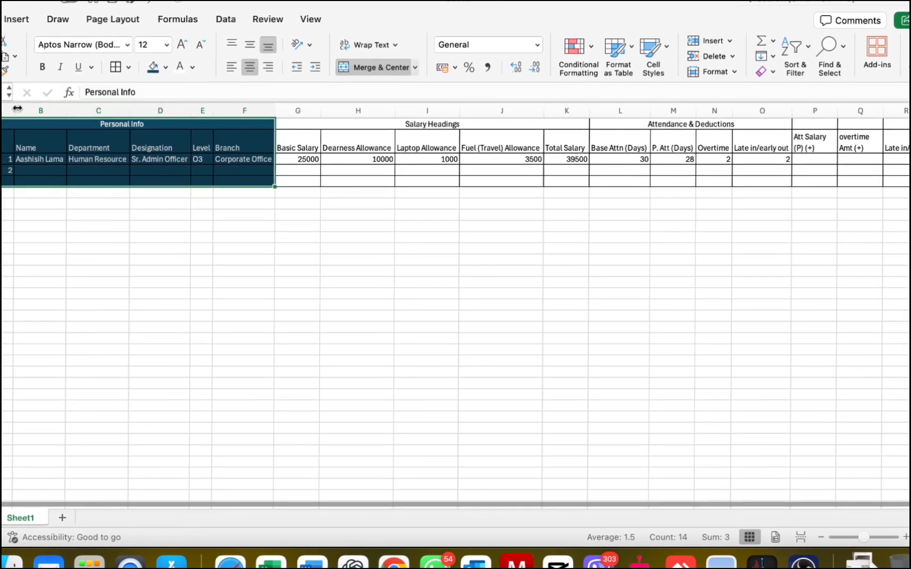
double_click(14, 110)
left_click(270, 142)
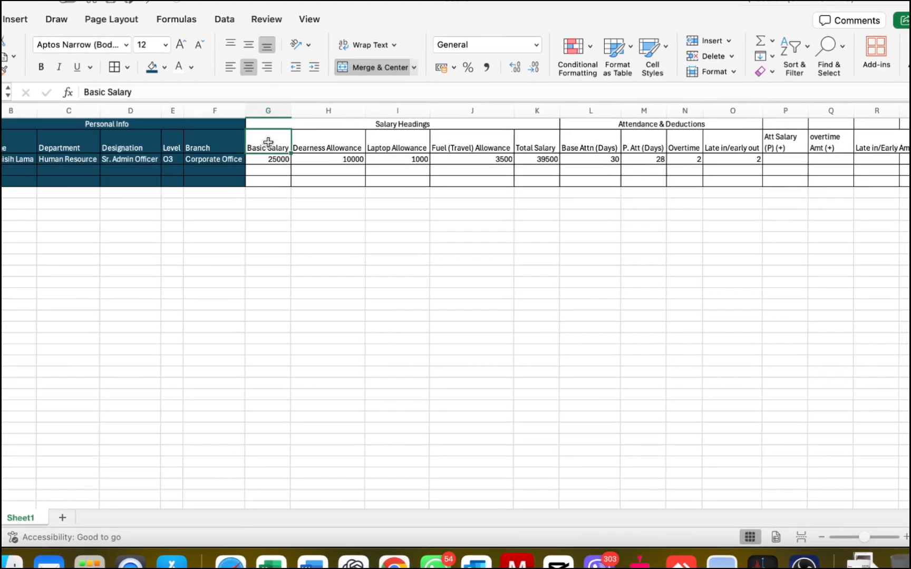
Give the Salary Headings block a green fill with black text
key("Up")
key("shift+Down")
key("shift+Down")
key("shift+Down")
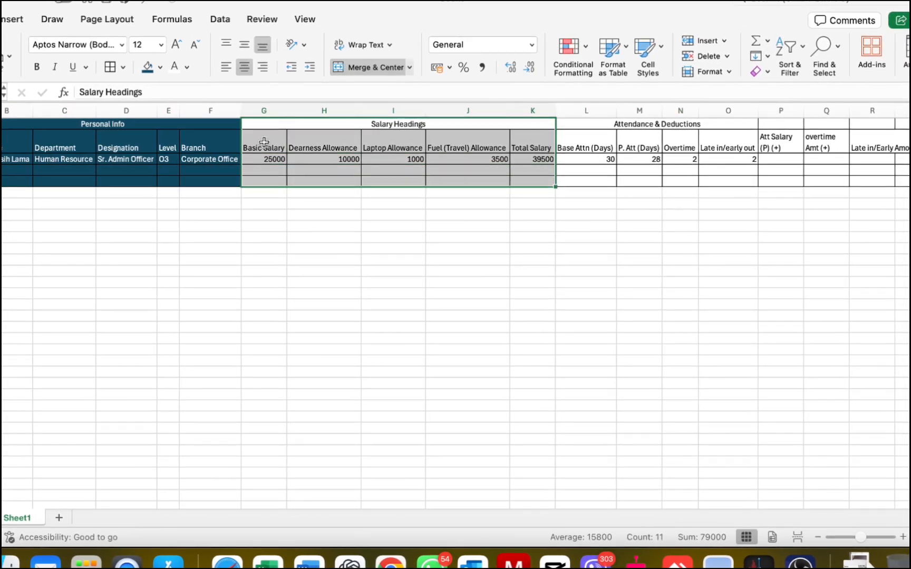
left_click(187, 66)
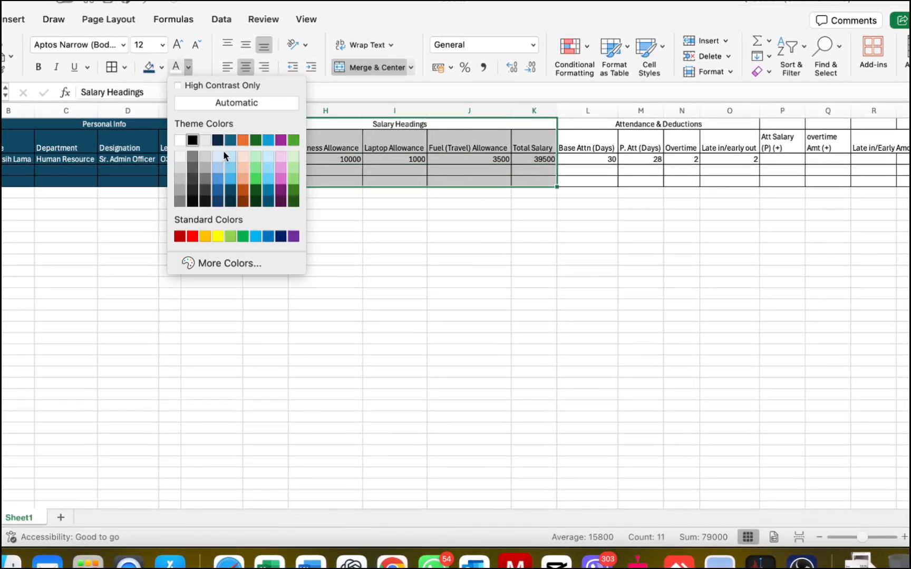
left_click(231, 237)
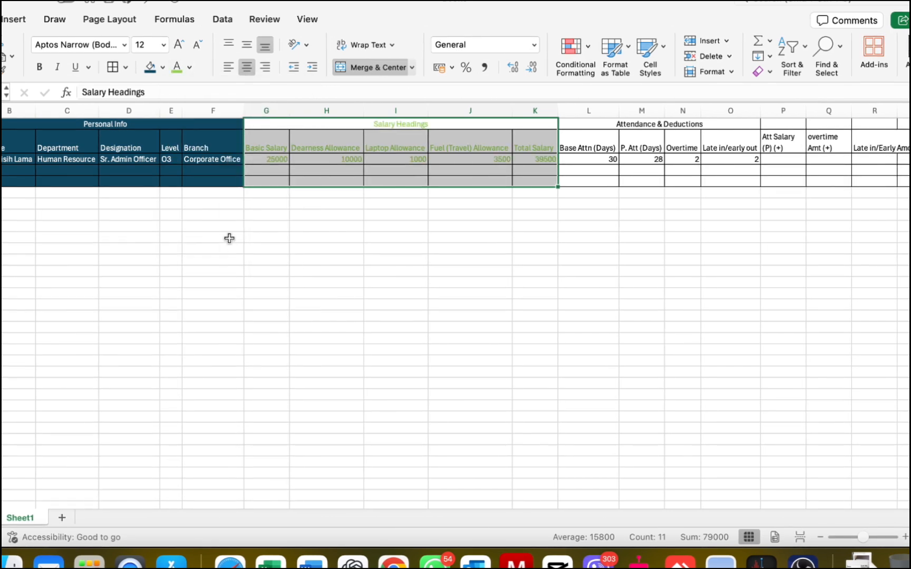
left_click(164, 69)
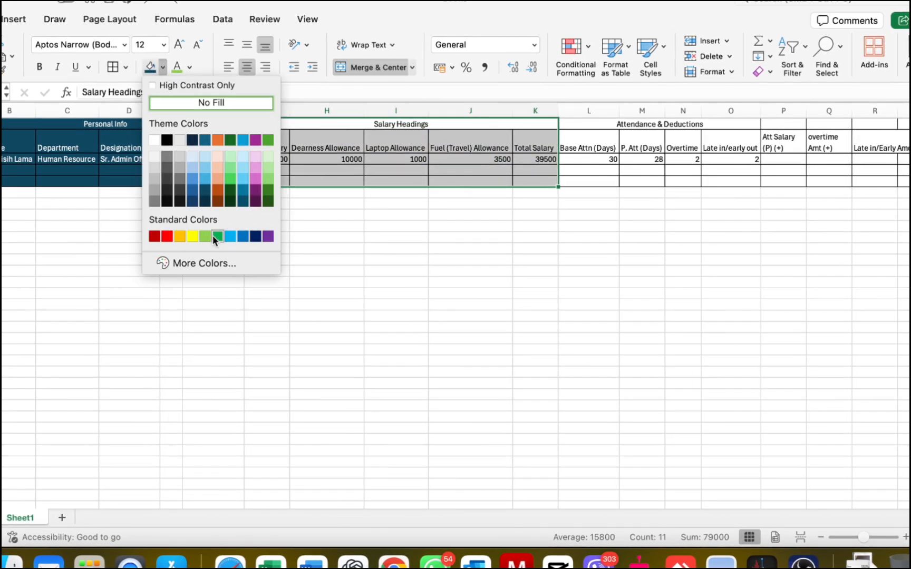
left_click(202, 235)
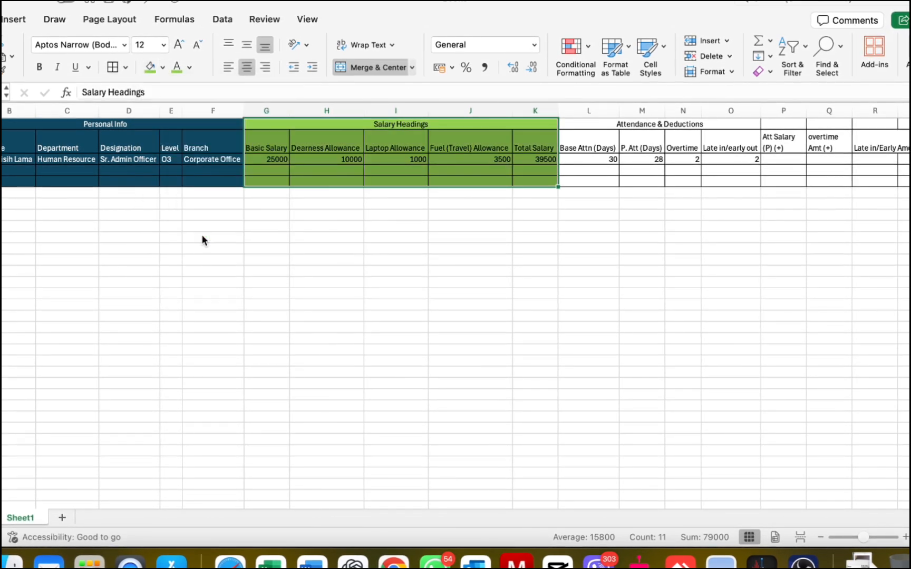
left_click(190, 68)
left_click(180, 141)
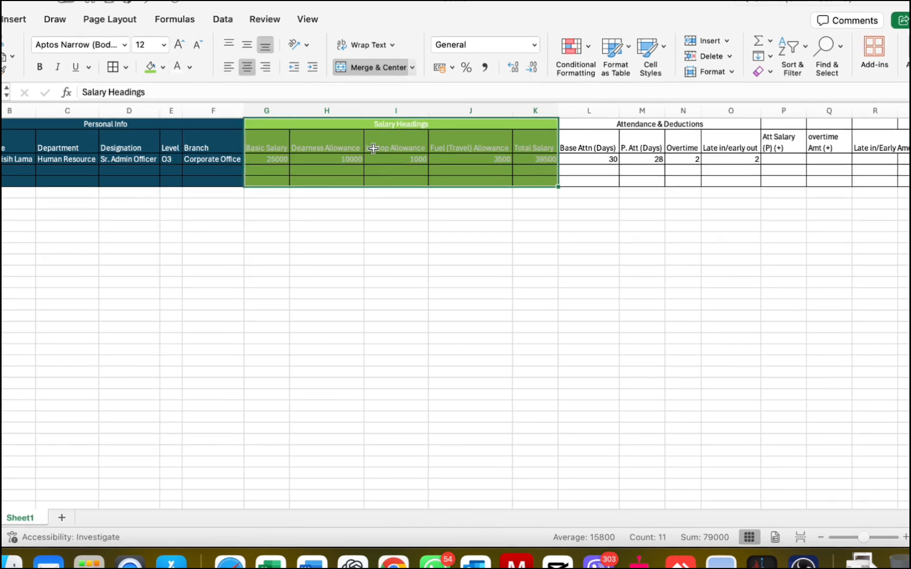
left_click(190, 67)
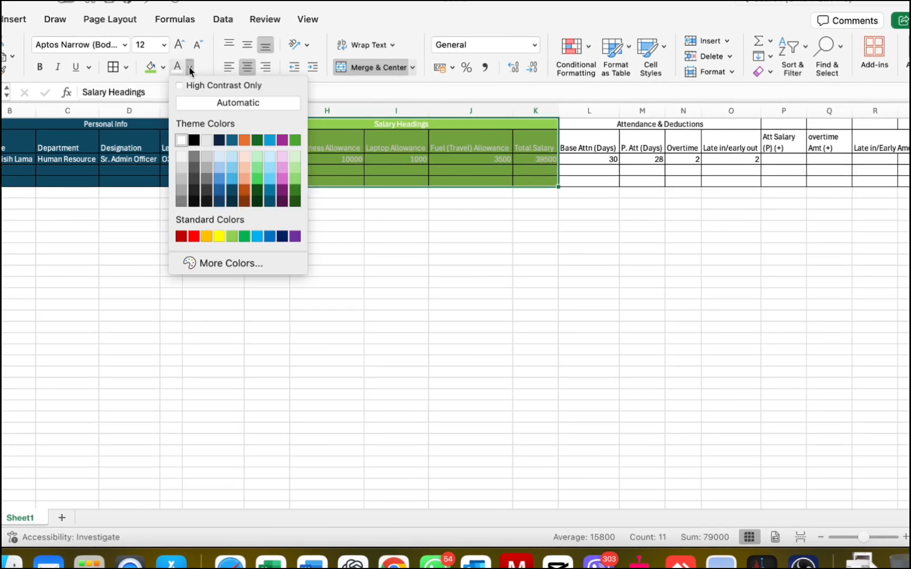
left_click(192, 142)
Fill the Attendance & Deductions block light orange
left_click(671, 124)
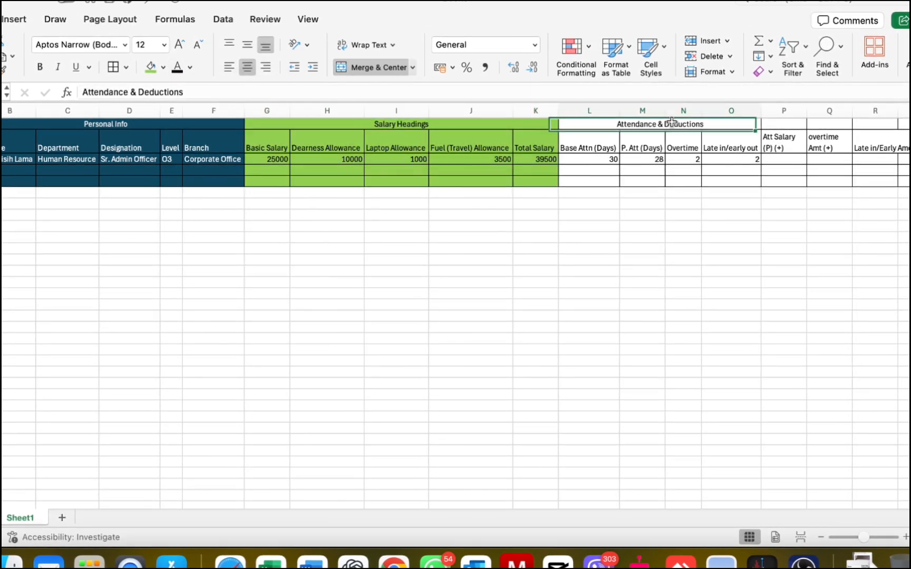
key("shift+Down")
key("shift+Down")
key("shift+Down")
key("shift+Down")
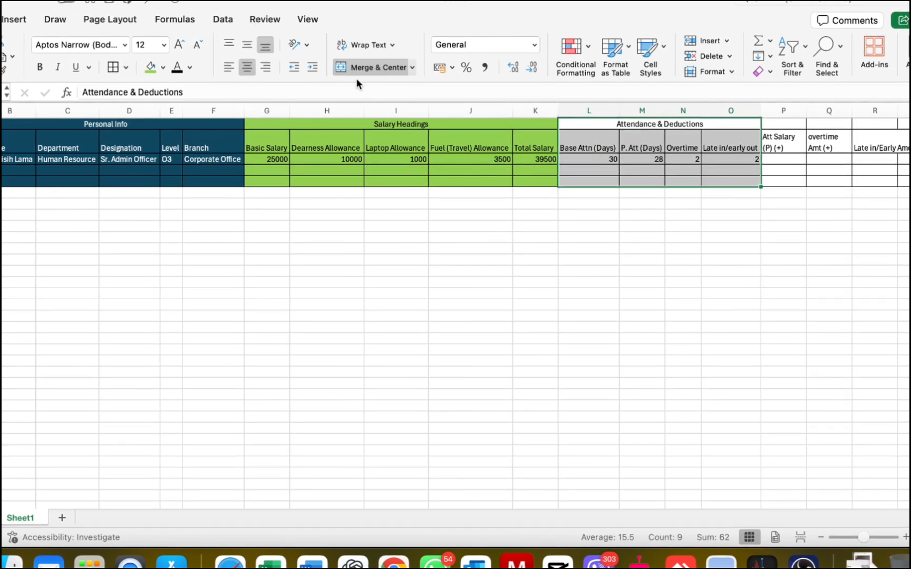
left_click(163, 67)
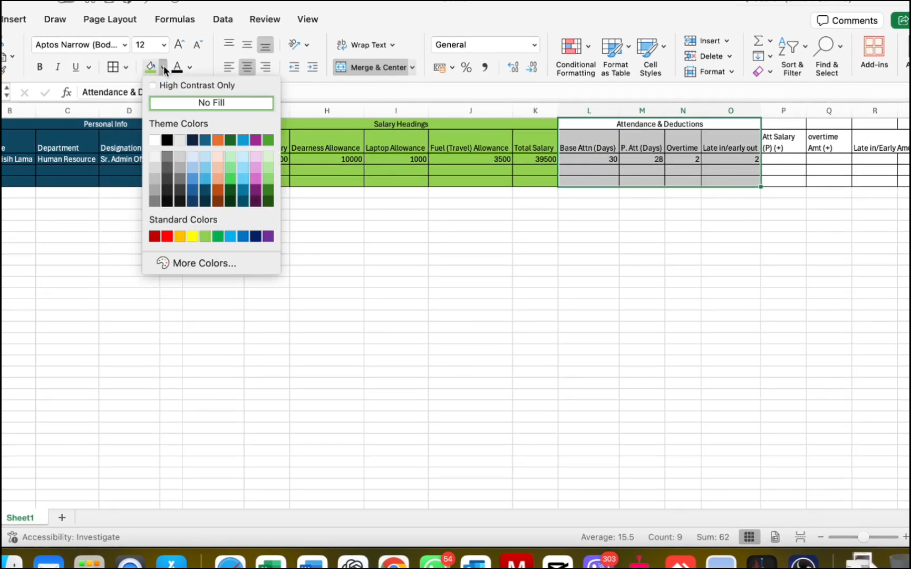
left_click(214, 187)
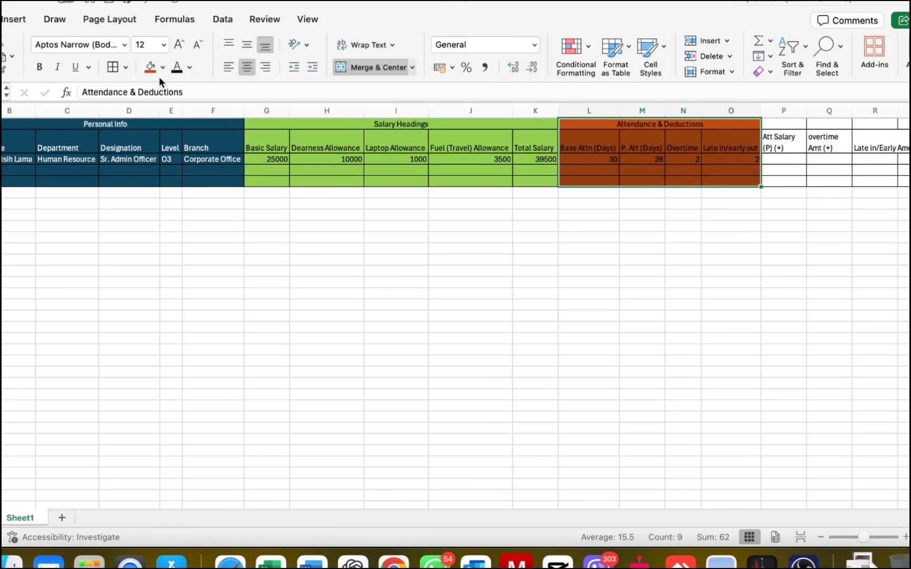
left_click(163, 67)
left_click(219, 179)
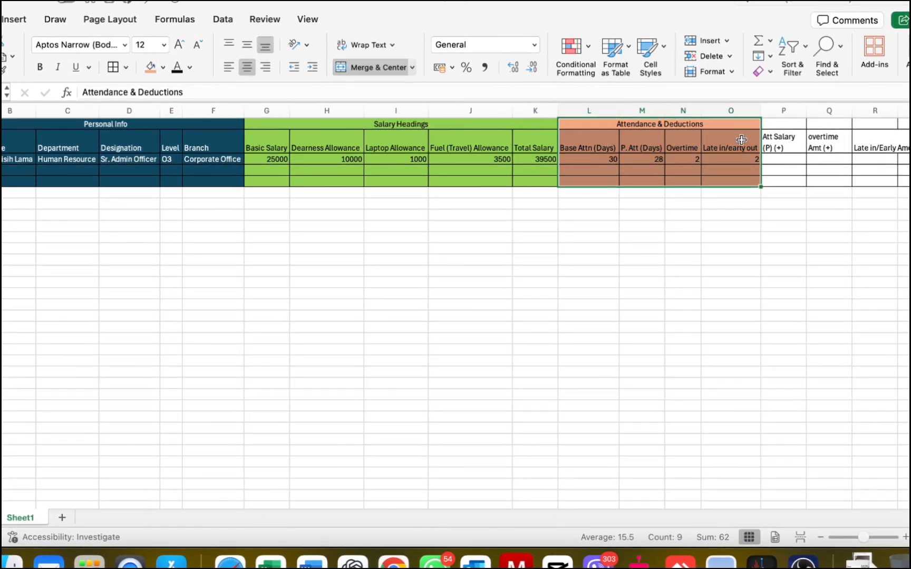
left_click(779, 125)
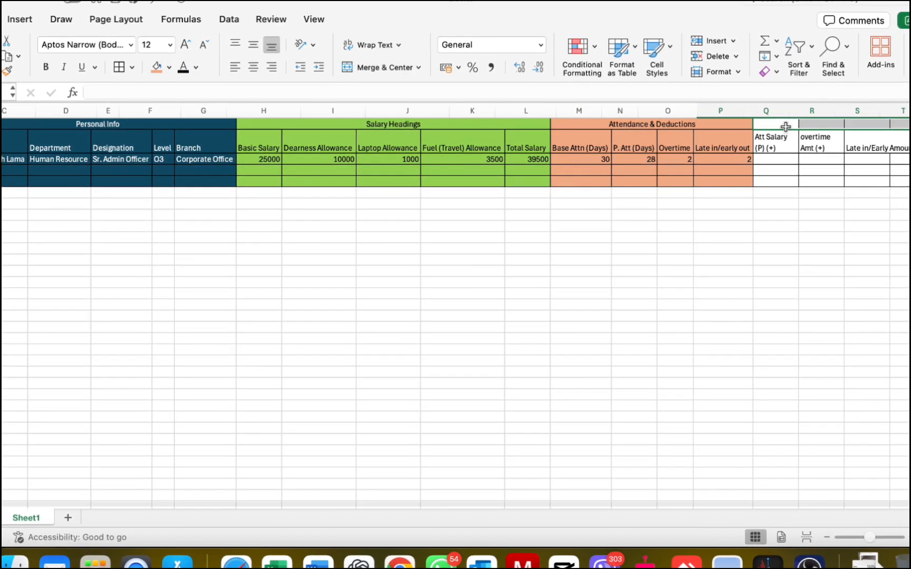
Fill columns P to S down to row 5 medium blue and set their header font colour
scroll(782, 127, "right", 4)
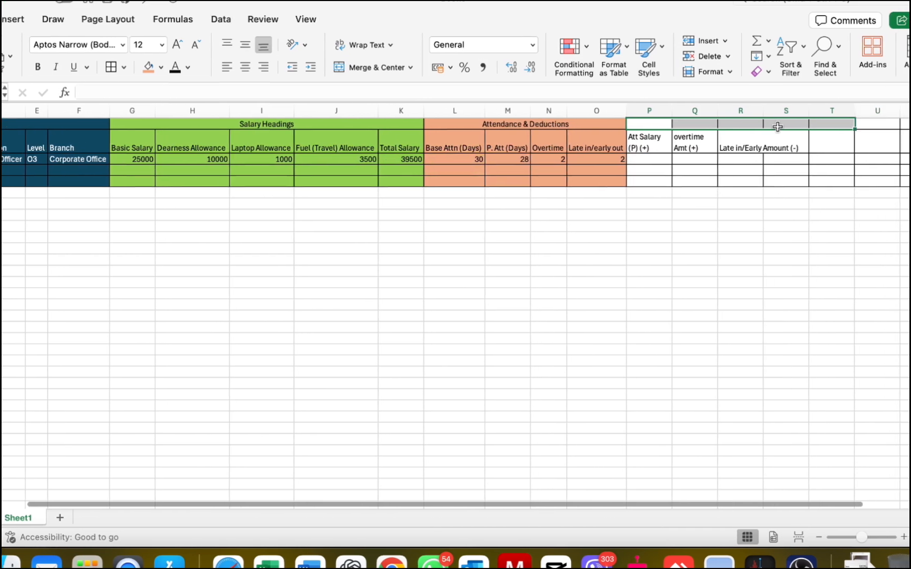
key("shift+Left")
key("shift+Down")
key("shift+Down")
key("shift+Down")
key("shift+Down")
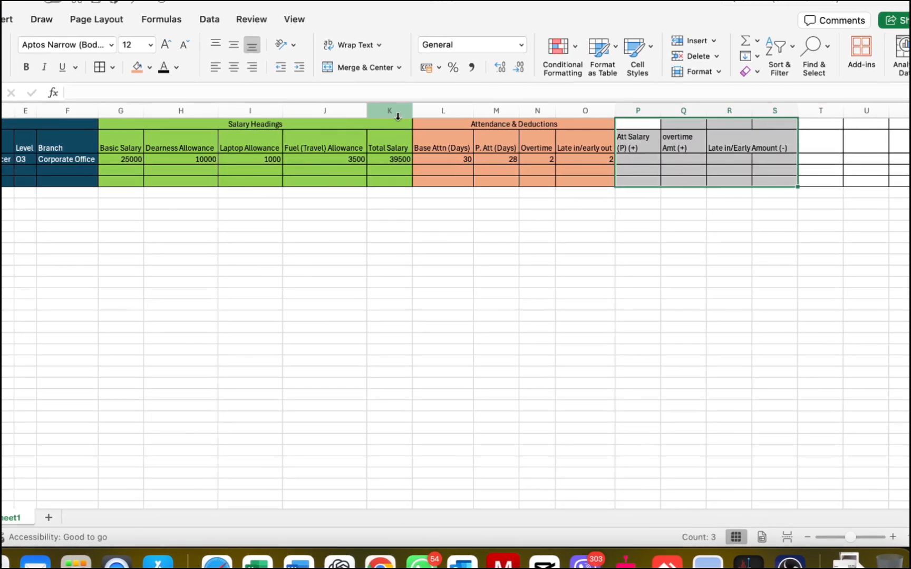
left_click(150, 67)
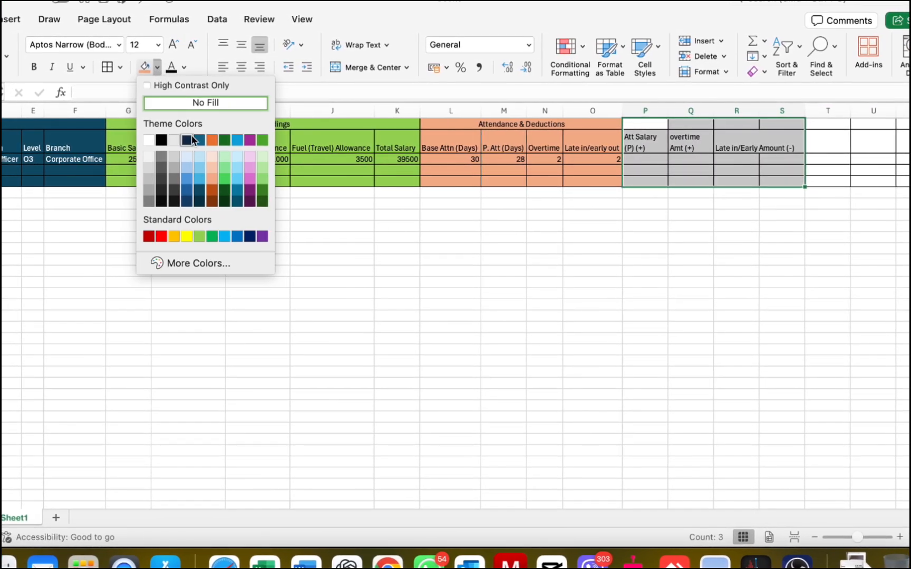
left_click(193, 178)
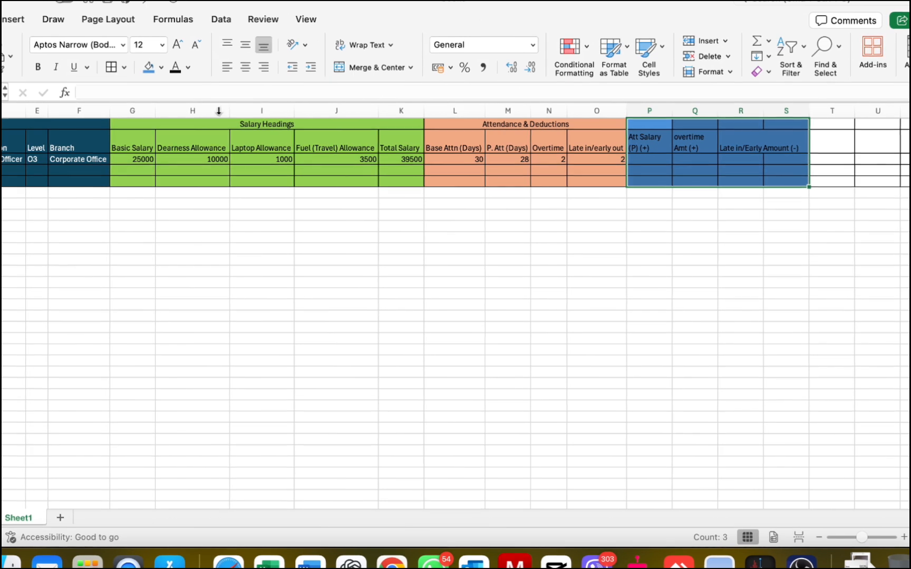
left_click(188, 67)
left_click(183, 147)
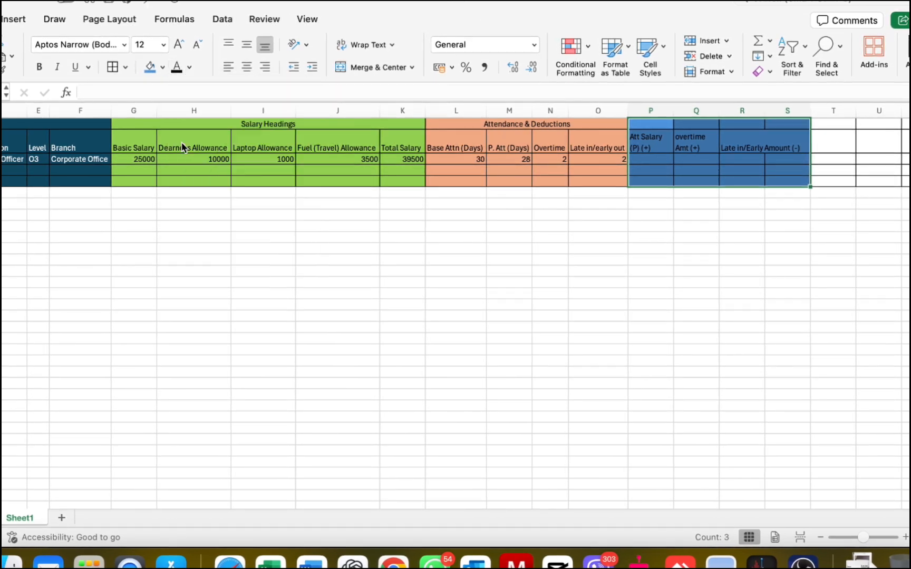
Narrow columns P and Q to fit their headers
left_click_drag(674, 111, 769, 124)
left_click(758, 133)
left_click(730, 144)
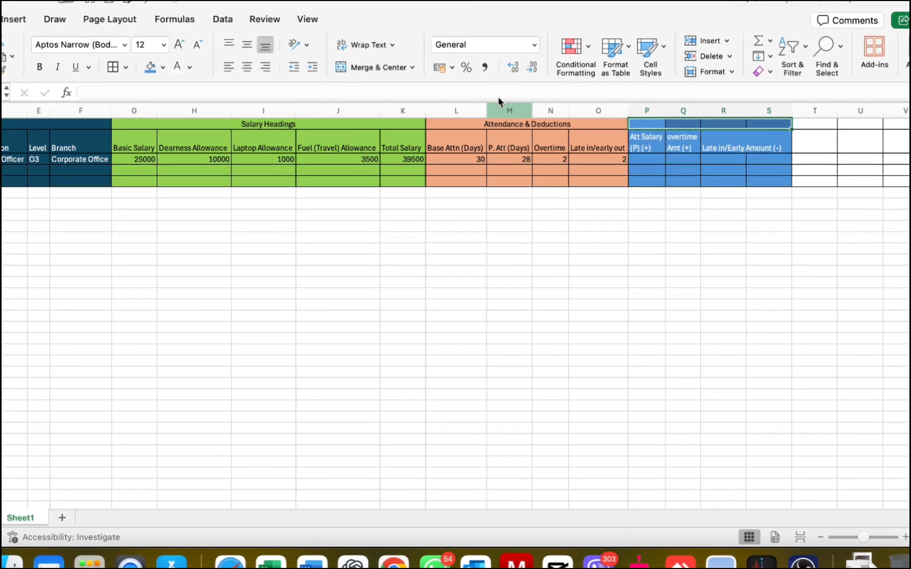
Type 'Calculations' in P1 and merge and centre it across P1:S1
type("Calc")
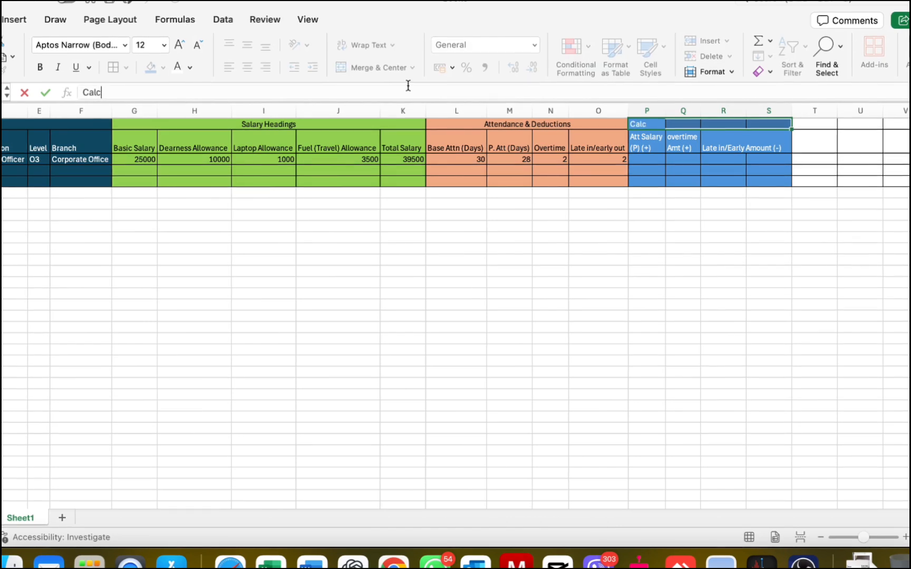
type("ulations")
key("Return")
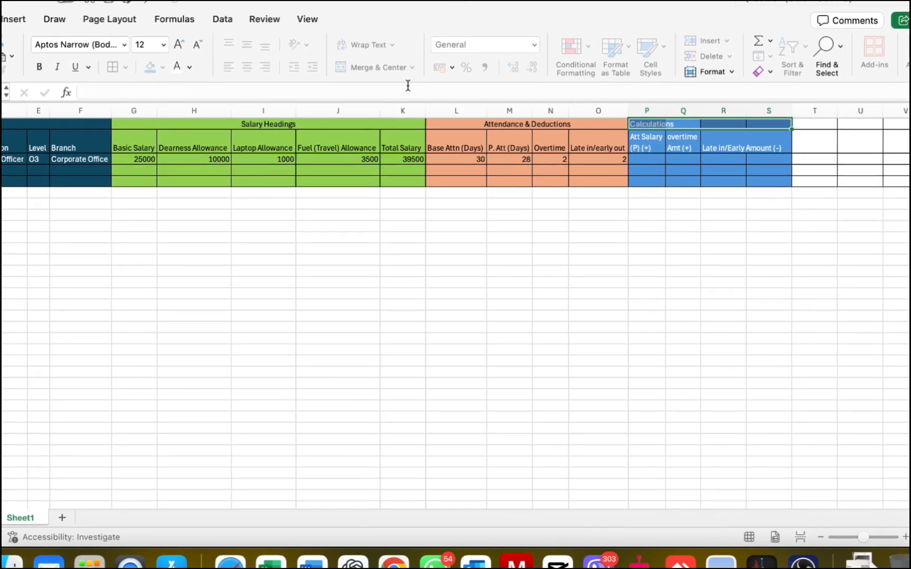
key("Down")
key("Left")
key("Up")
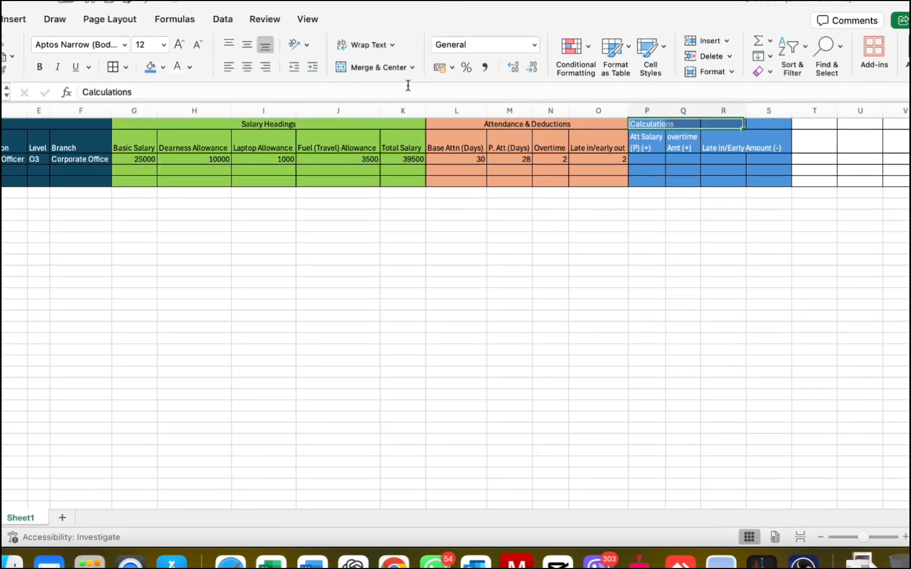
key("shift+Right")
key("shift+Right")
key("shift+Right")
left_click(352, 69)
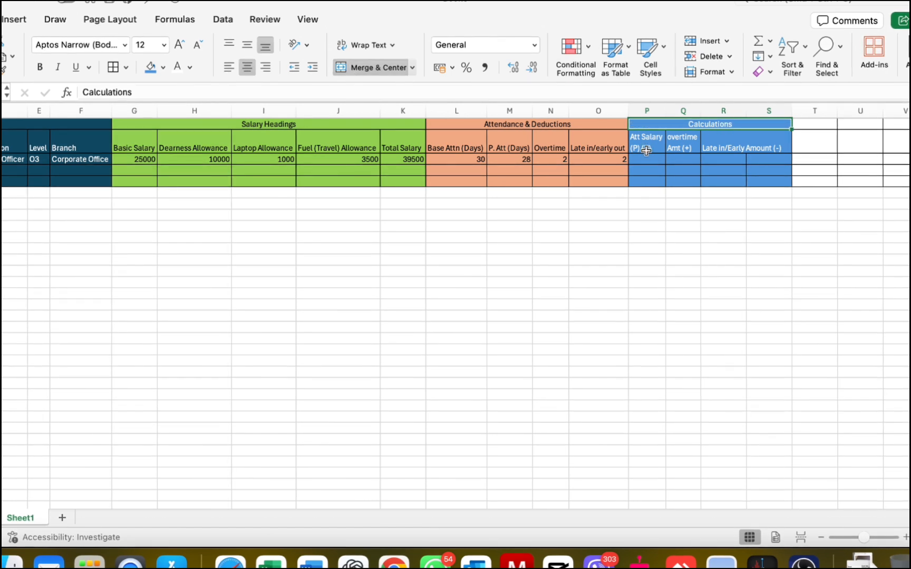
Enter =(K3/L3)*M3 in Att Salary cell P3, giving 36866.67
left_click(659, 160)
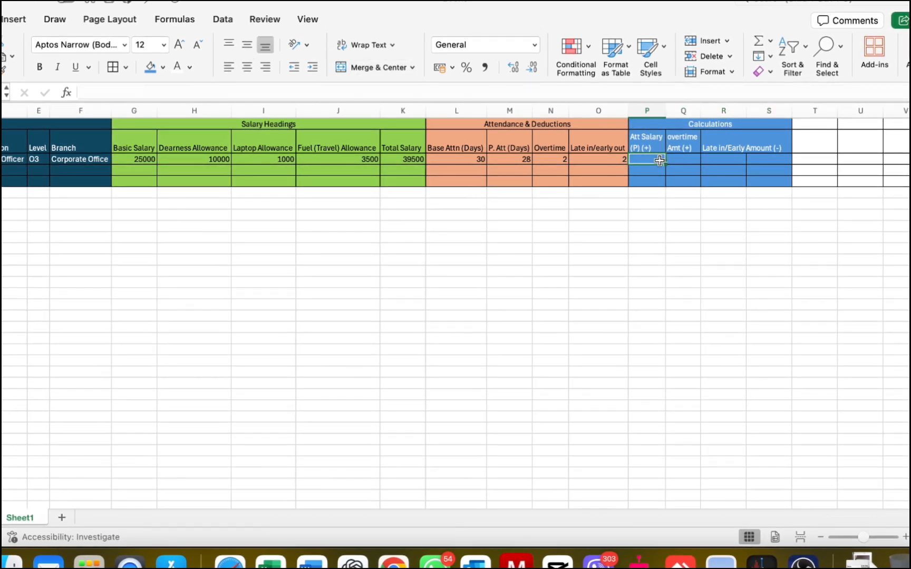
type("=")
key("Left")
key("Left")
key("Left")
key("Left")
key("Left")
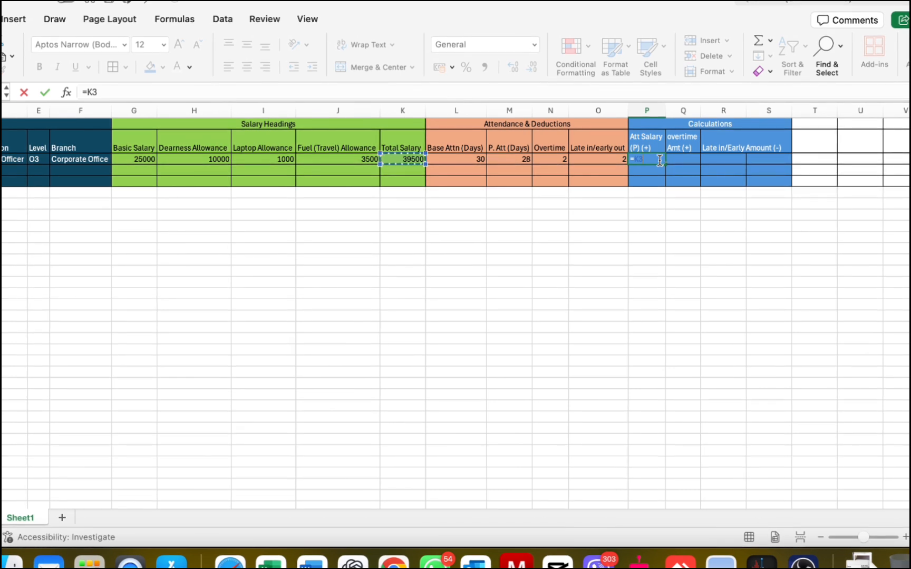
type("/")
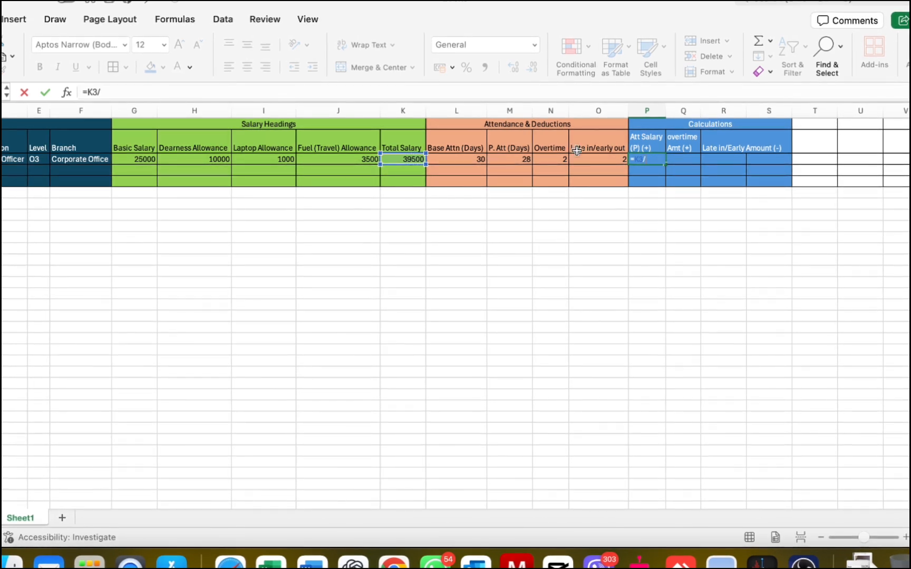
left_click(471, 159)
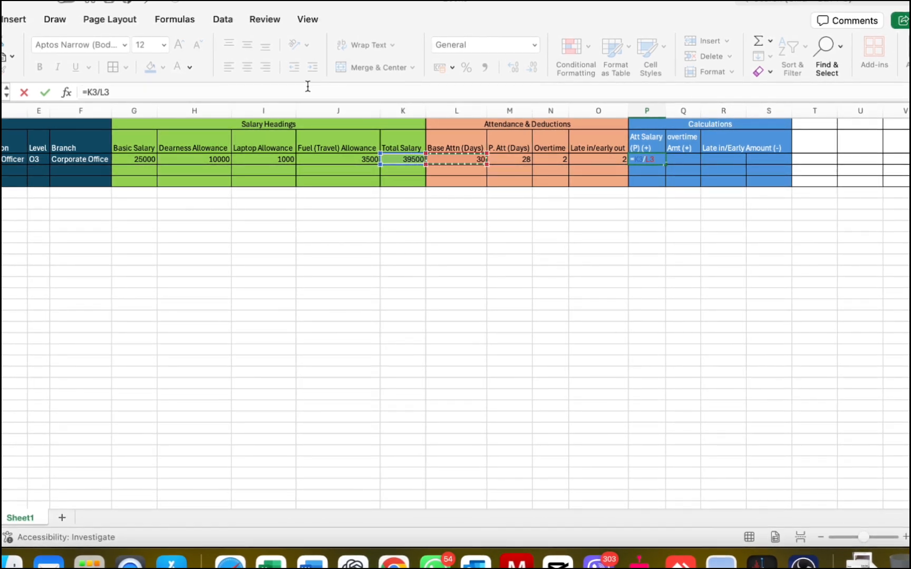
type(")")
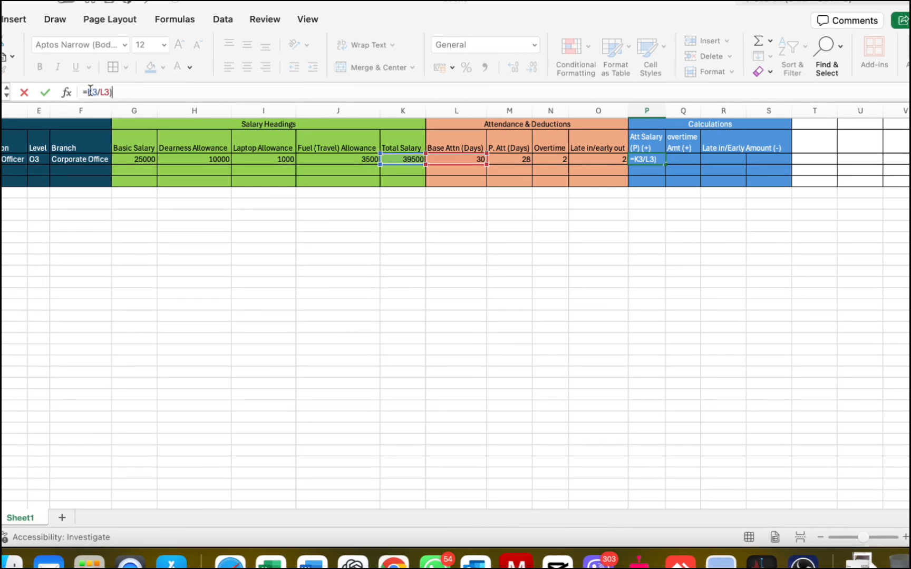
type("(")
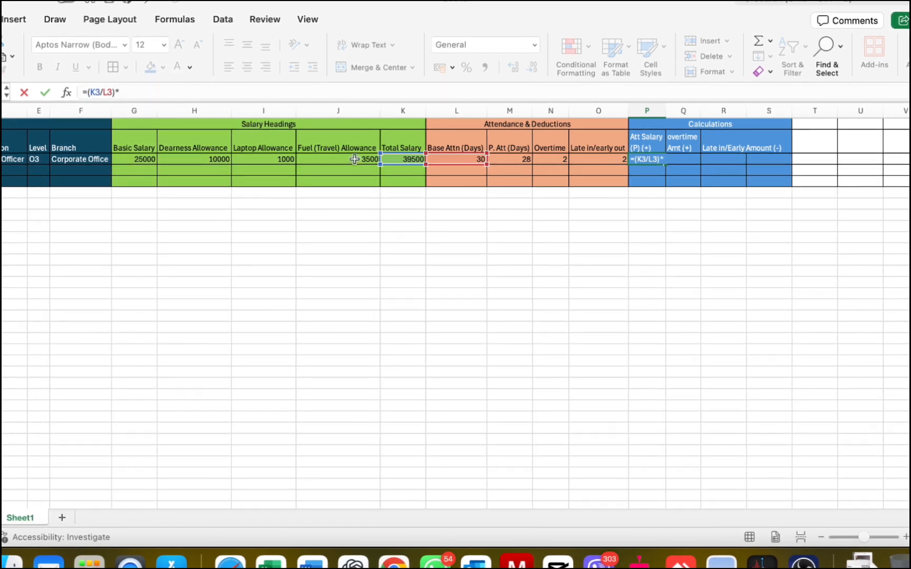
left_click(511, 157)
key("Return")
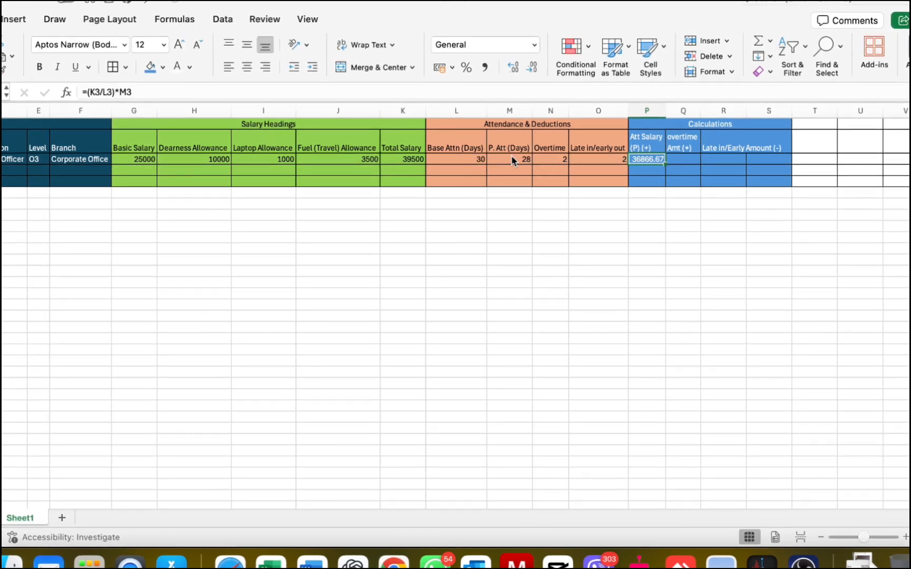
key("Right")
Enter =(K3/L3)*N3 in overtime Amt cell Q3, giving 2633.33
type("=")
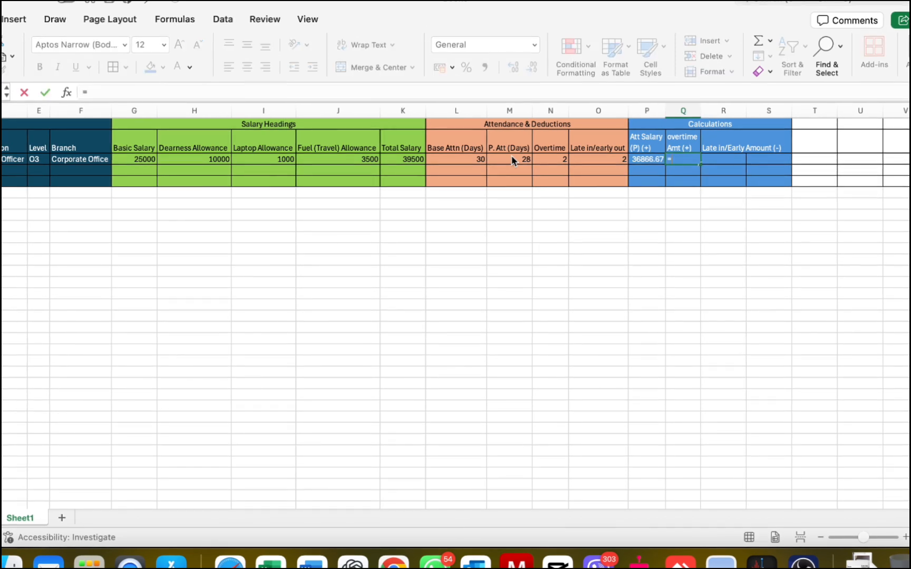
key("Left")
key("Left")
key("Left")
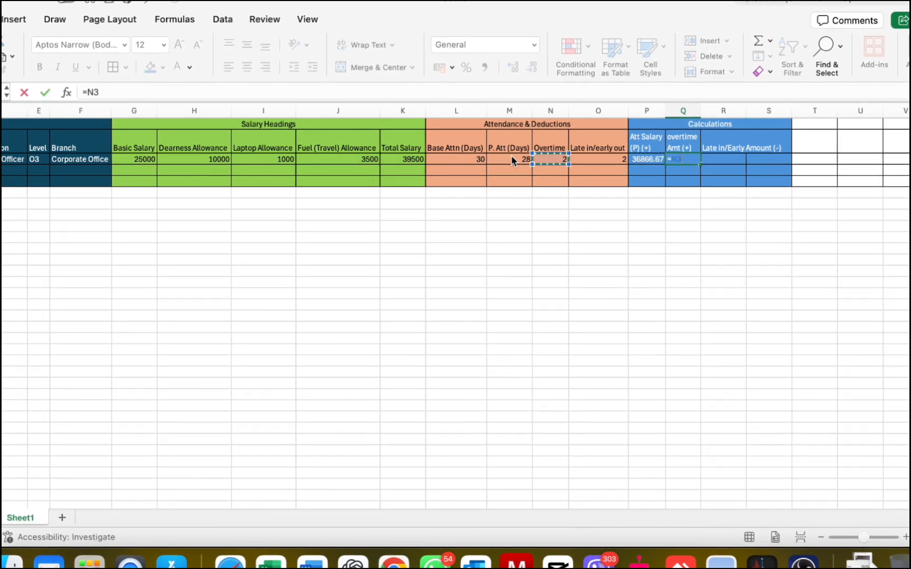
key("Left")
key("Left")
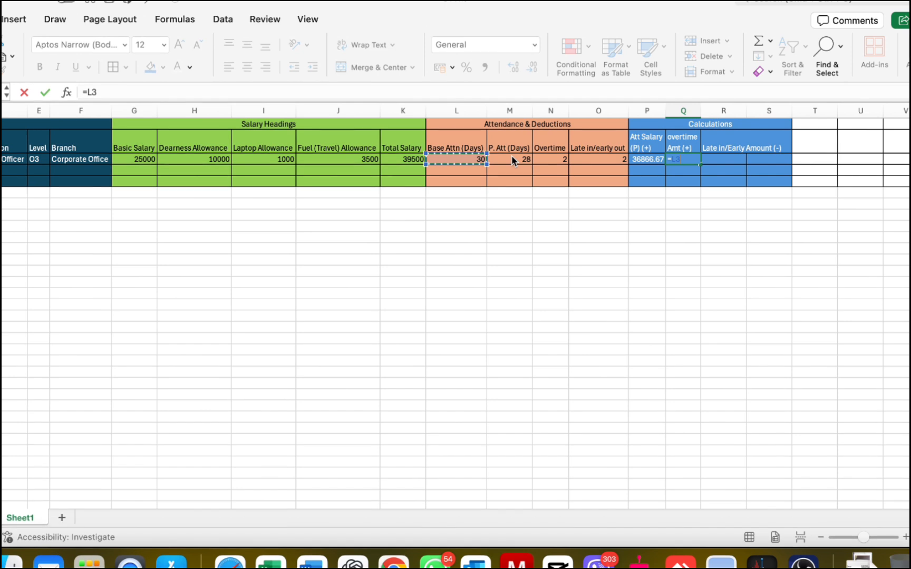
key("Left")
type("/")
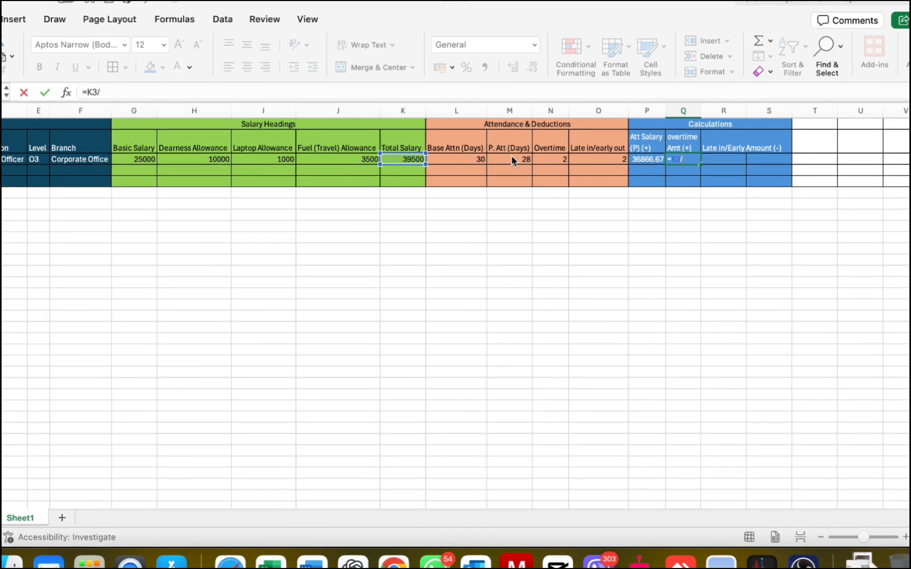
left_click(466, 161)
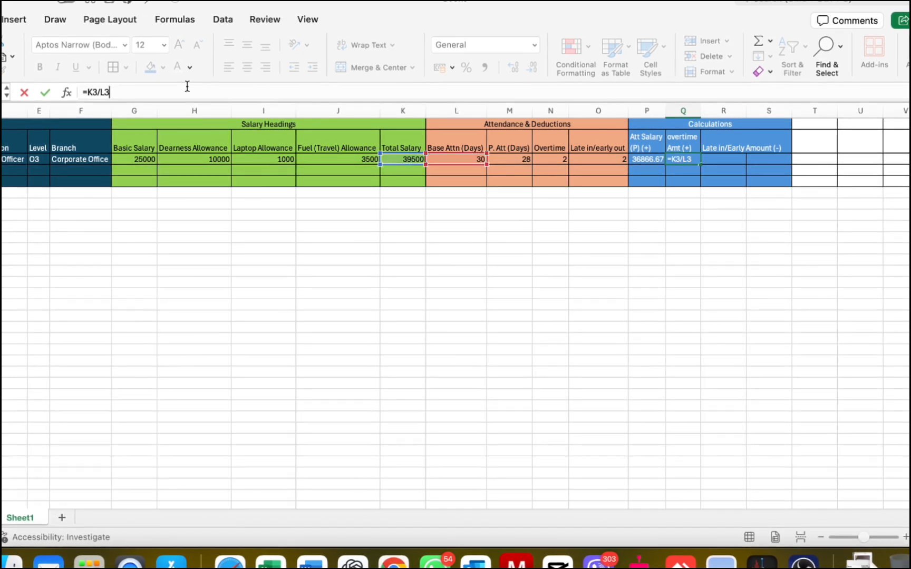
type(")")
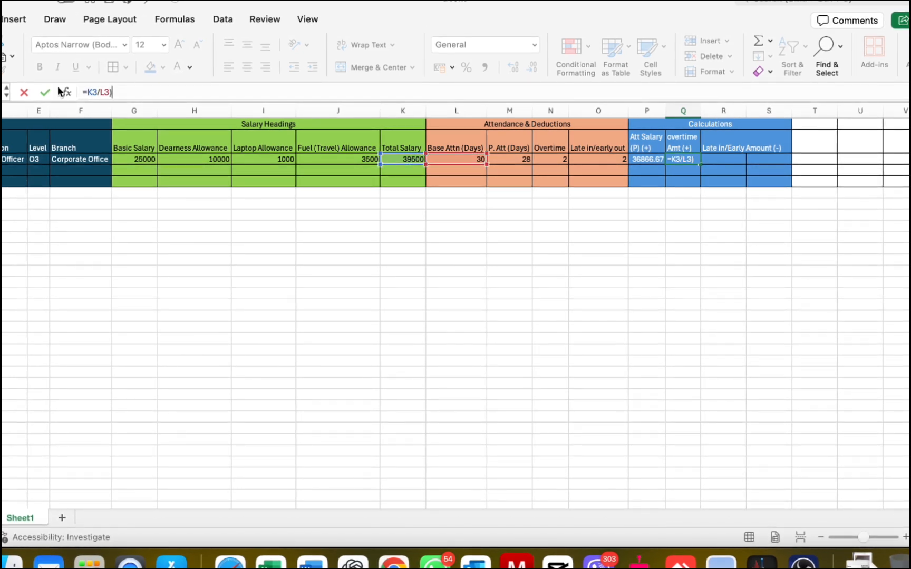
left_click(86, 92)
type("(")
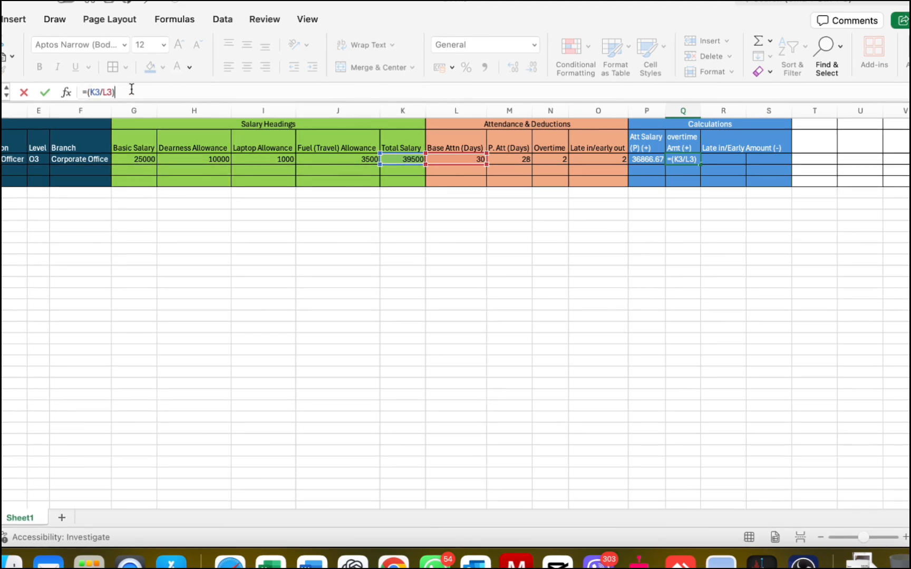
left_click(564, 161)
key("Return")
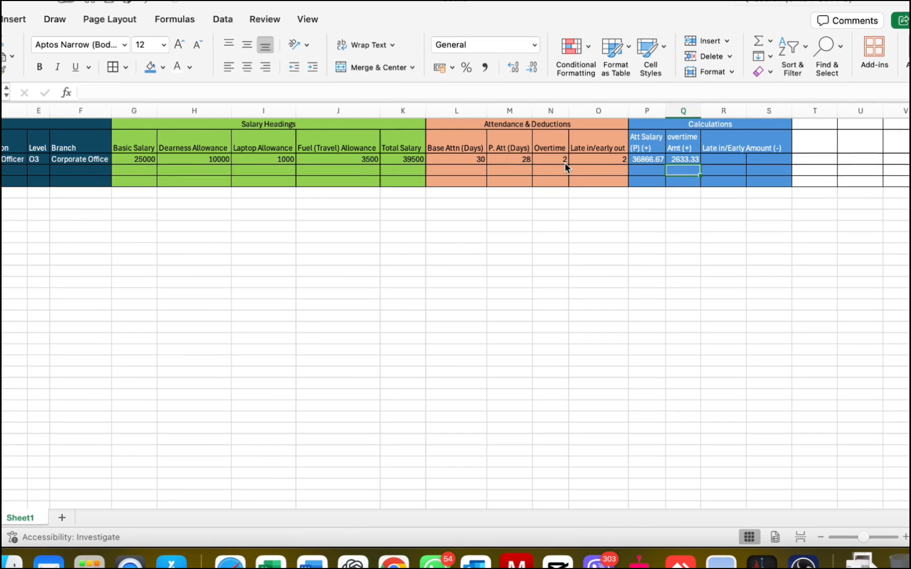
key("Right")
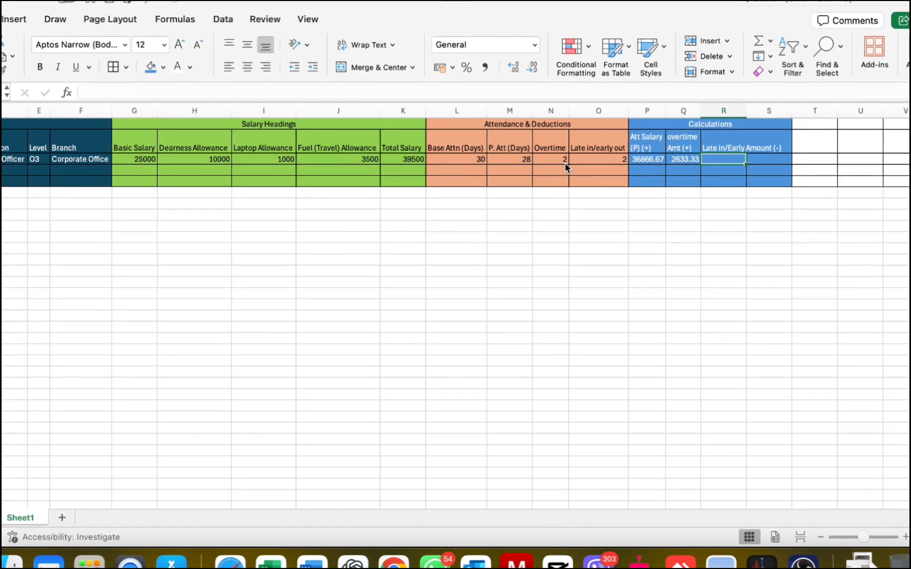
Enter =(K3/L3)*O3 in R3, giving 2633.33, then select P3:R3
type("=")
key("Left")
key("Left")
key("Left")
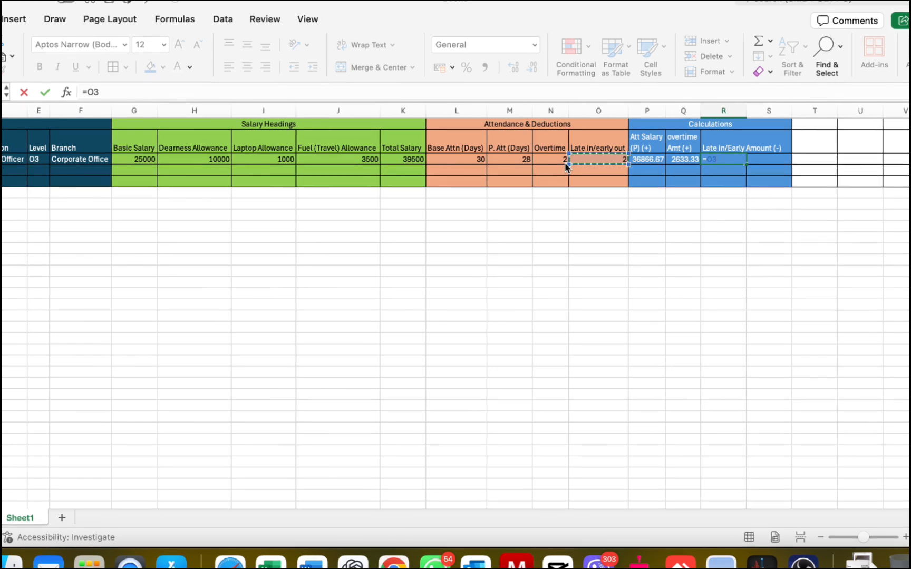
key("Left")
key("Left")
key("Left")
key("Left")
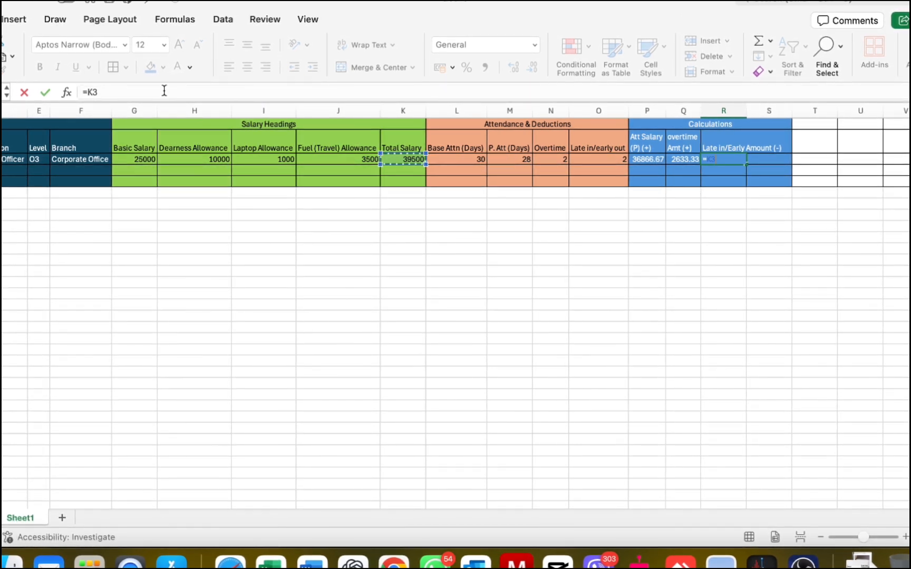
type("/")
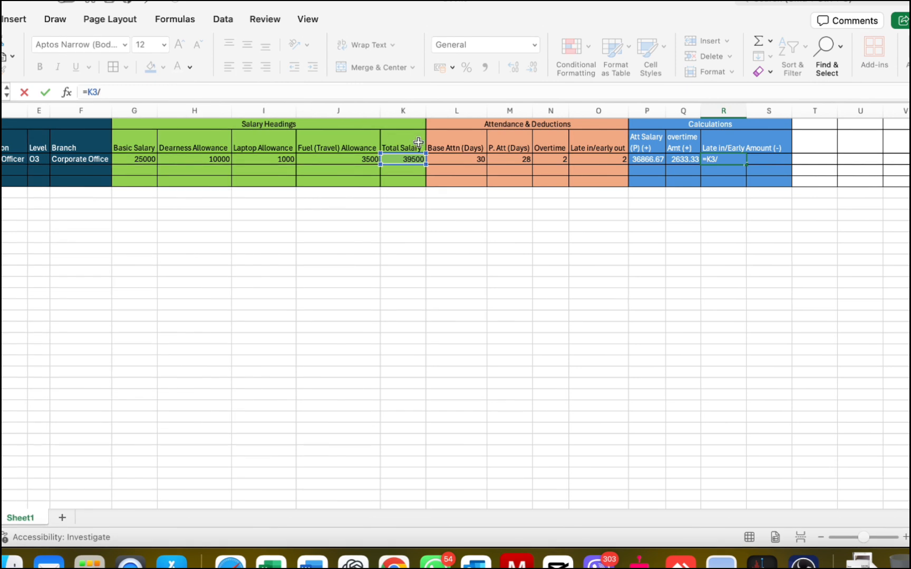
left_click(467, 160)
type(")")
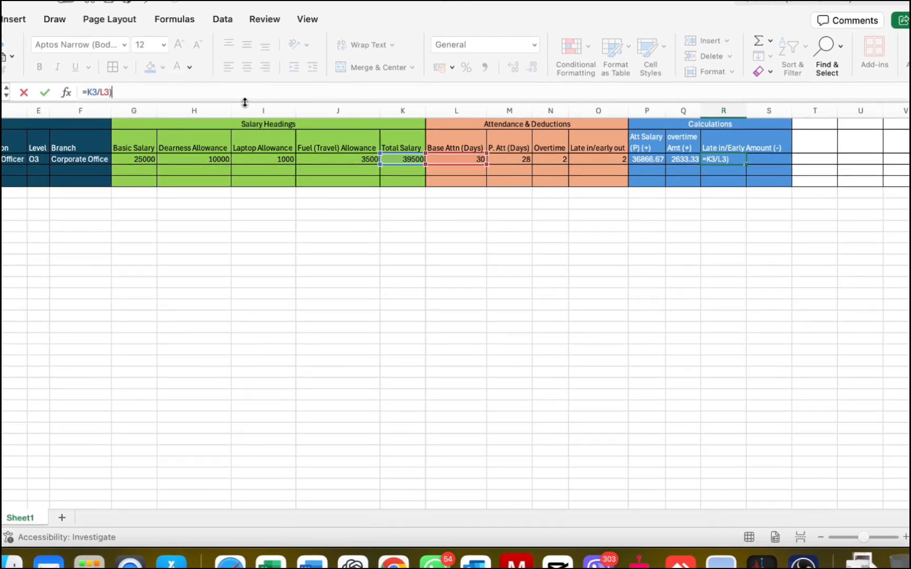
type("(")
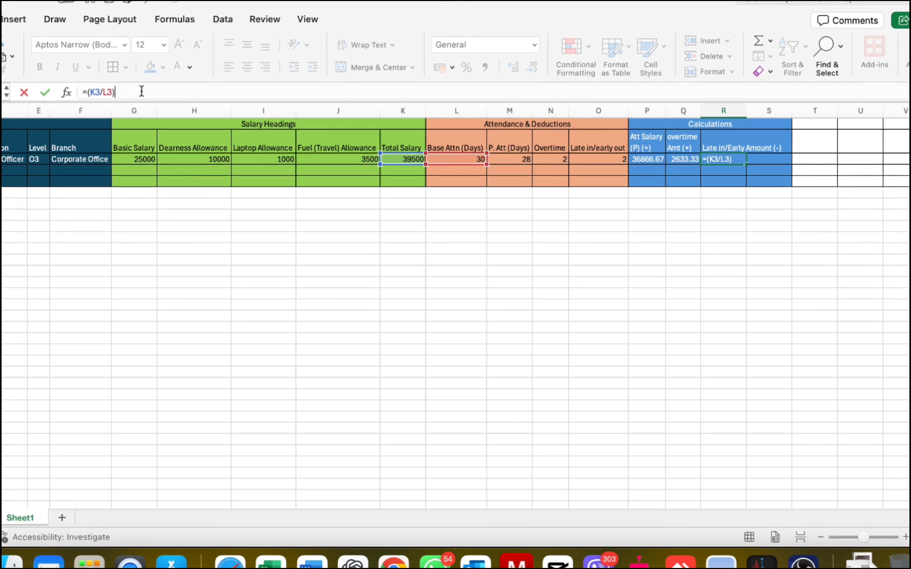
type("*")
left_click(611, 155)
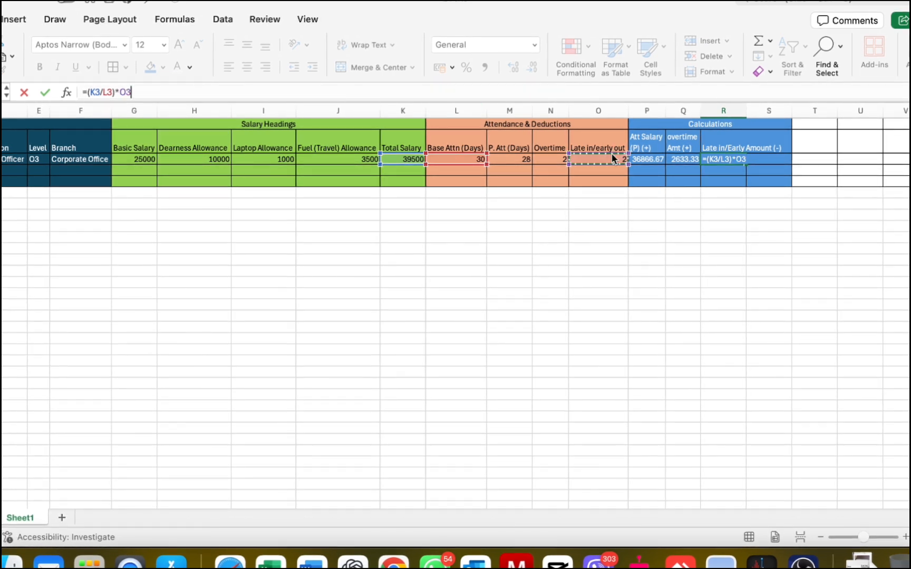
key("Return")
key("Up")
key("Left")
key("Left")
key("shift+Right")
key("shift+Right")
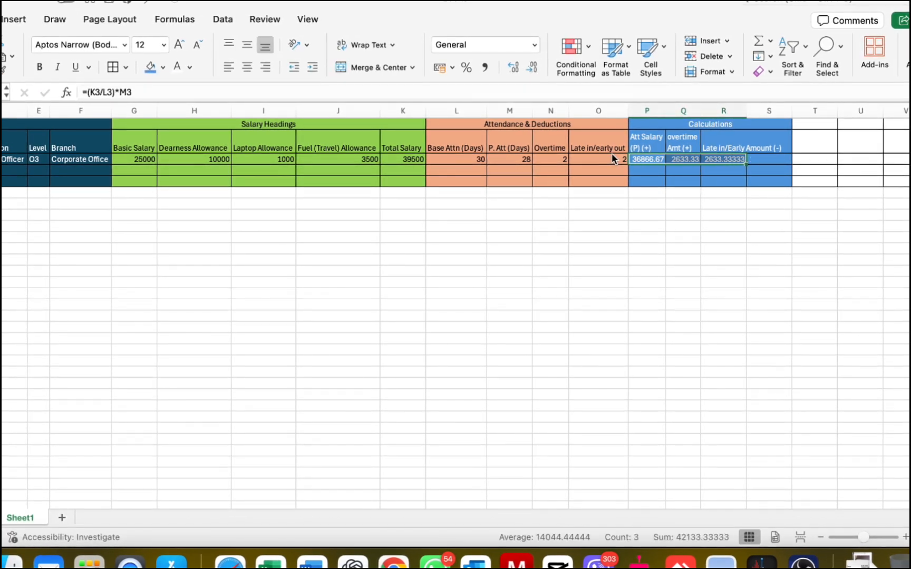
Round P3:R3 to whole numbers, adjust column Q's width and wrap the Late in/Early Amount (-) heading
left_click(532, 69)
left_click(533, 68)
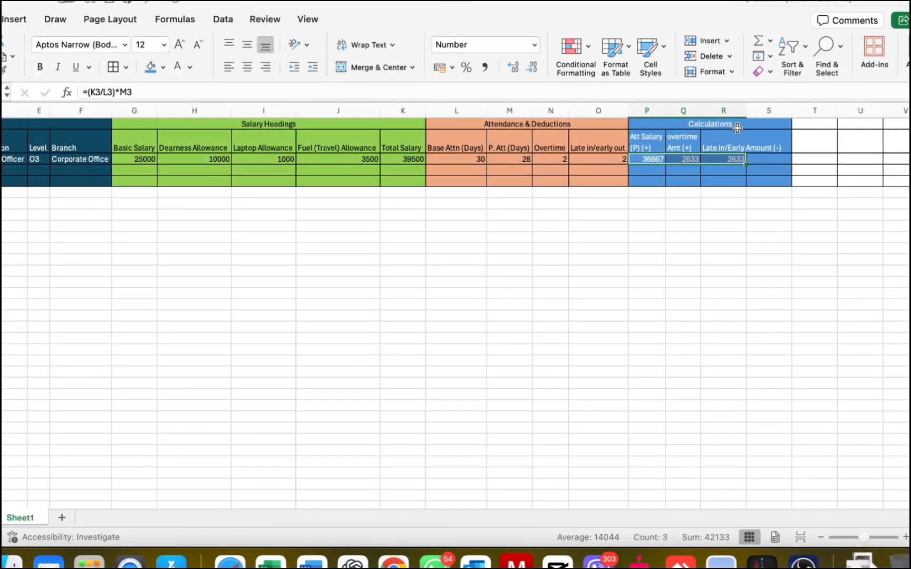
left_click_drag(701, 107, 701, 107)
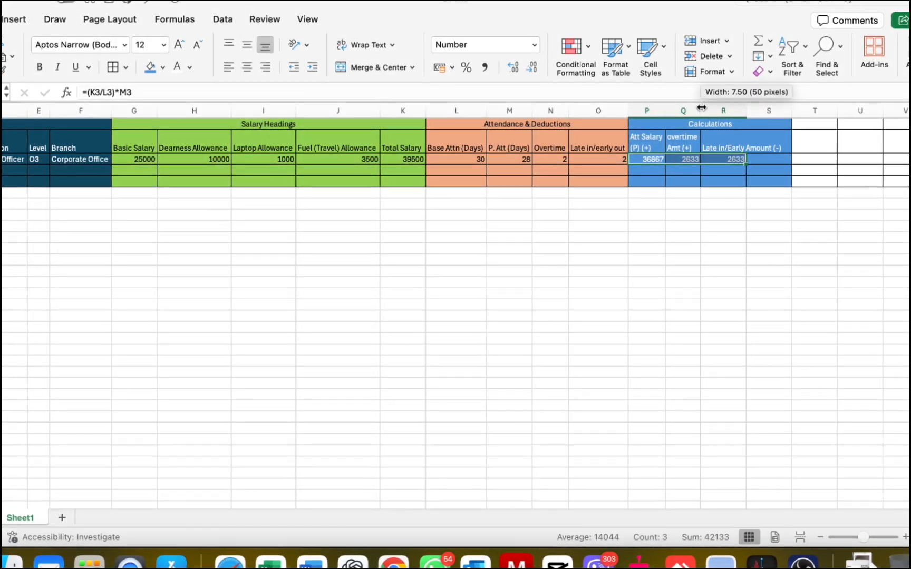
left_click(734, 141)
left_click(362, 45)
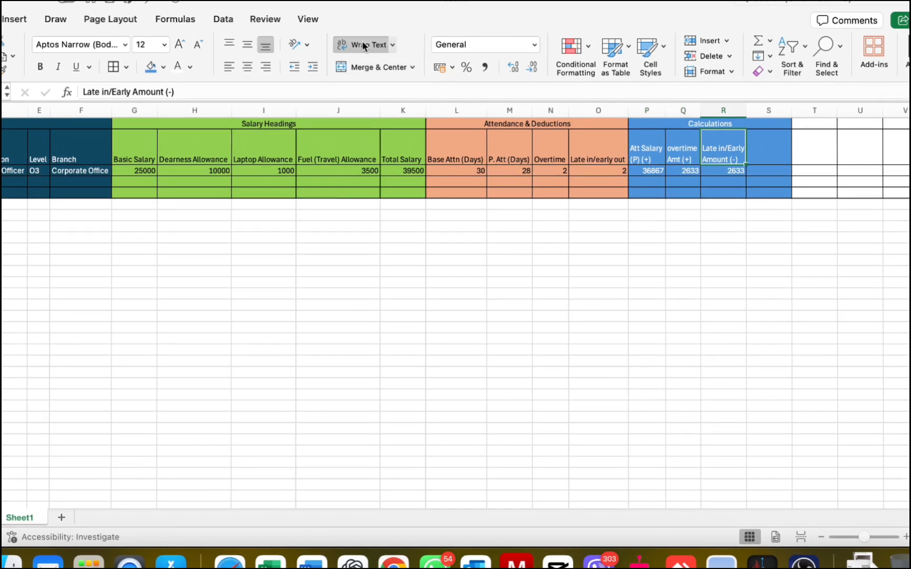
left_click(732, 170)
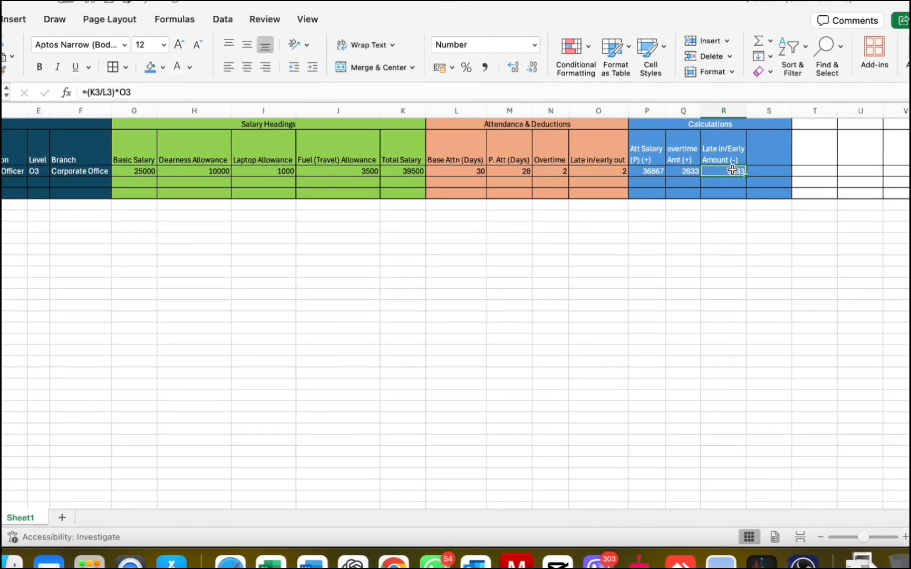
Add a top-aligned 'Net Salary' heading in S2
key("Right")
key("Up")
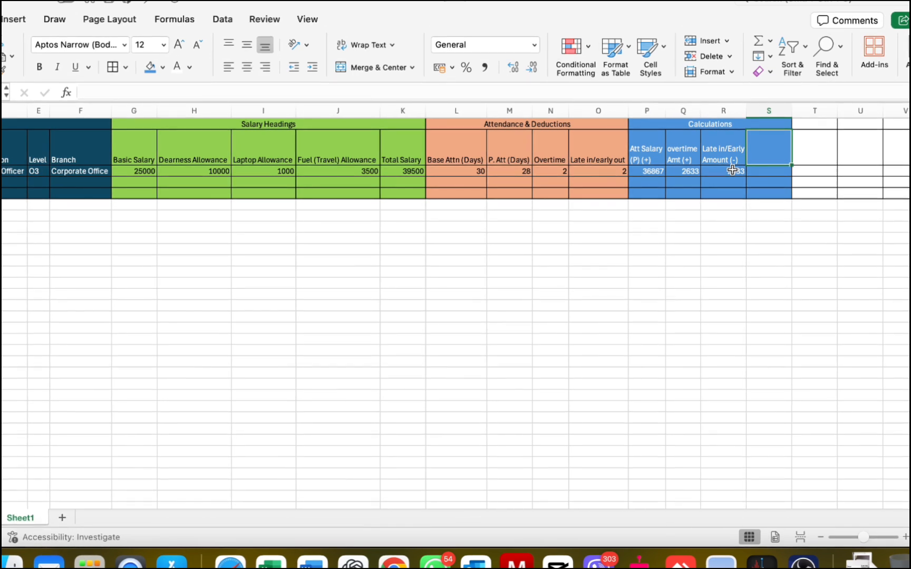
type("Net sala")
key("BackSpace")
key("BackSpace")
key("BackSpace")
key("BackSpace")
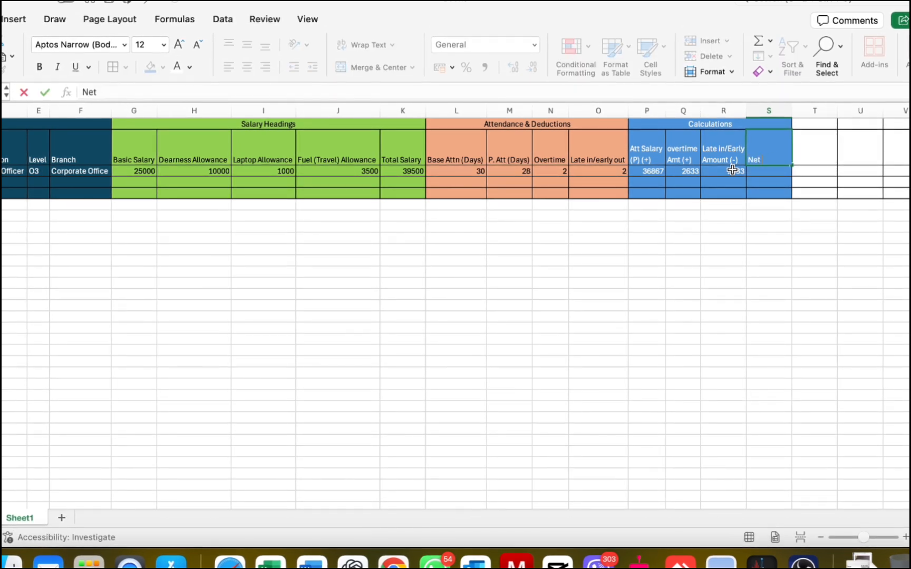
type("Salary")
key("Return")
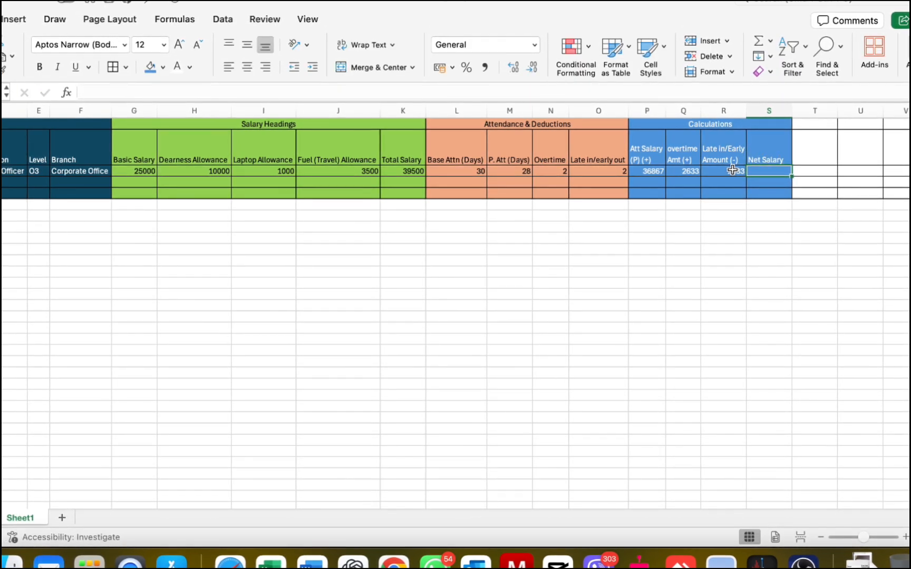
key("Up")
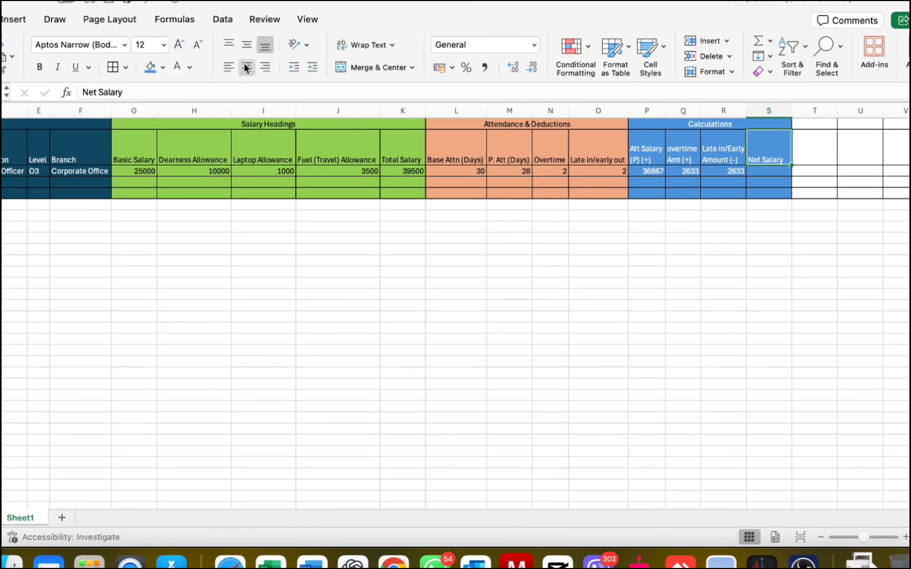
left_click(247, 45)
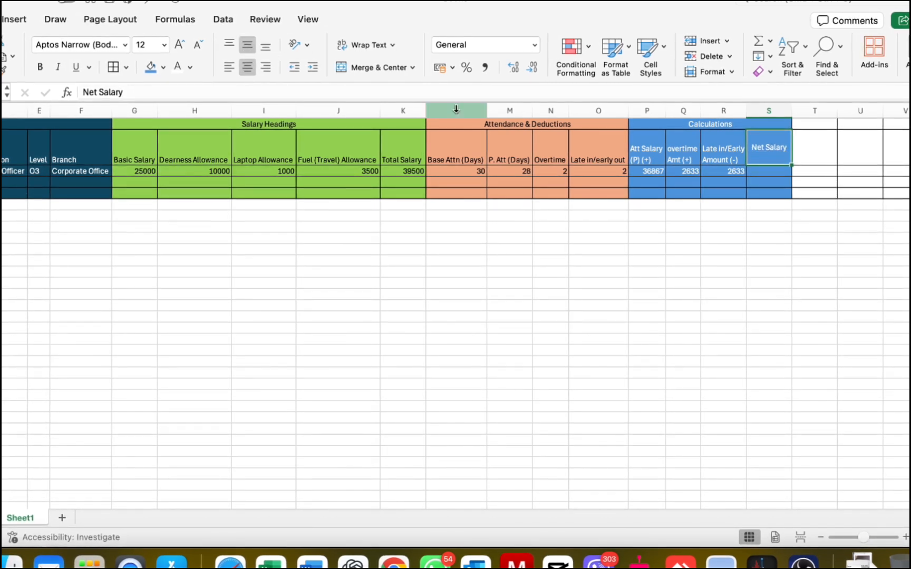
left_click(764, 171)
Enter =P3+Q3-R3 in S3 to compute the net salary
type("=")
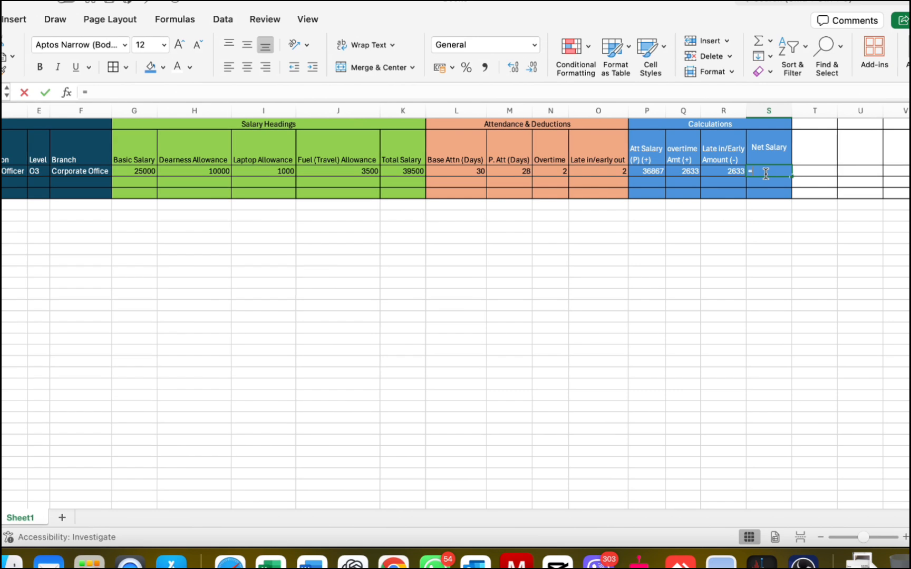
key("Left")
key("Left")
key("Left")
type("+")
key("Left")
key("Left")
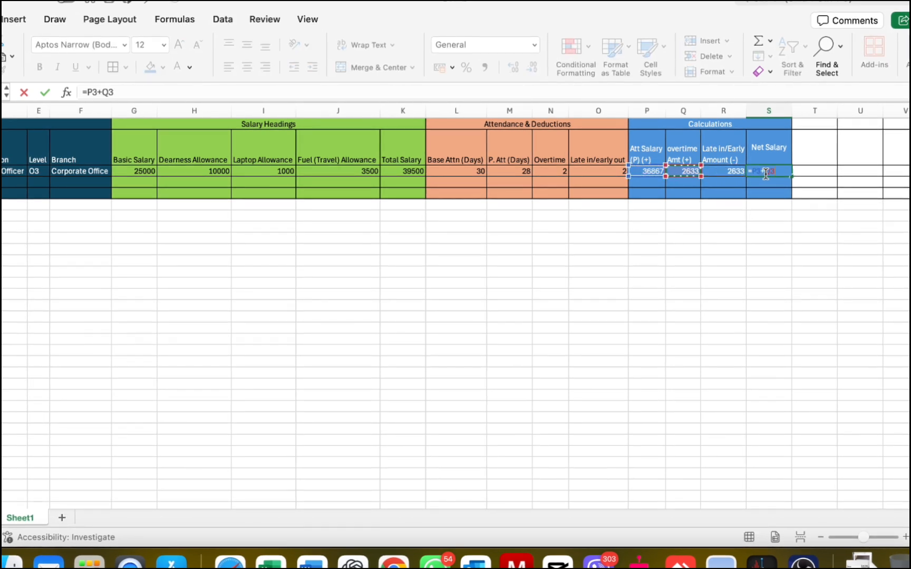
type("-")
key("Left")
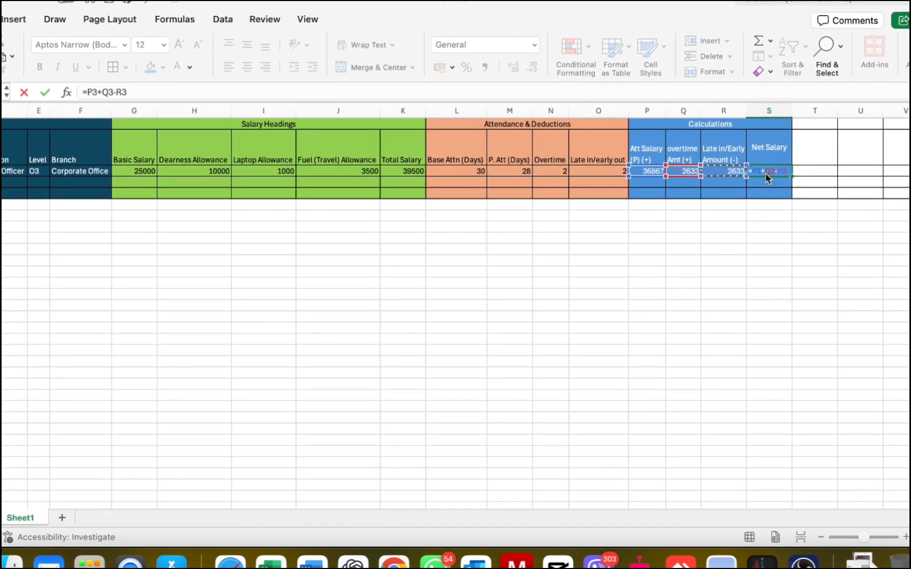
key("Return")
left_click(767, 173)
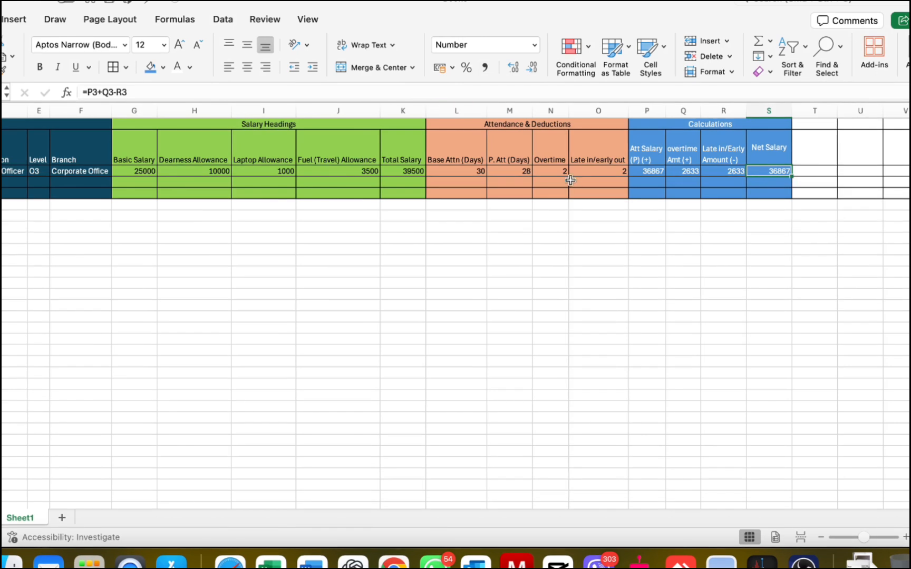
Apply Comma Style to P3:S3 so net salary shows 36,866.67
left_click(666, 171)
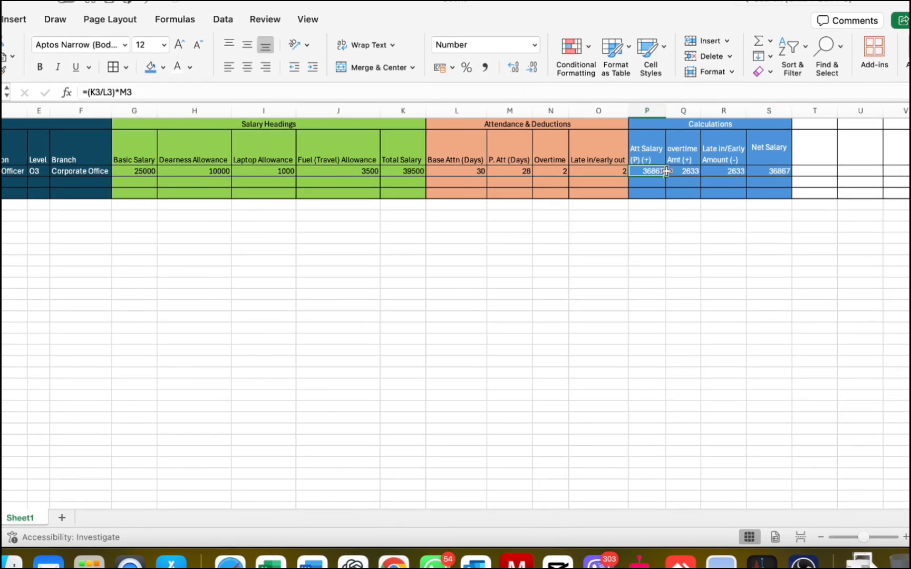
key("shift+Right")
key("shift+Right")
key("shift+Right")
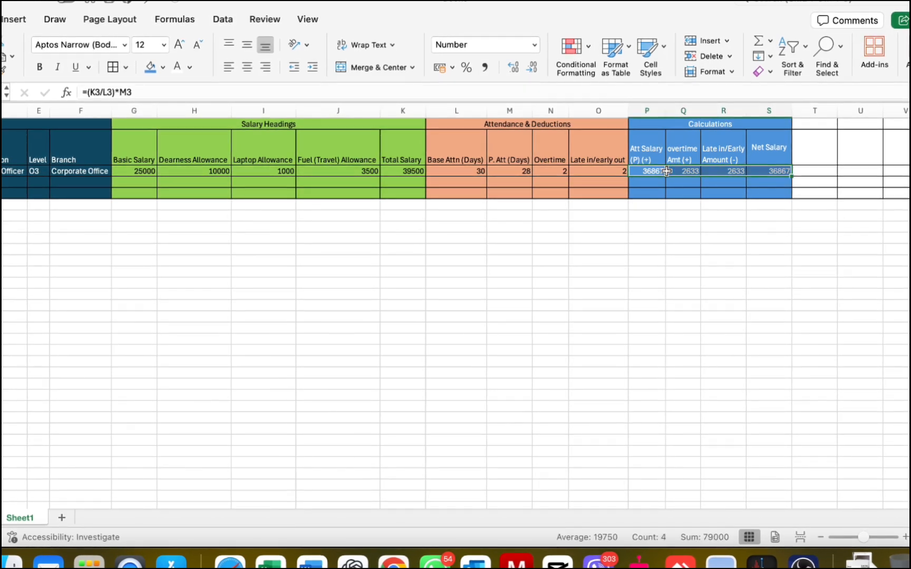
left_click(485, 66)
left_click(791, 141)
triple_click(532, 92)
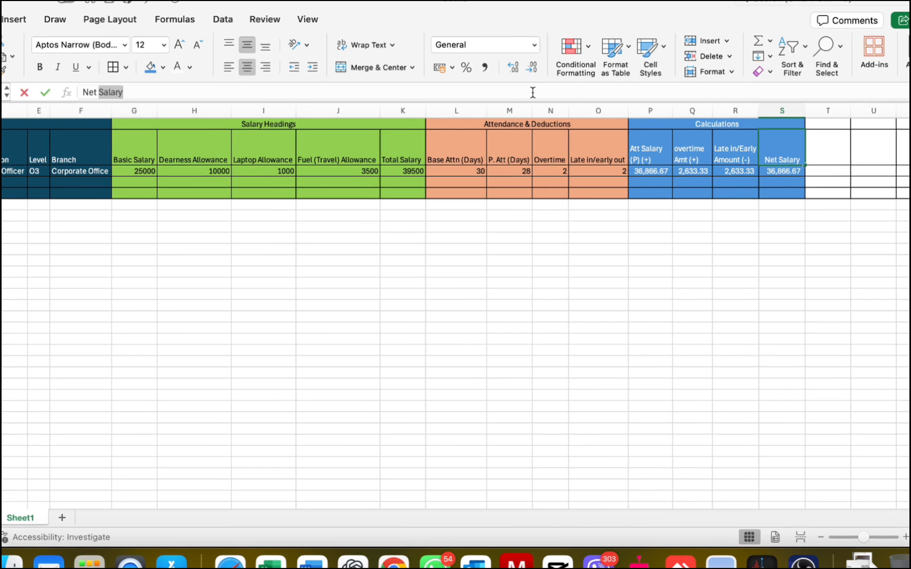
Change the S2 heading to 'After Dedn'
key("BackSpace")
type("After")
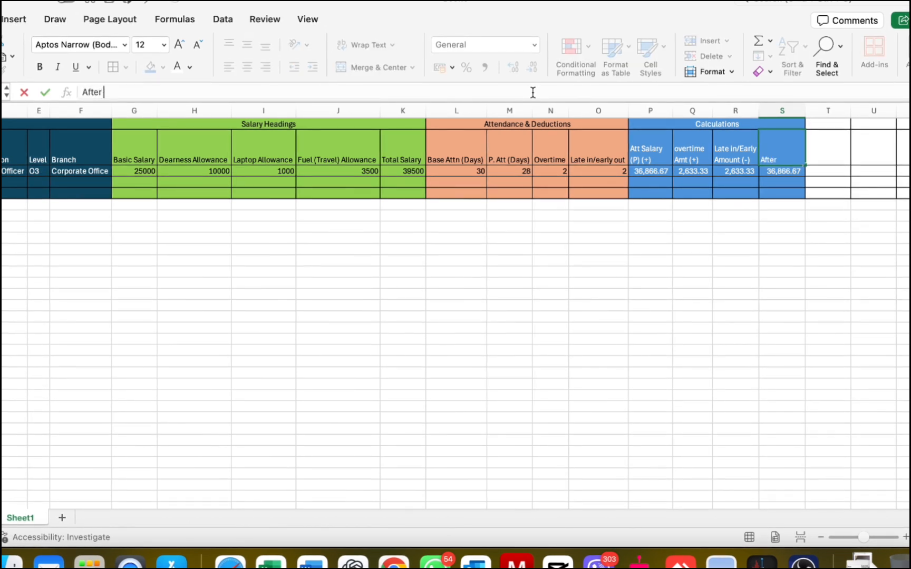
type(" Dedn")
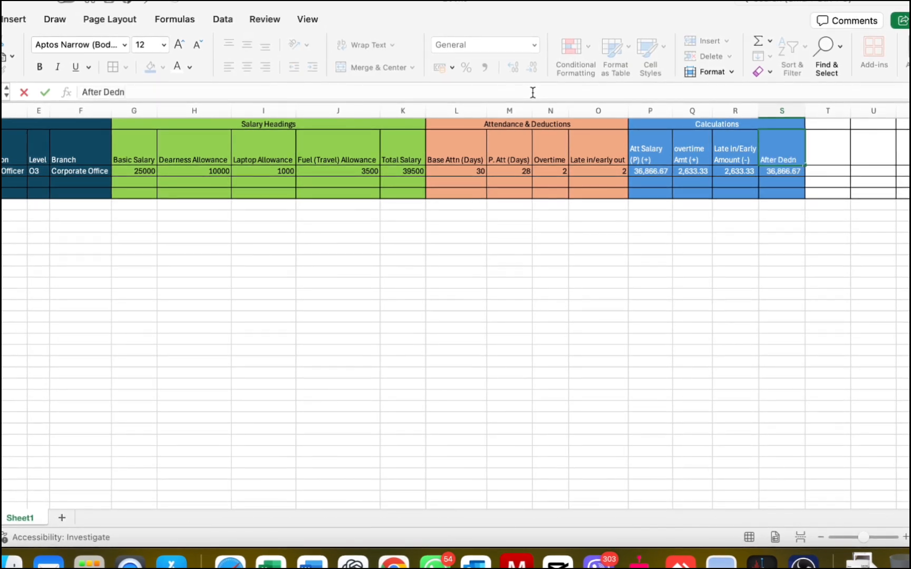
key("Return")
key("Up")
Add the 'TAX (1%)' heading in T2
key("Right")
type("TAX (")
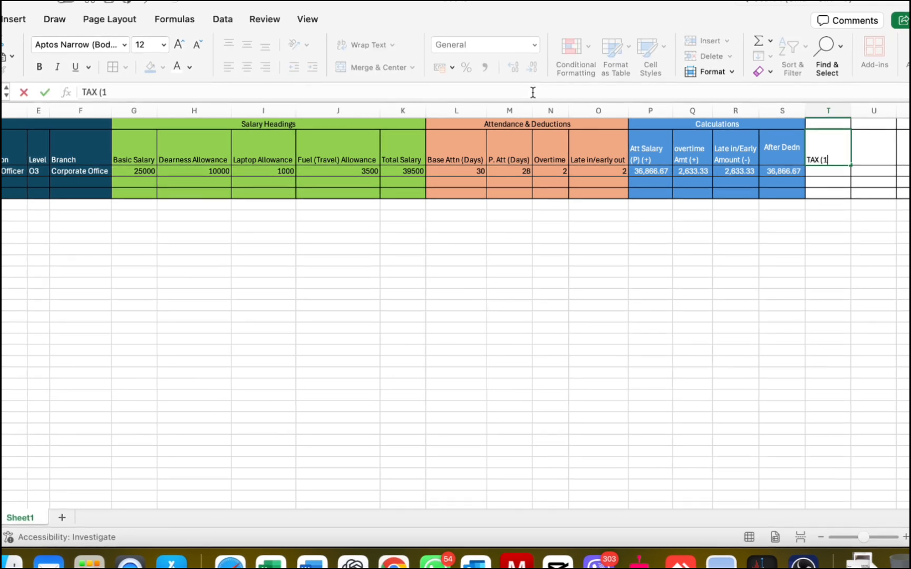
key("Return")
key("Up")
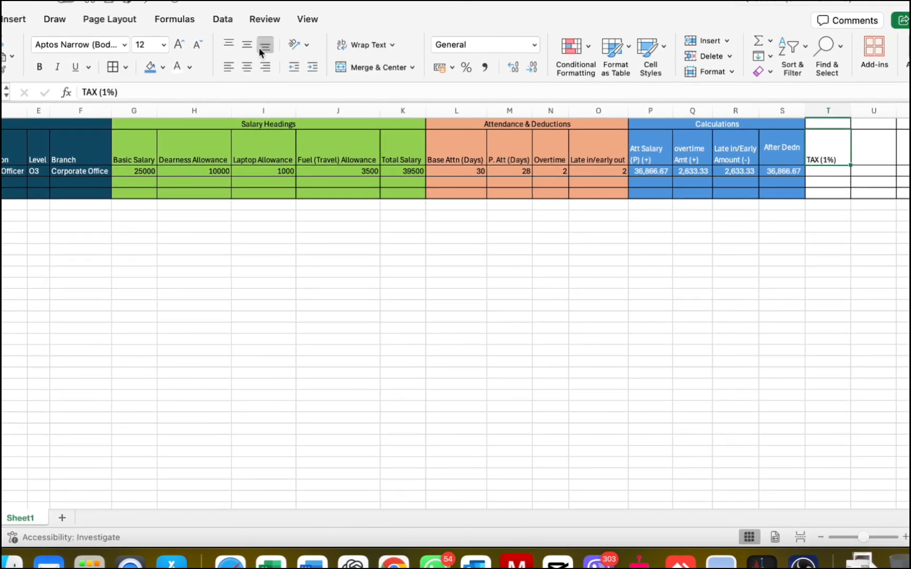
key("Up")
key("shift+Right")
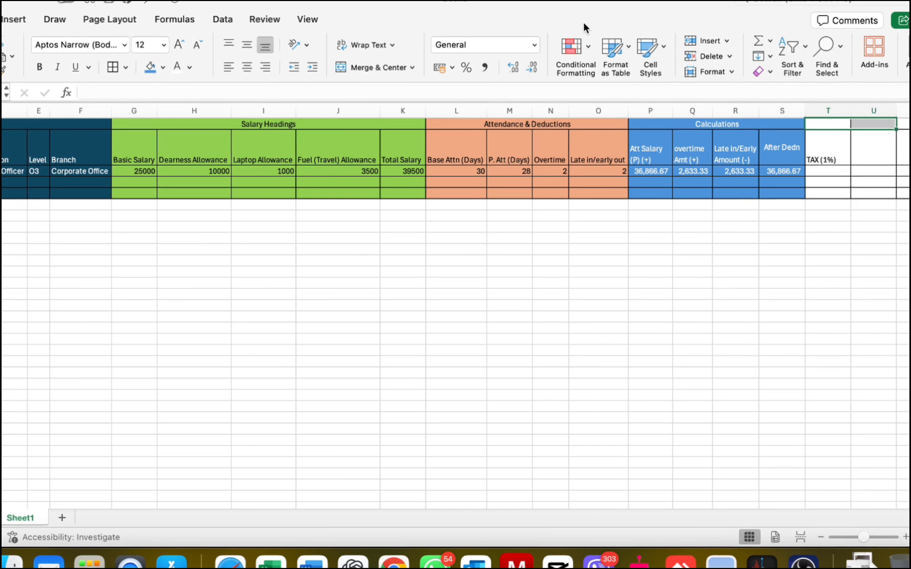
key("Down")
Add the 'Net Salary' heading in U2
key("Right")
type("Ntr")
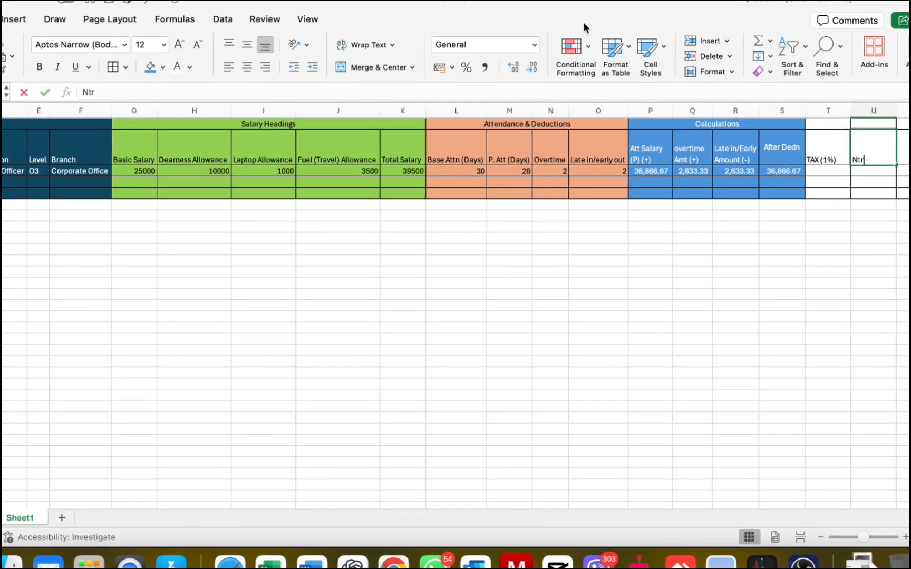
key("BackSpace")
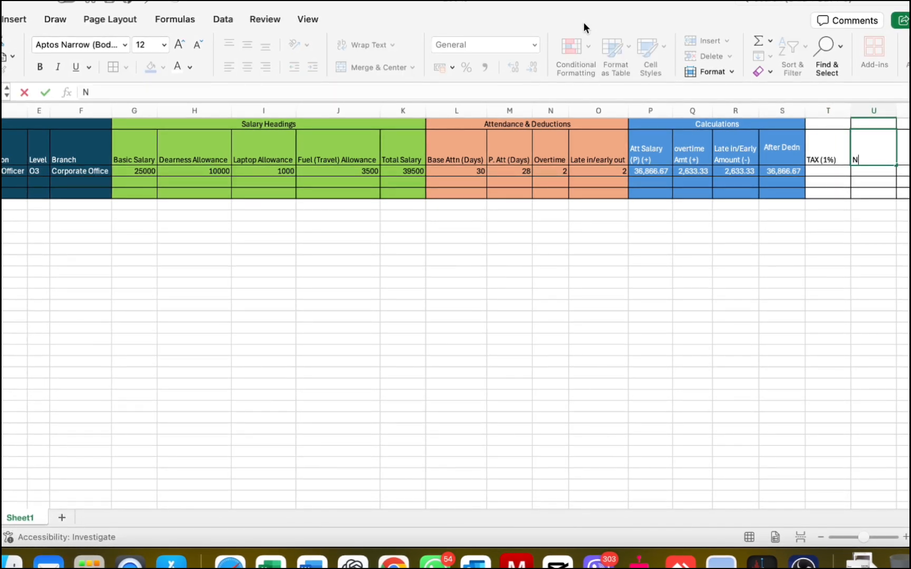
type("Net Salar")
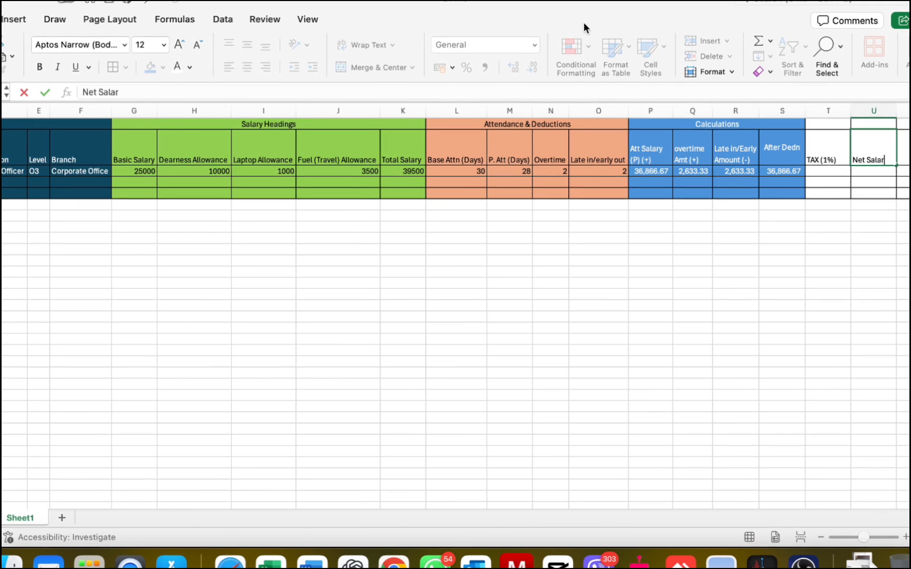
type("y\\")
key("BackSpace")
key("Return")
key("Left")
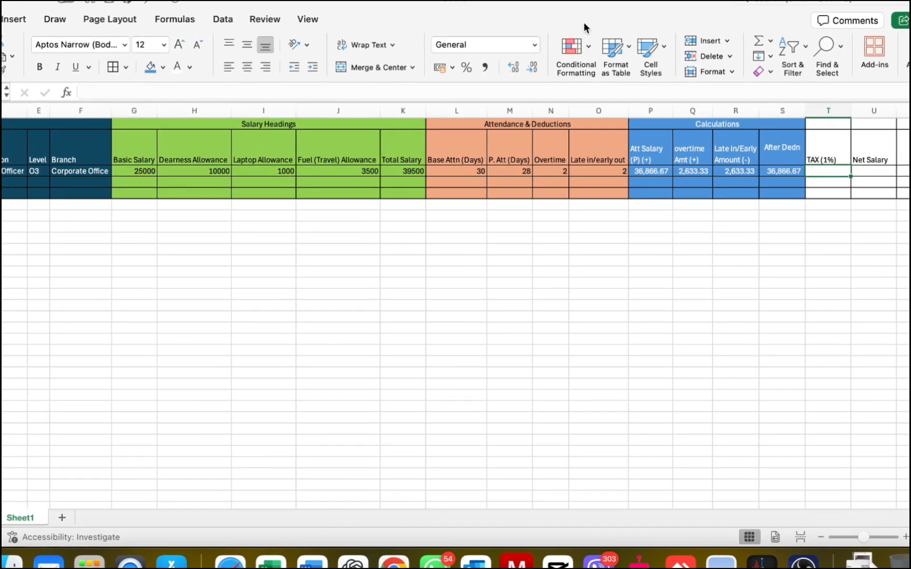
Enter =S3*1% in T3 for tax and =S3-T3 in U3 for net salary
type("=")
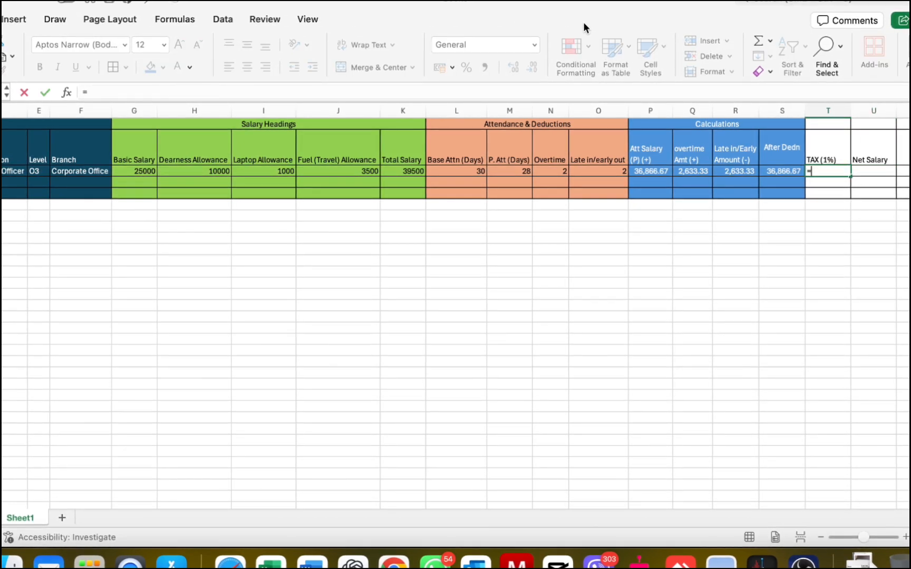
key("Left")
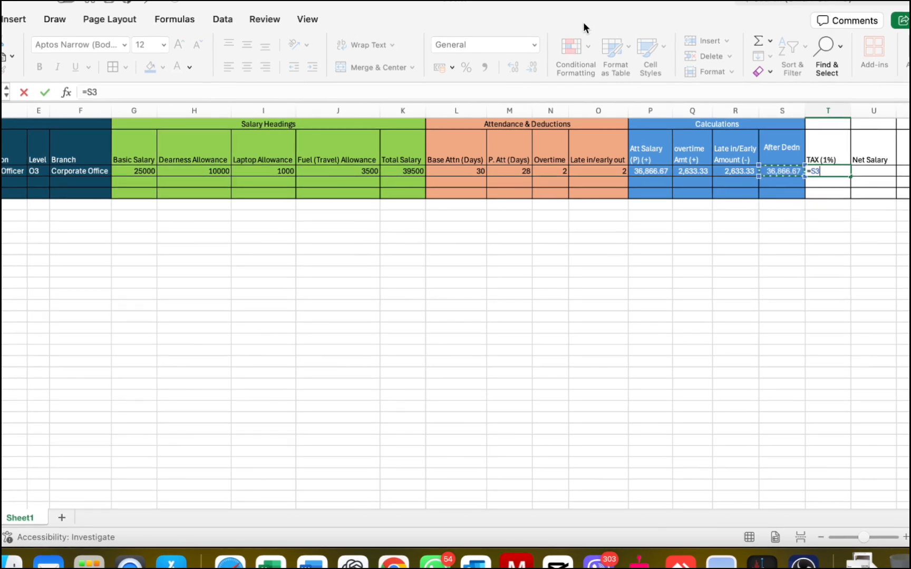
type("*1%")
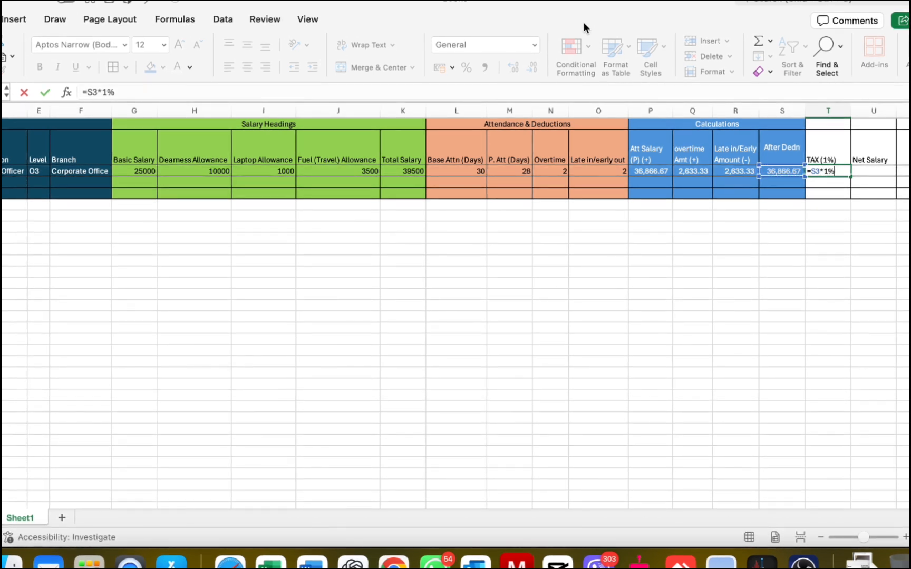
key("Tab")
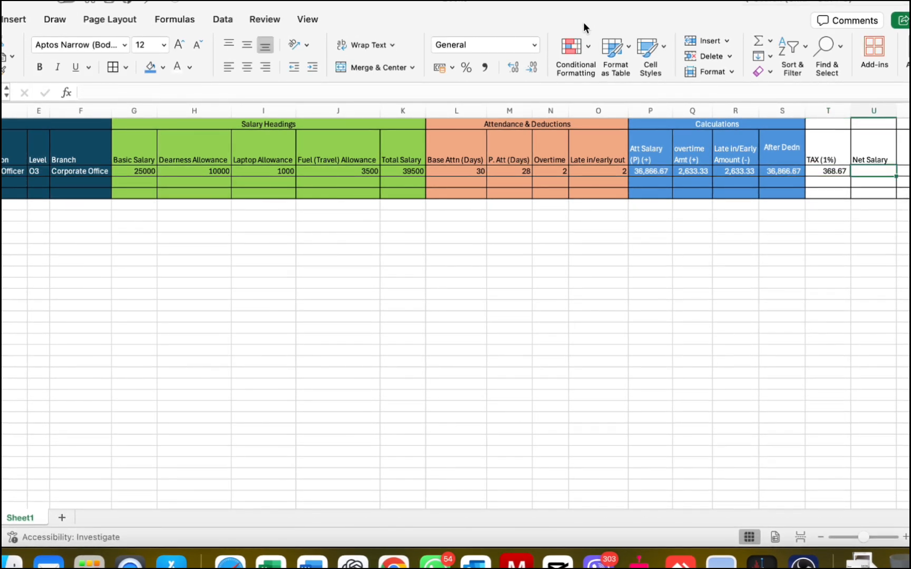
type("=")
key("Left")
key("Left")
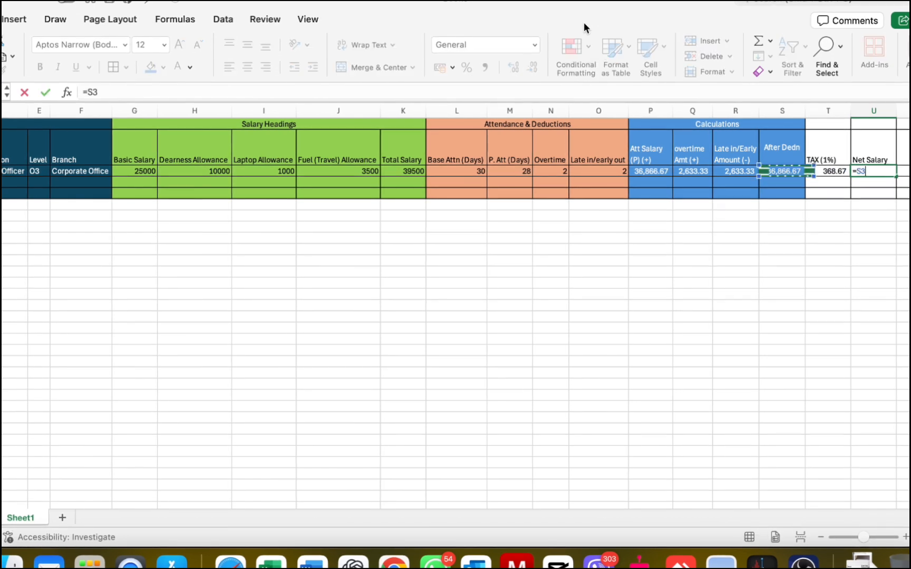
type("-")
key("Left")
key("Return")
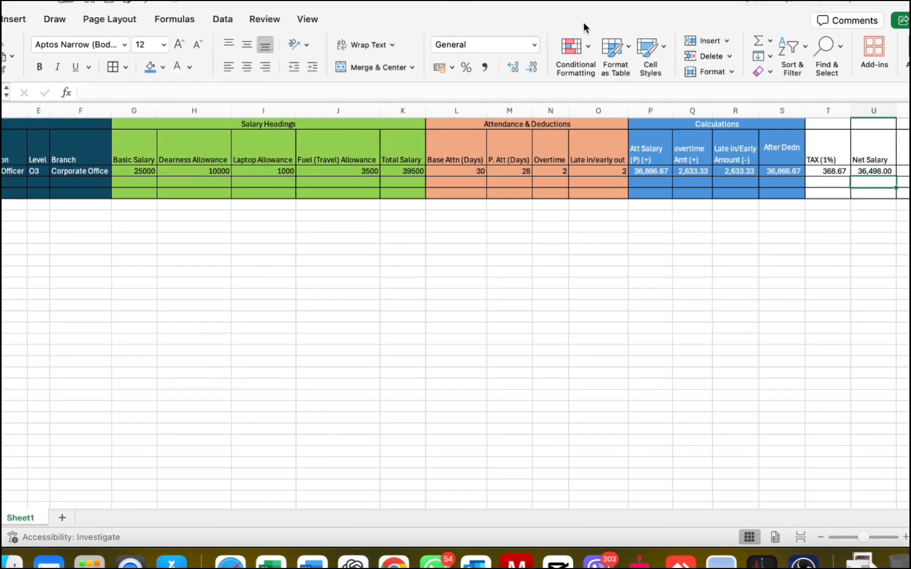
Decrease decimals on T3:U3 so they show 369 and 36,498
key("Left")
key("shift+Right")
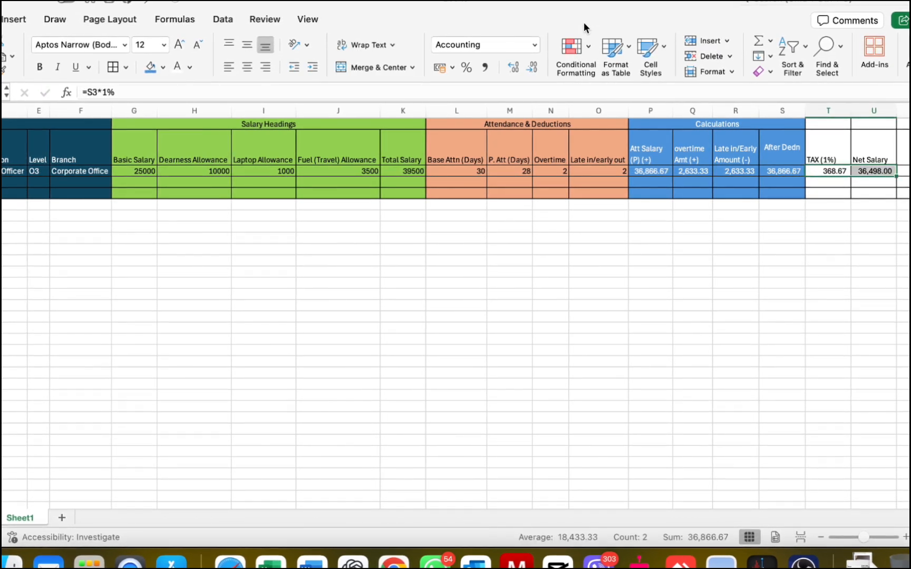
left_click(532, 69)
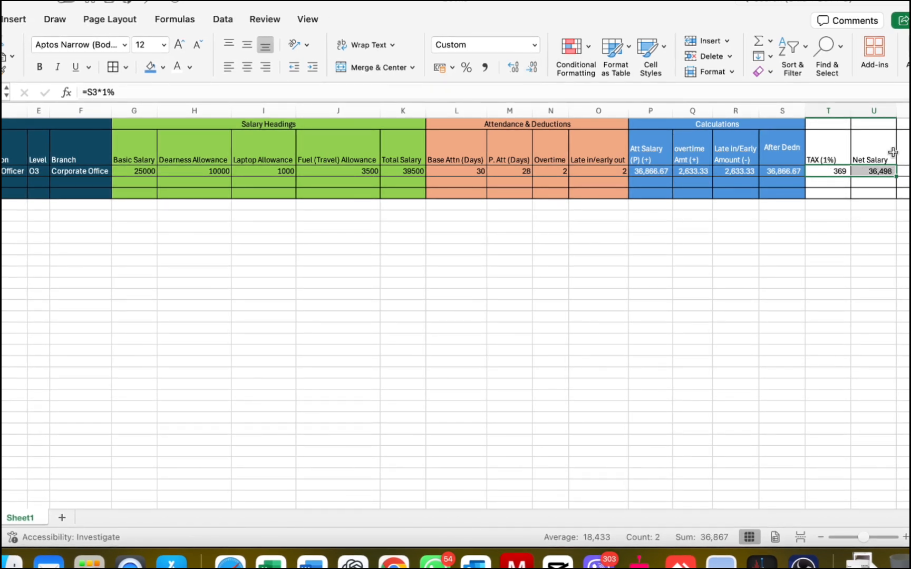
left_click(826, 151)
key("shift+Right")
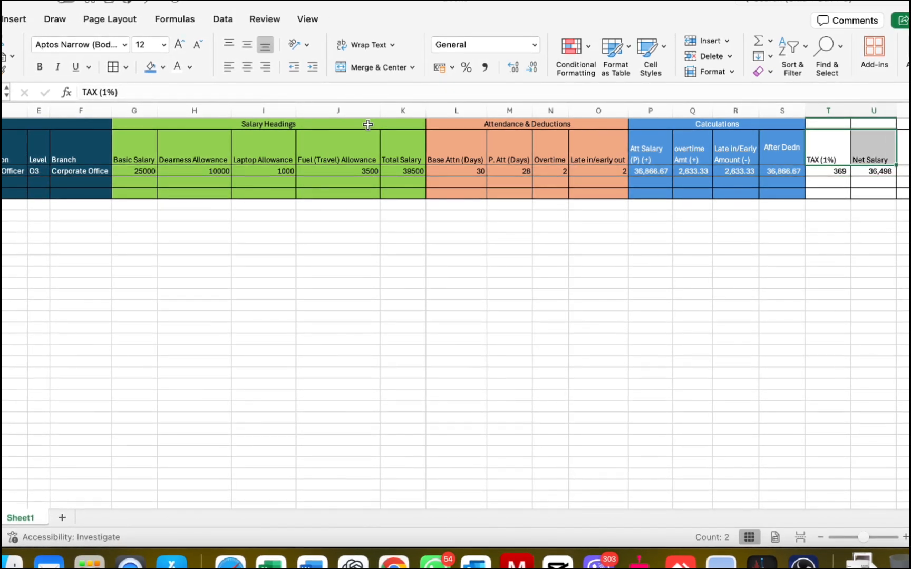
Centre the TAX (1%) and Net Salary headers and re-merge the Calculations title across P1:U1
left_click(247, 68)
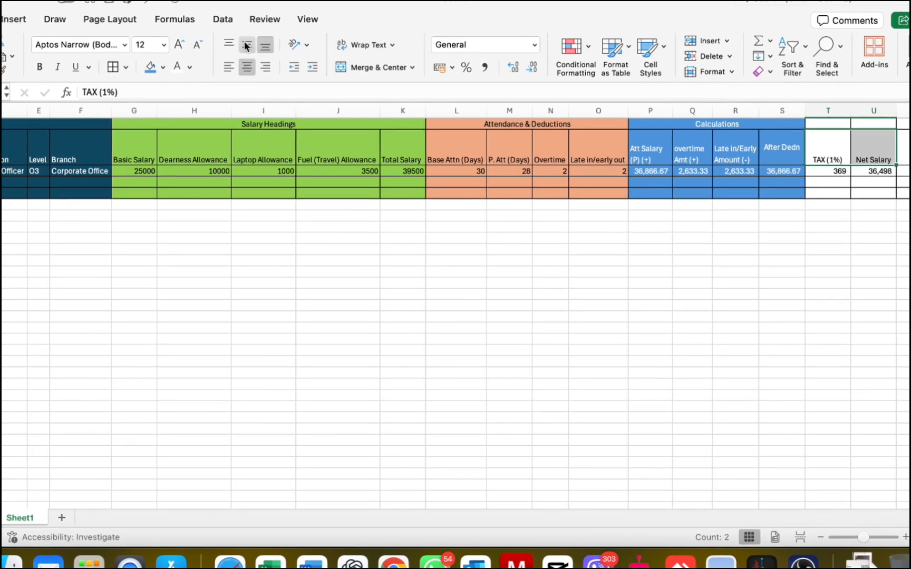
left_click(246, 47)
left_click(162, 67)
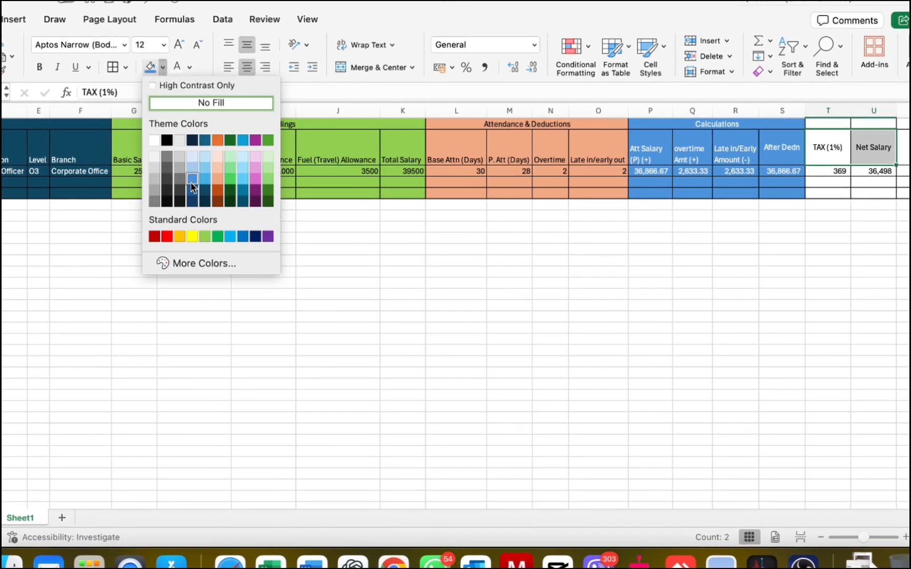
left_click(670, 128)
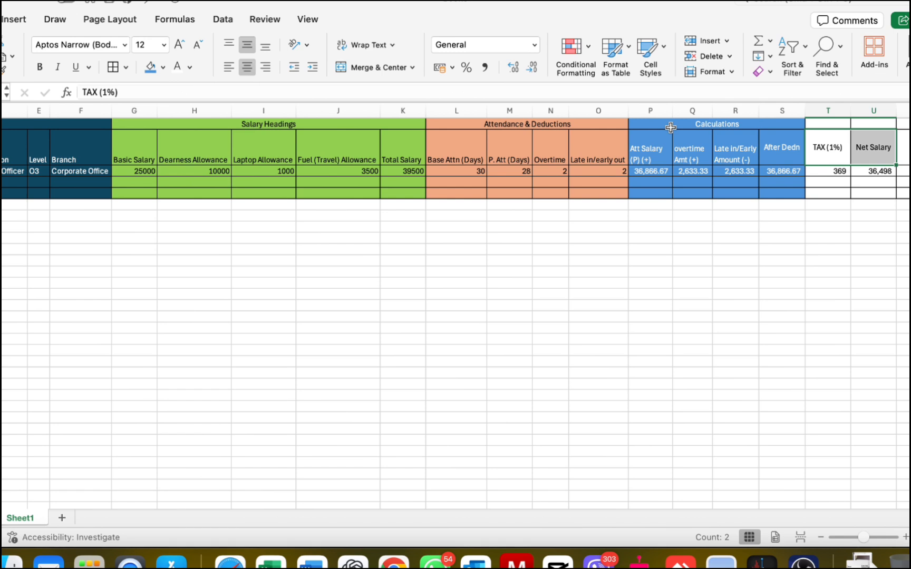
left_click_drag(670, 129, 874, 123)
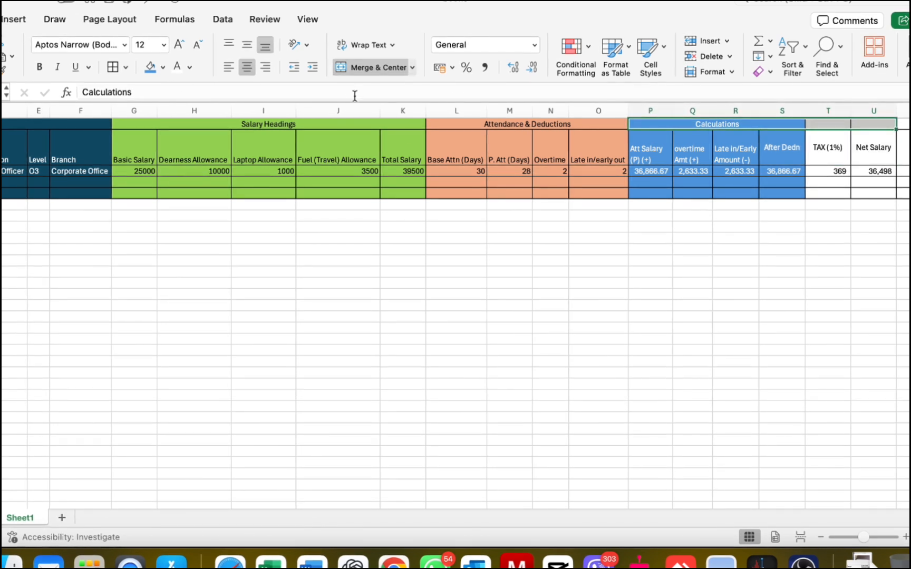
left_click(372, 68)
left_click(372, 67)
Apply the blue fill to the Calculations block P2:U4
left_click(665, 143)
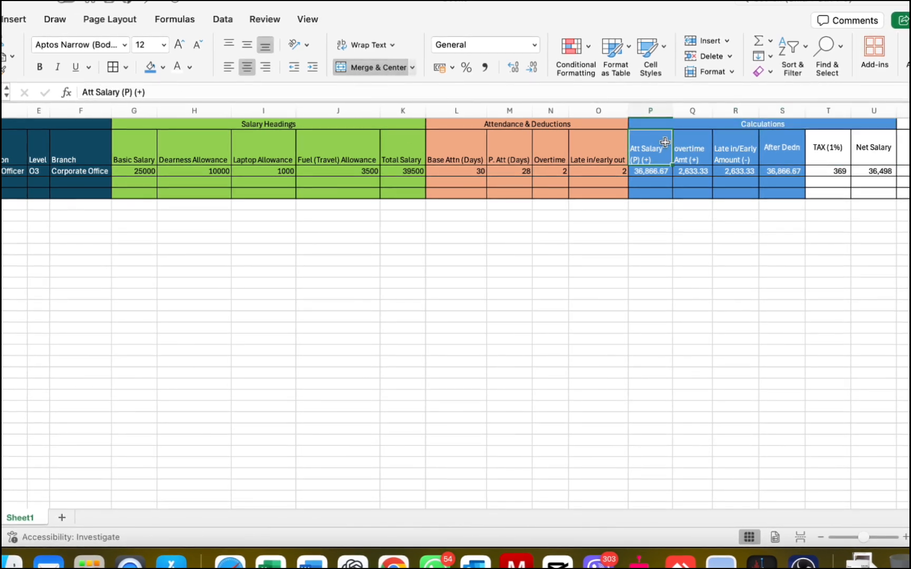
key("shift+Right")
key("shift+Right")
key("shift+Right")
key("shift+Right")
key("shift+Right")
key("shift+Down")
key("shift+Down")
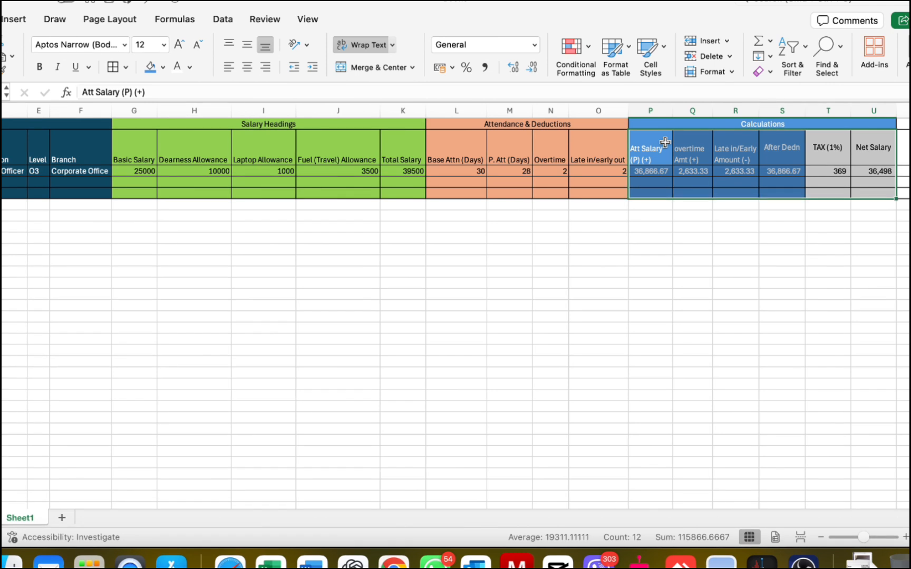
left_click(149, 67)
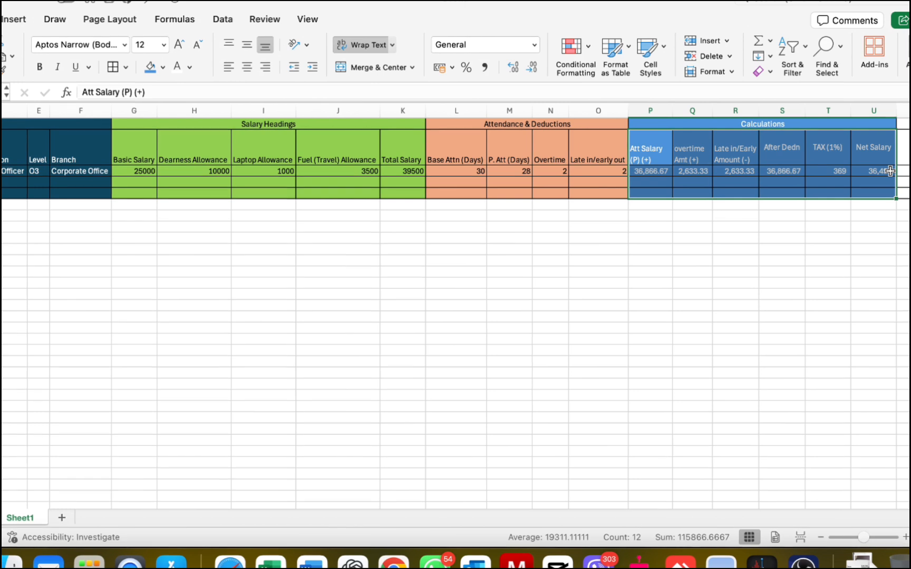
left_click(903, 124)
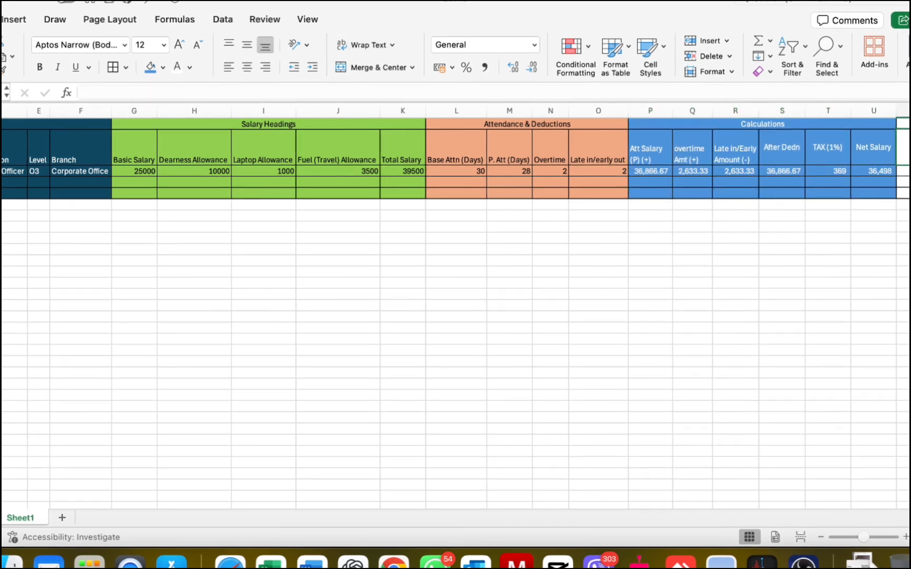
type("r")
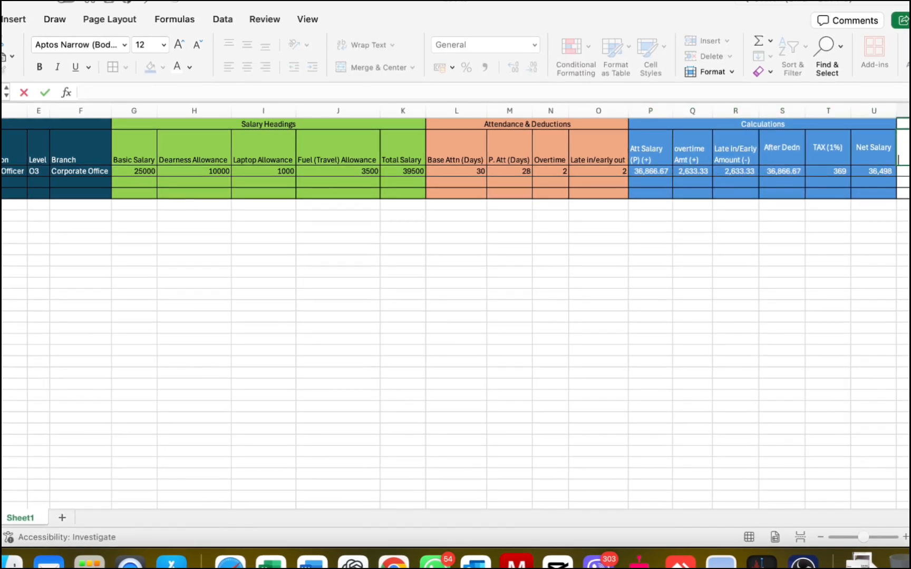
key("super+Left")
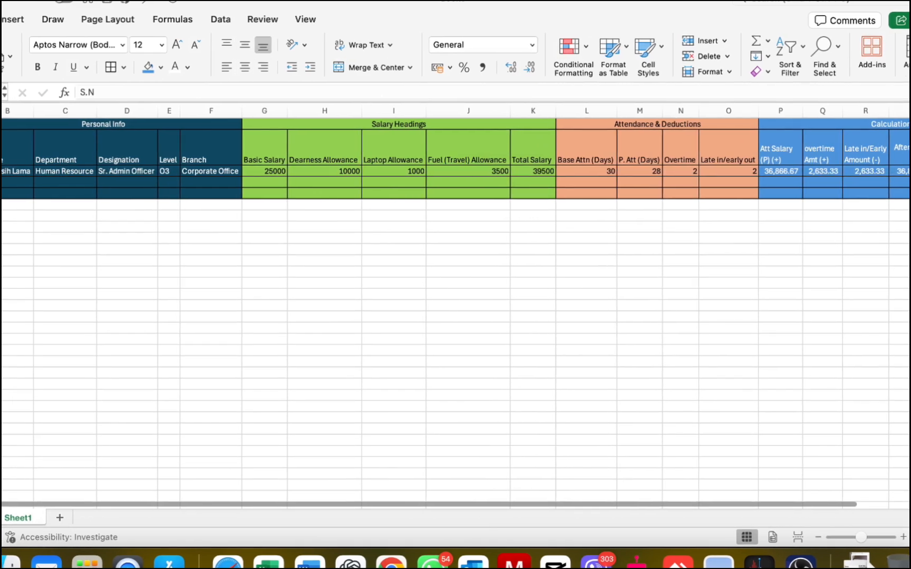
key("Right")
key("Right")
key("Right")
key("Right")
key("Right")
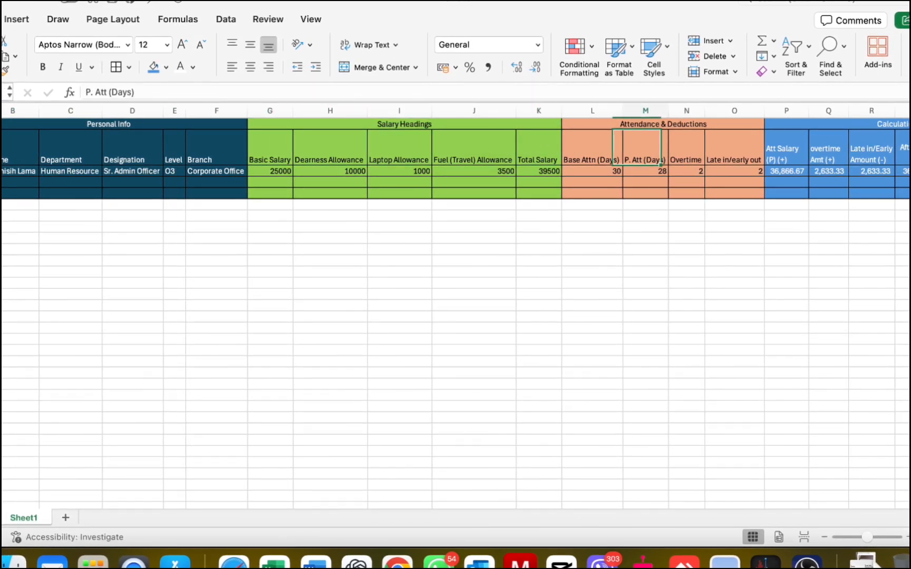
key("Right")
key("Right")
key("Right")
key("Right")
key("Right")
key("Right")
key("Right")
key("Right")
key("Right")
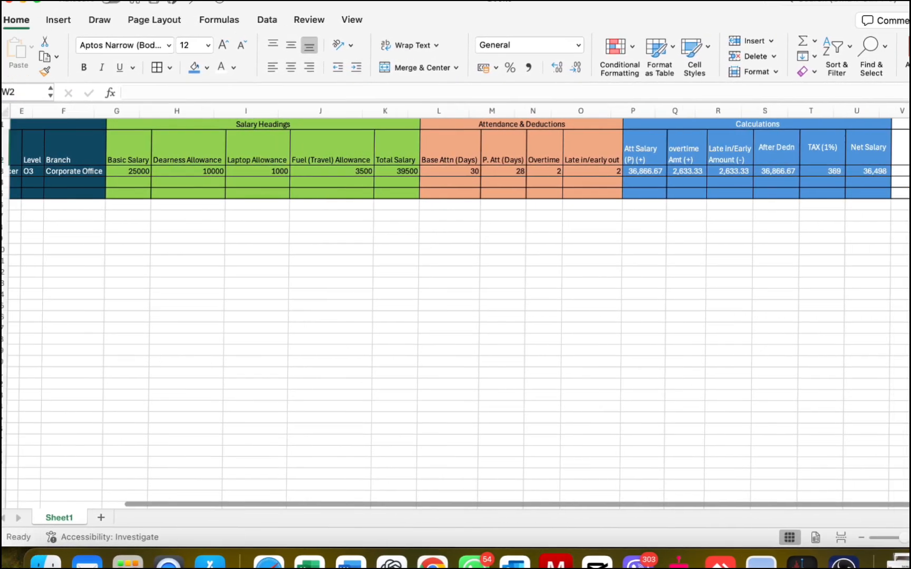
key("Left")
key("Left")
key("super+Left")
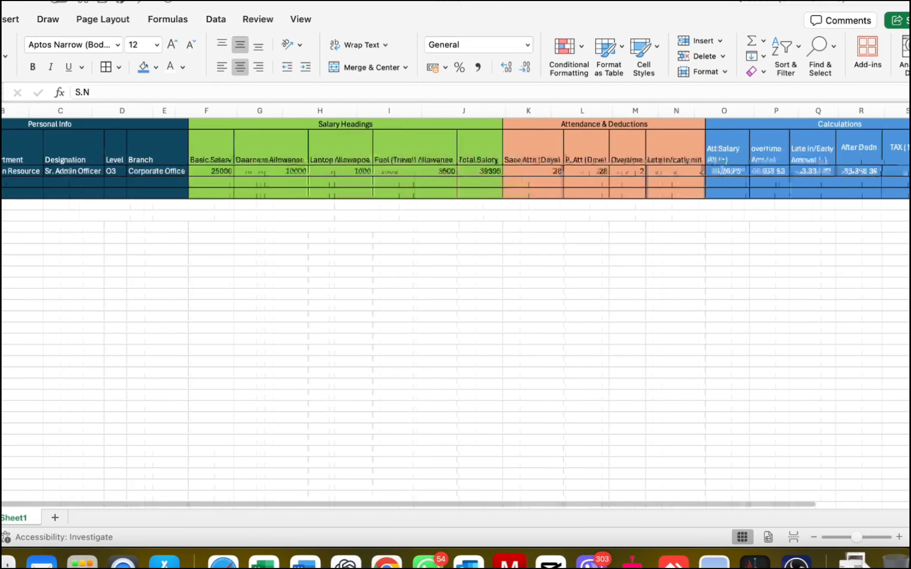
key("super+Right")
key("super+Right")
key("super+Left")
key("super+Left")
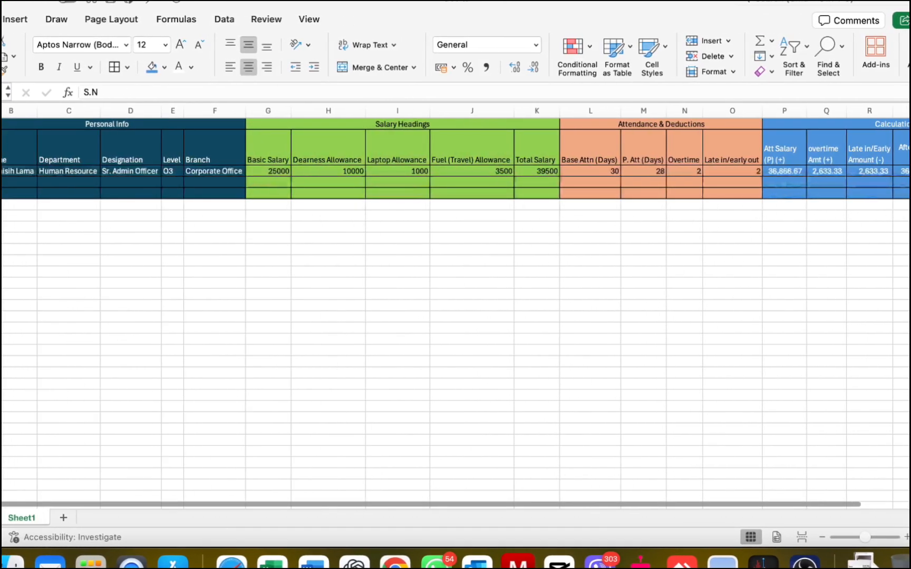
key("Right")
key("Right")
key("Right")
key("Right")
key("Right")
key("Right")
key("Right")
key("Right")
key("Right")
key("Right")
key("Right")
key("Right")
key("Right")
key("Right")
key("Right")
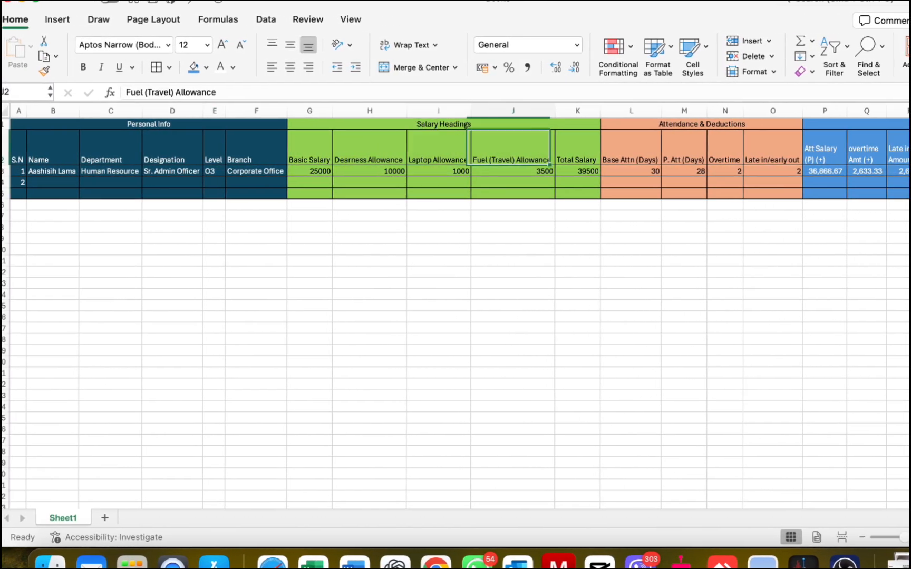
key("Right")
key("Right")
key("Right")
key("Right")
key("Right")
key("Right")
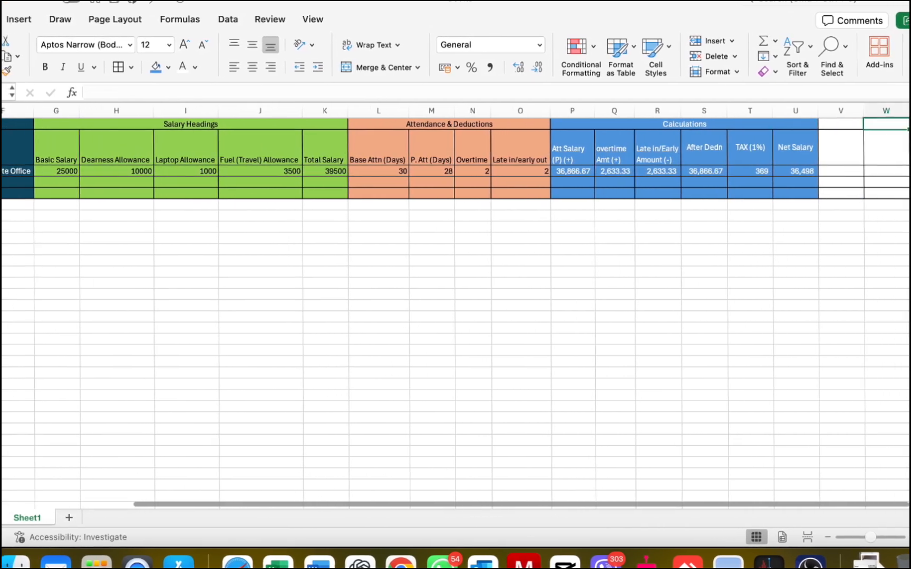
Enter a 'Month' heading in V1 with 01/04/2025 below it, displayed as Apr-25
type("Month")
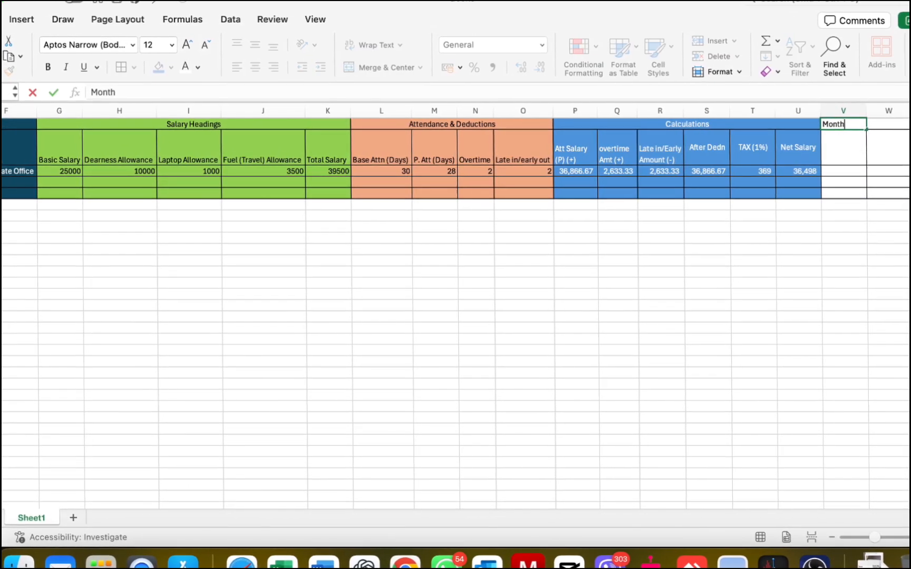
key("Return")
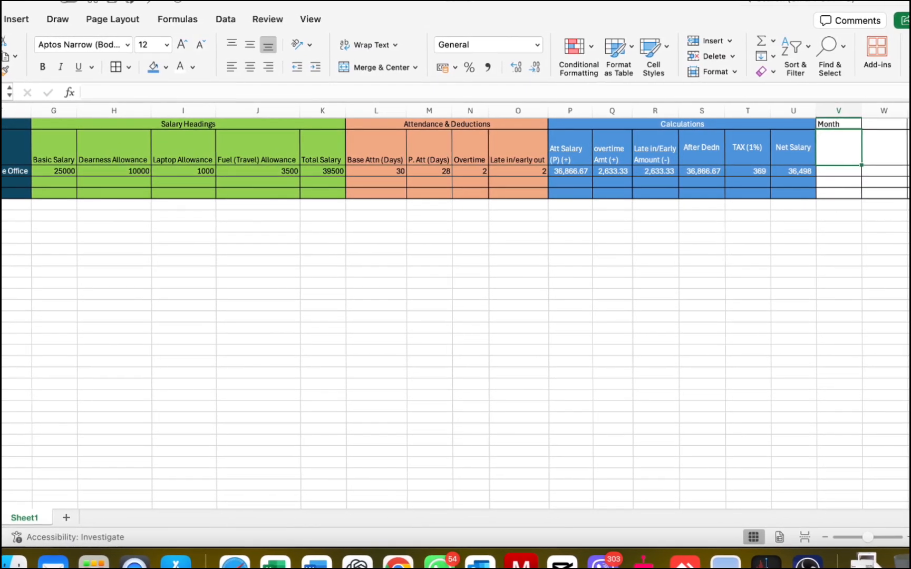
type("Ar")
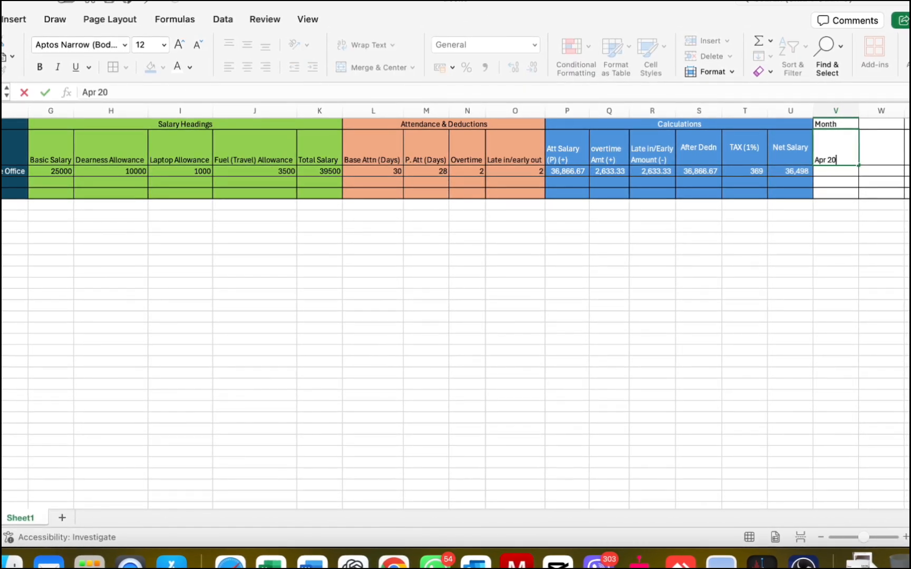
key("Up")
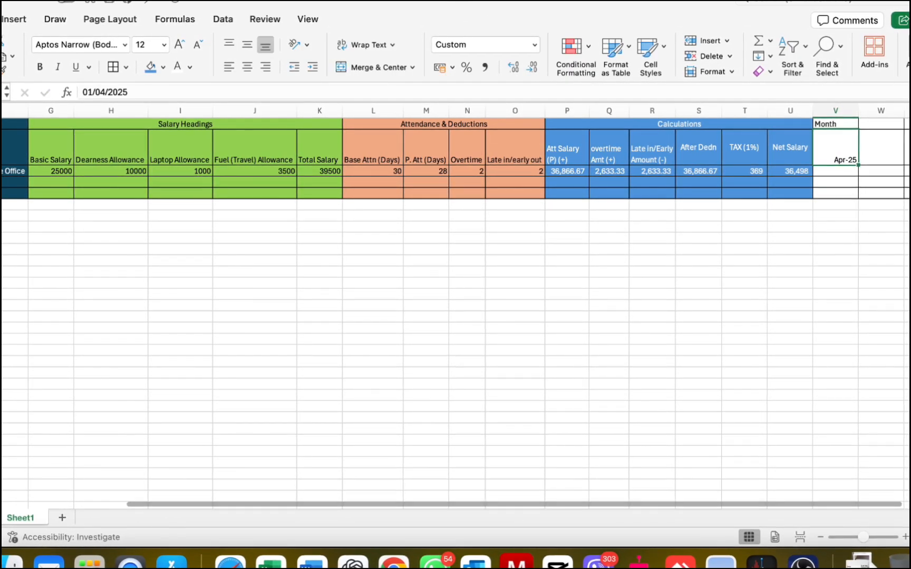
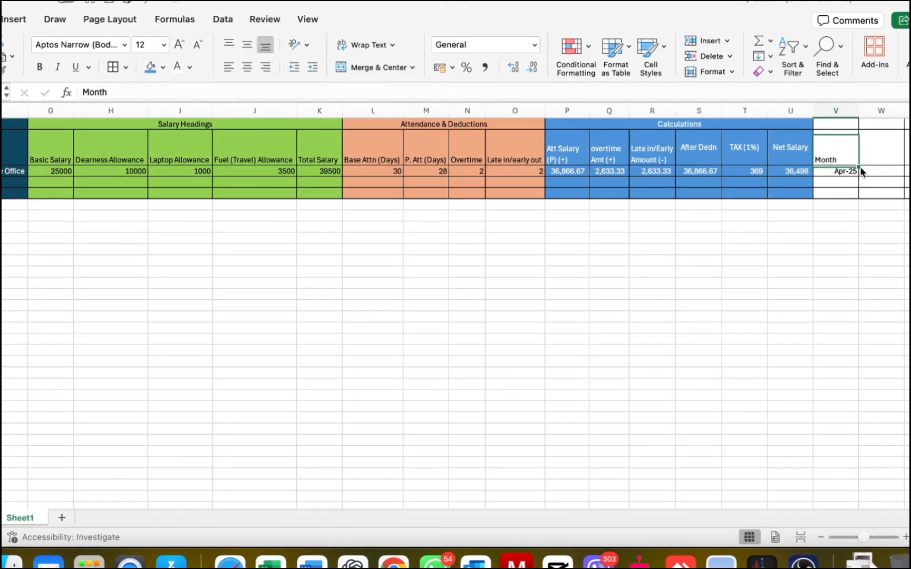
Merge and middle-align Month over V1:V2, and add a merged, centred 'Remarks' header in W1:W2
left_click(366, 66)
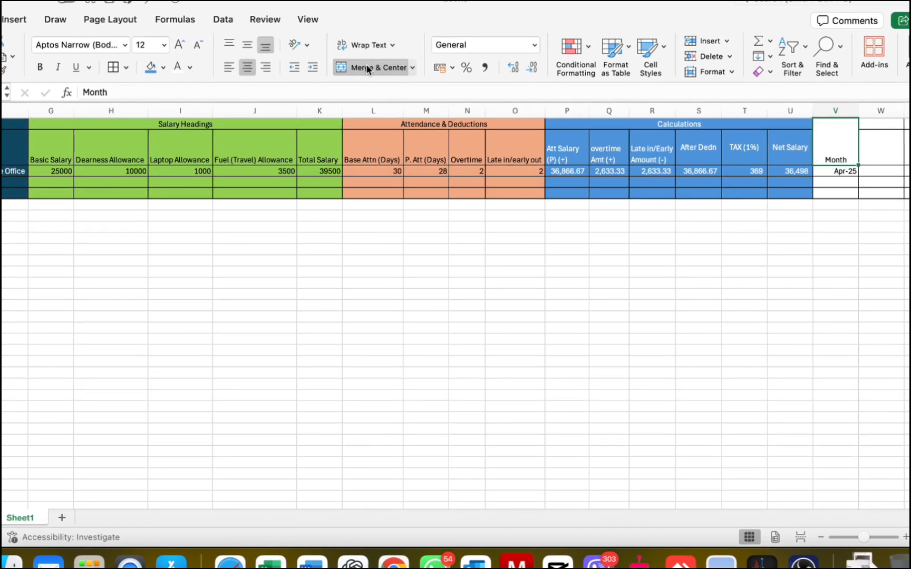
left_click(246, 46)
key("shift+Down")
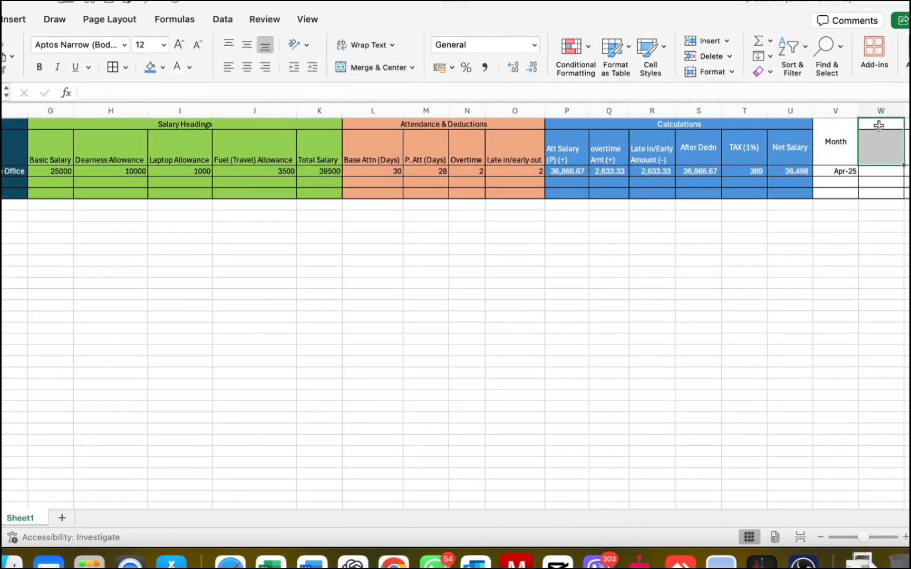
left_click(246, 67)
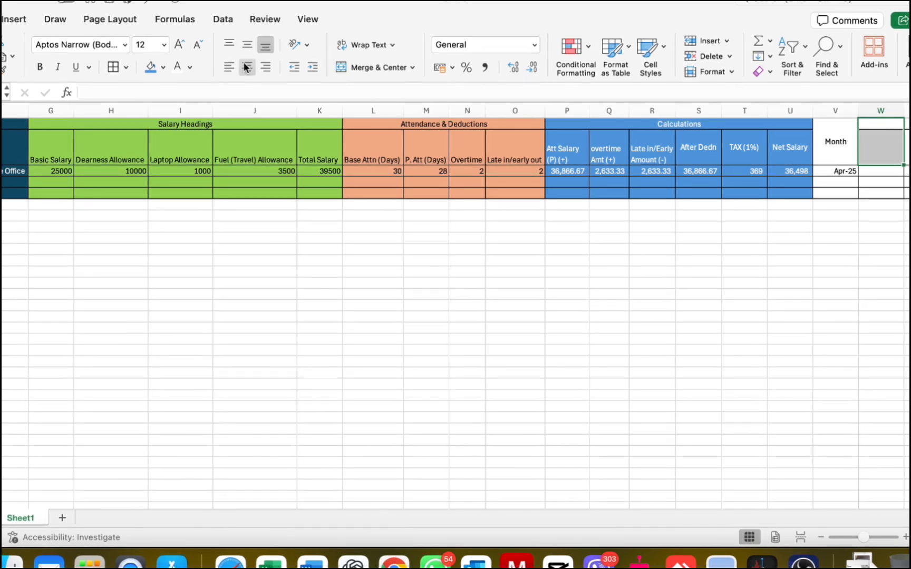
left_click(378, 67)
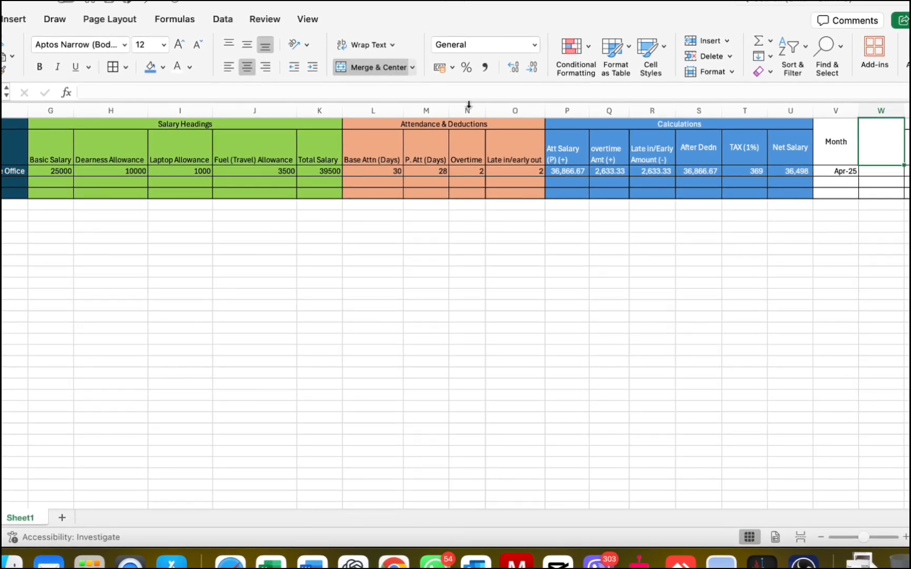
left_click(428, 91)
type("Remarks")
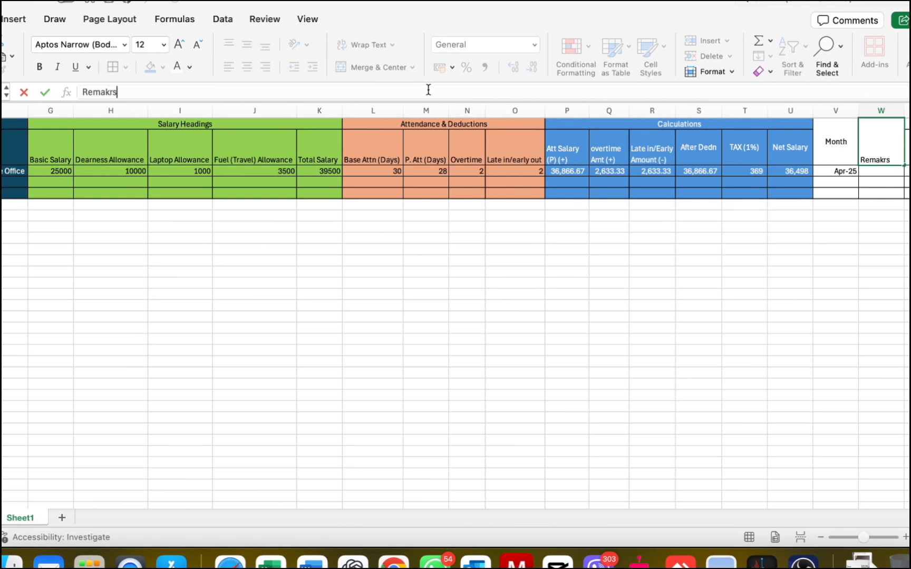
key("Return")
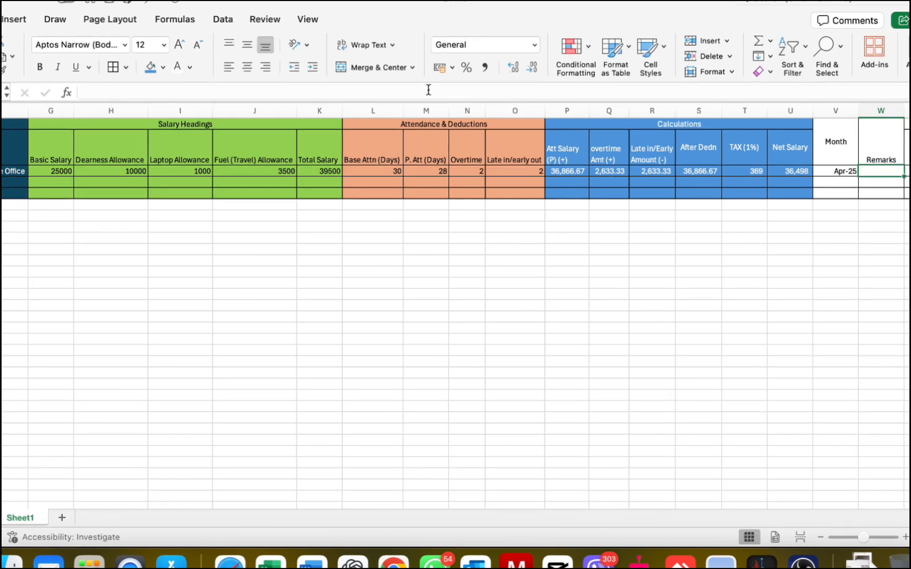
left_click(247, 45)
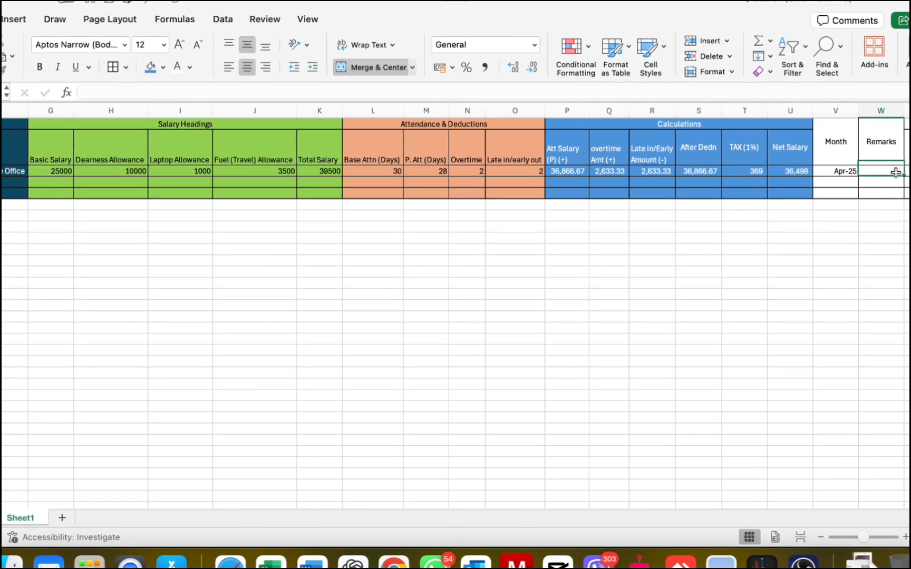
key("super+Left")
key("super+Left")
Enter the second employee's name in B4 and copy row 3's department-through-branch details into row 4
key("Right")
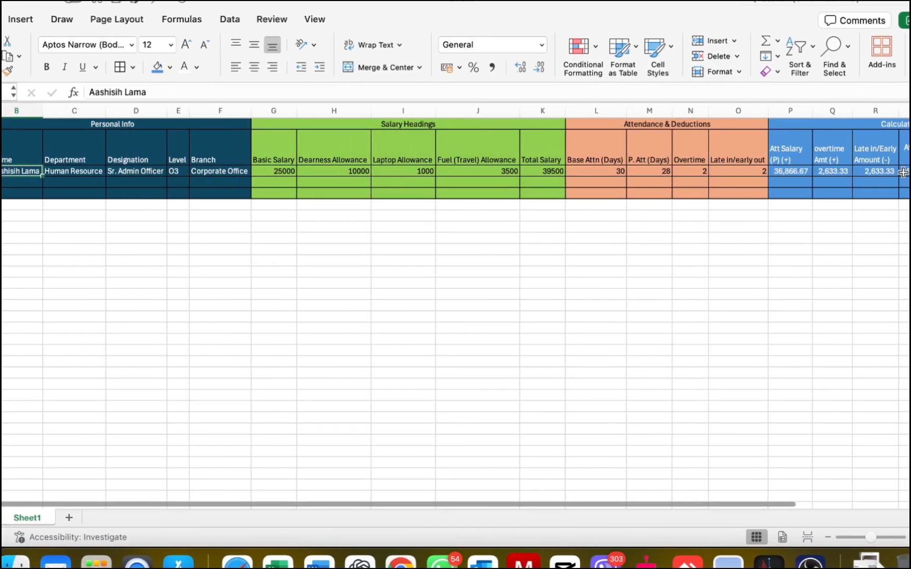
key("Return")
type("J")
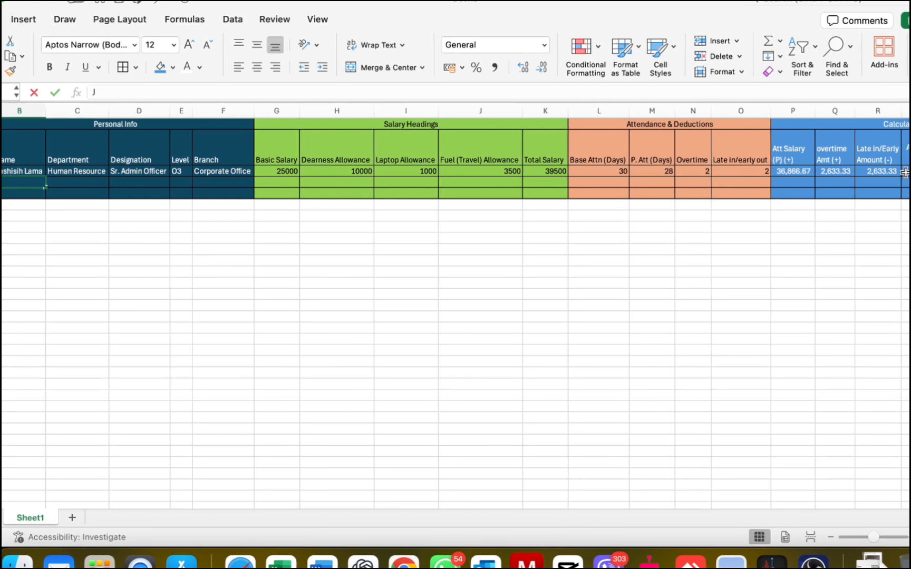
type("ohn Doe")
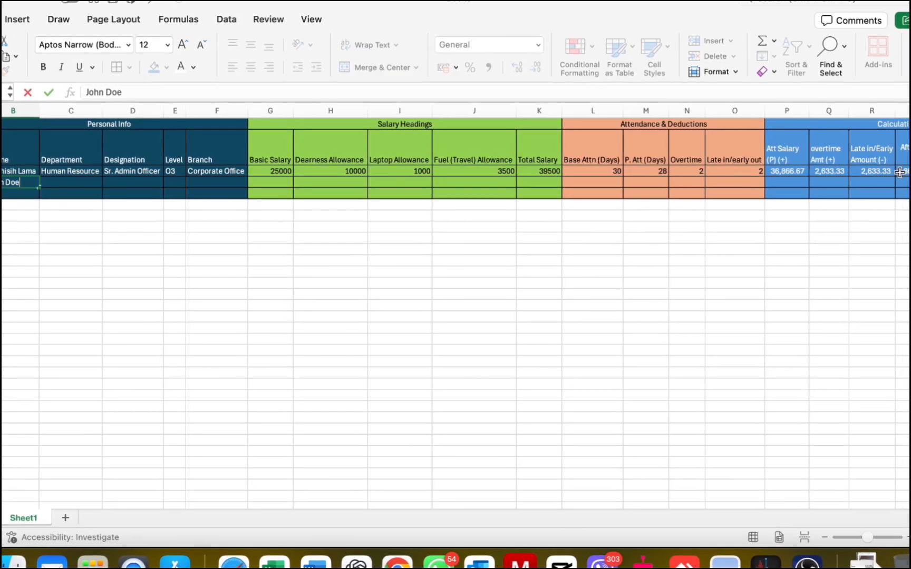
key("Up")
key("Right")
key("shift+Right")
key("shift+Right")
key("shift+Right")
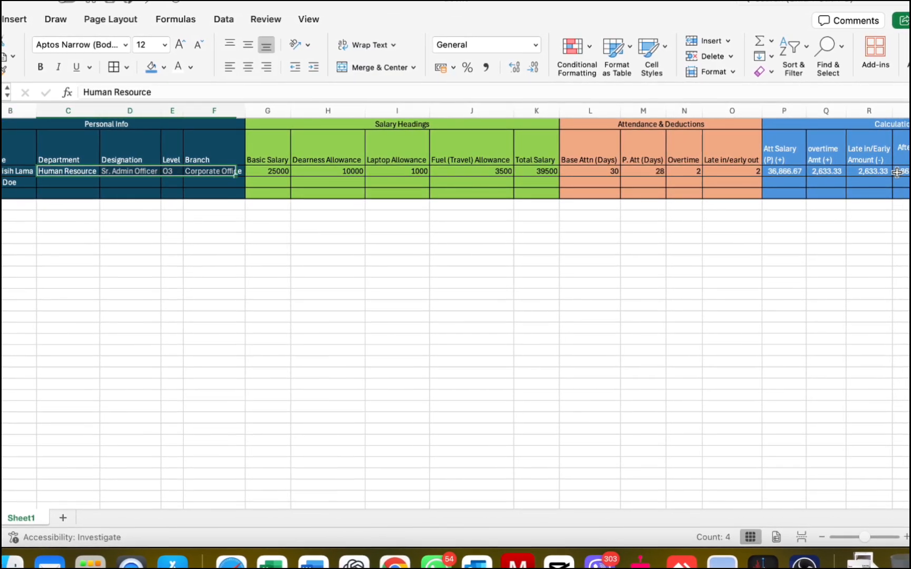
key("super+c")
key("Down")
key("super+v")
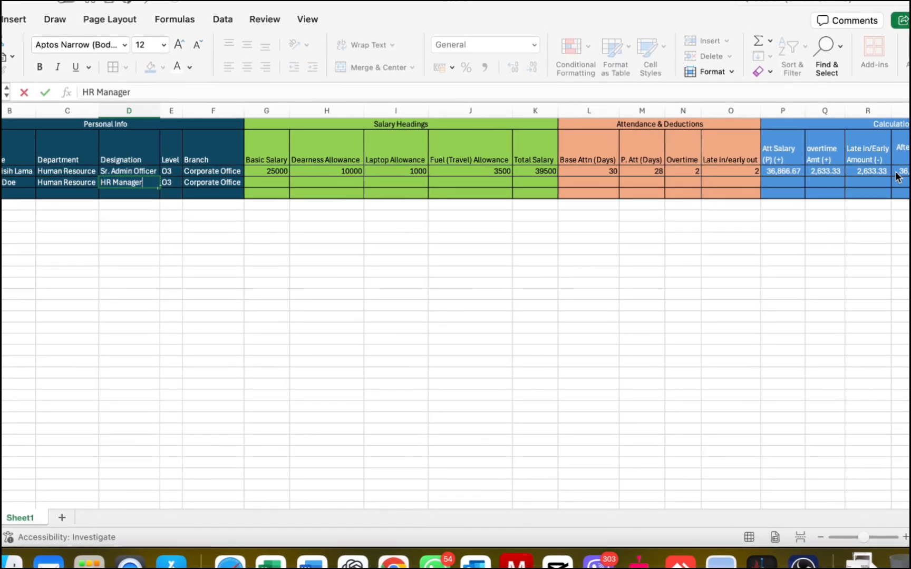
Make the designation HR Manager and enter salaries 35000, 25000, 2000 and 3500 in G4:J4
key("Tab")
key("Tab")
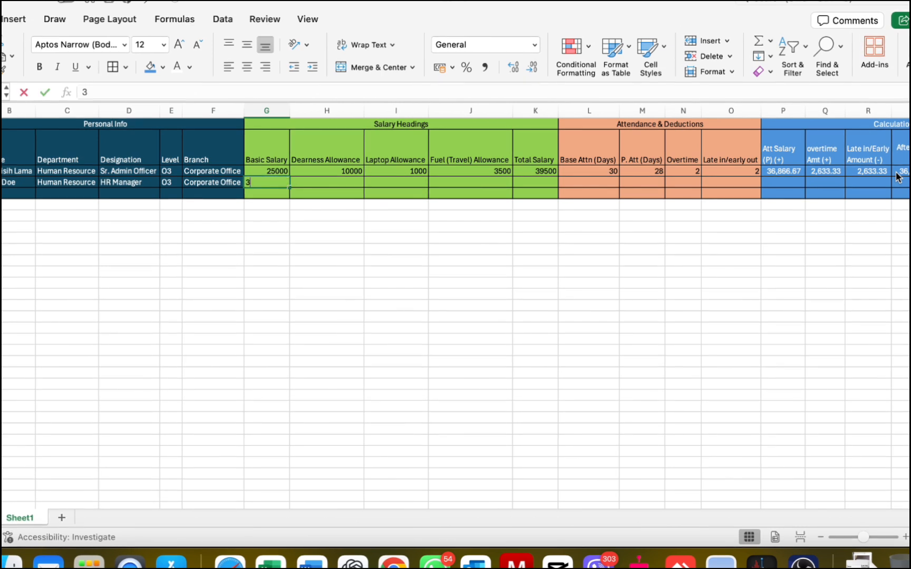
type("35000")
key("Tab")
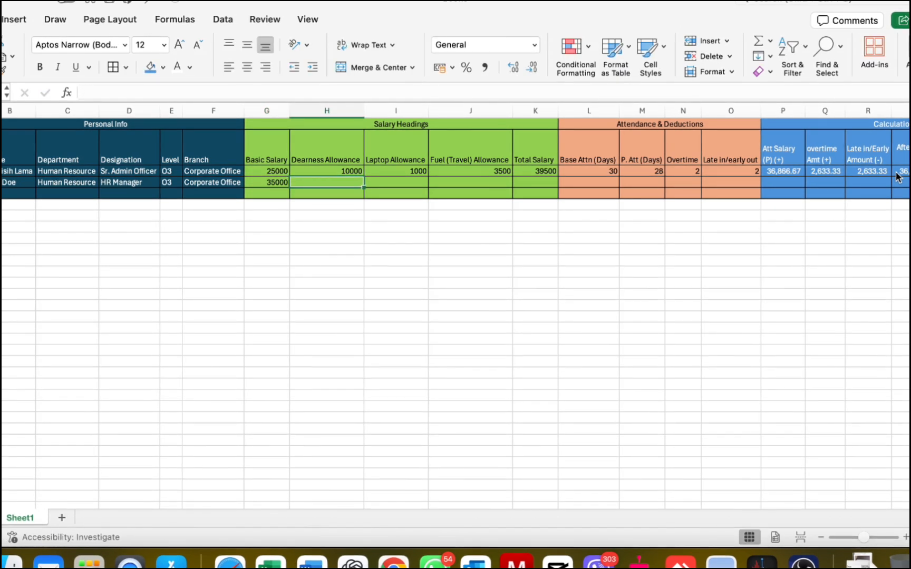
key("Tab")
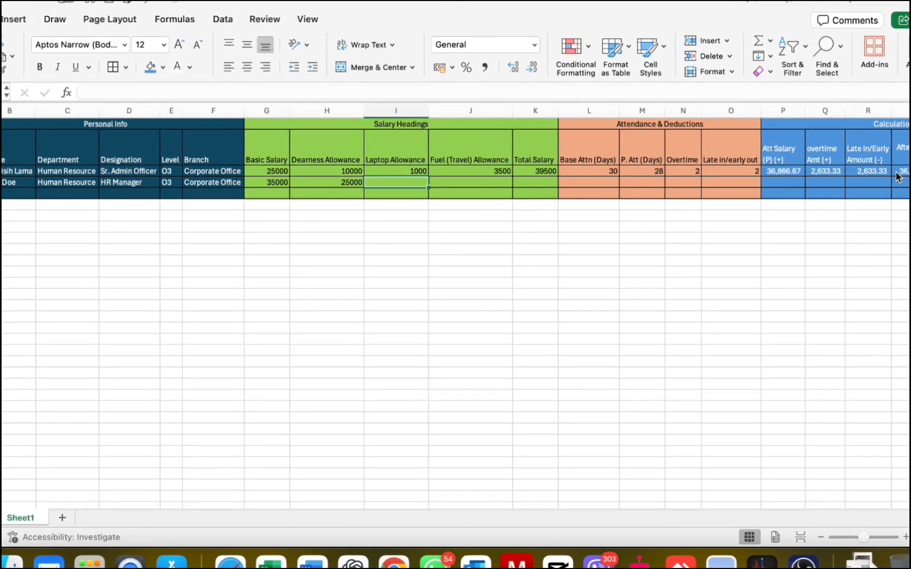
type("200")
key("Tab")
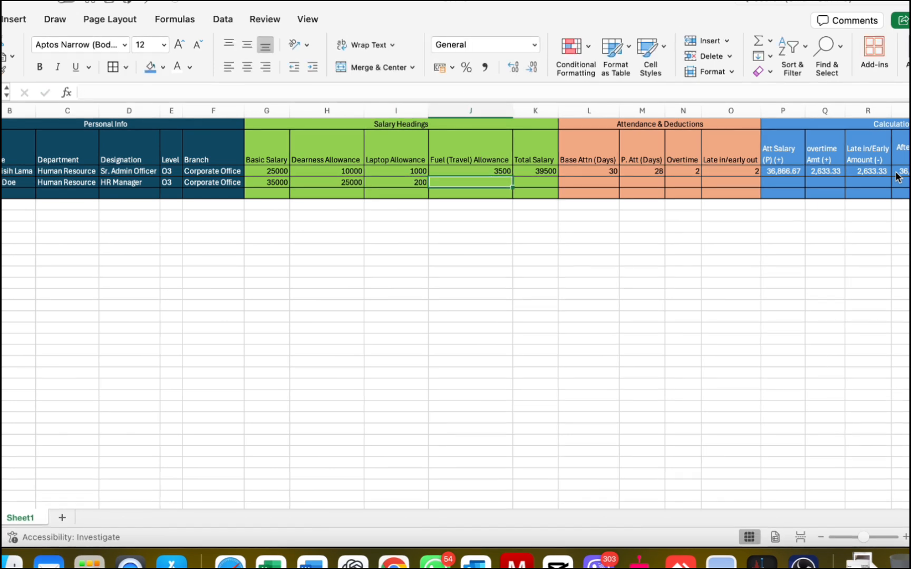
key("shift+Tab")
type("2")
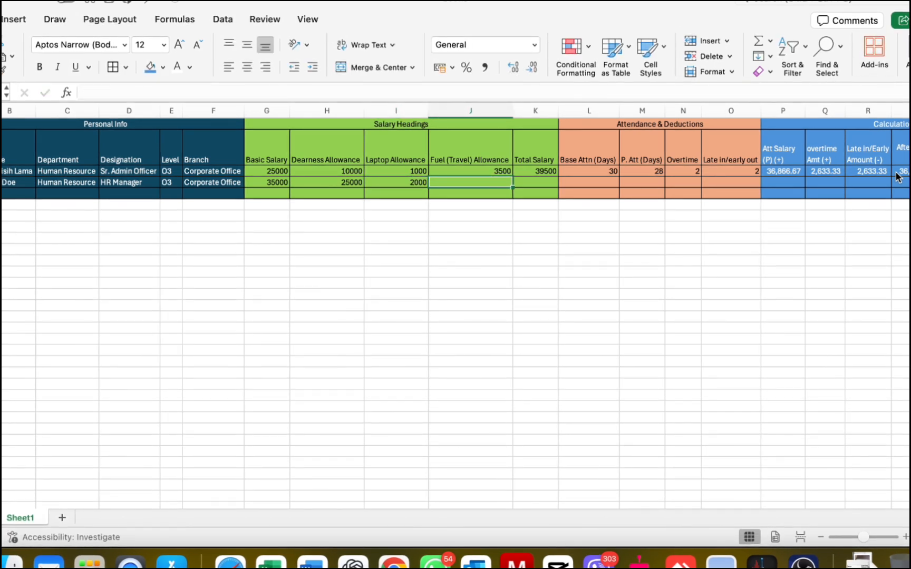
type("500")
key("Tab")
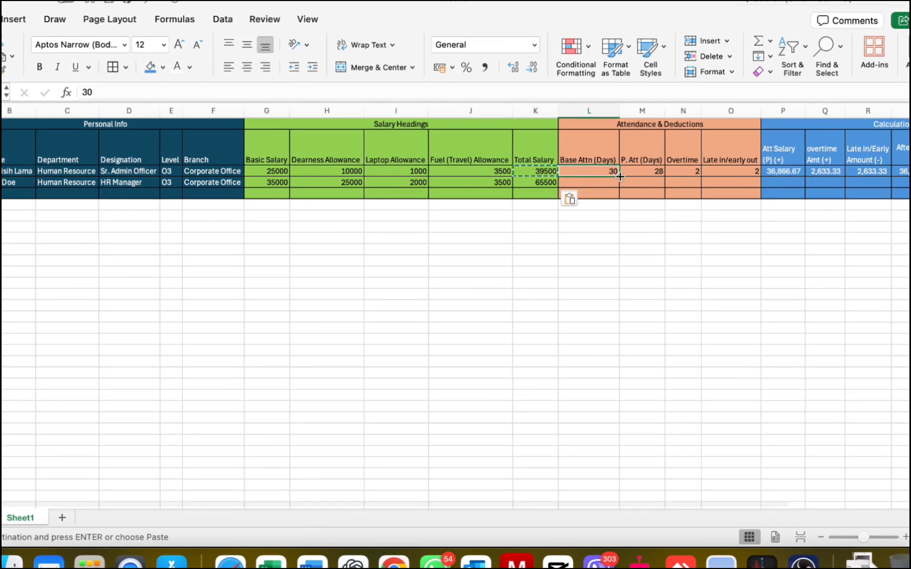
Fill the 30 base days down to L5 and copy the P3:U3 calculation formulas to rows 4–5
left_click_drag(619, 199, 618, 196)
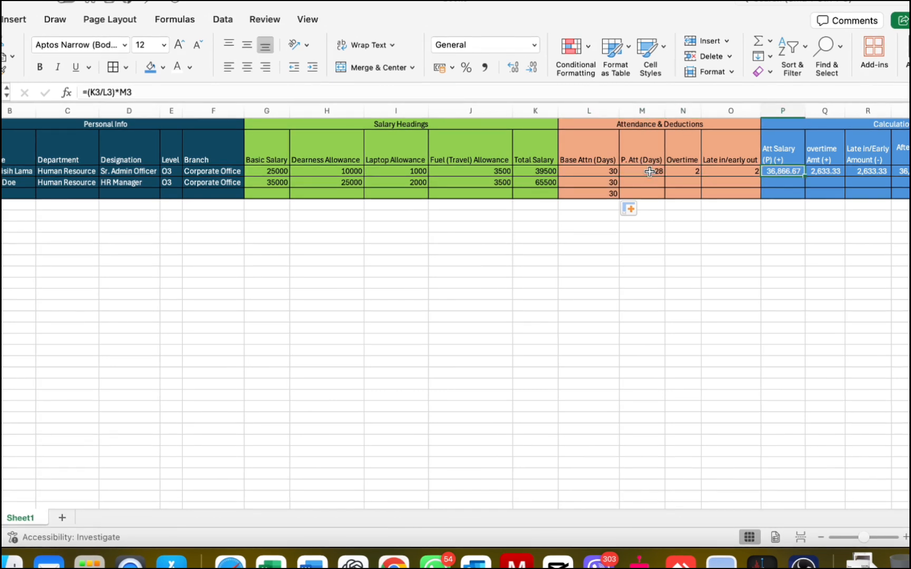
key("shift+Right")
key("shift+Right")
key("shift+Right")
key("shift+Right")
scroll(659, 172, "right", 3)
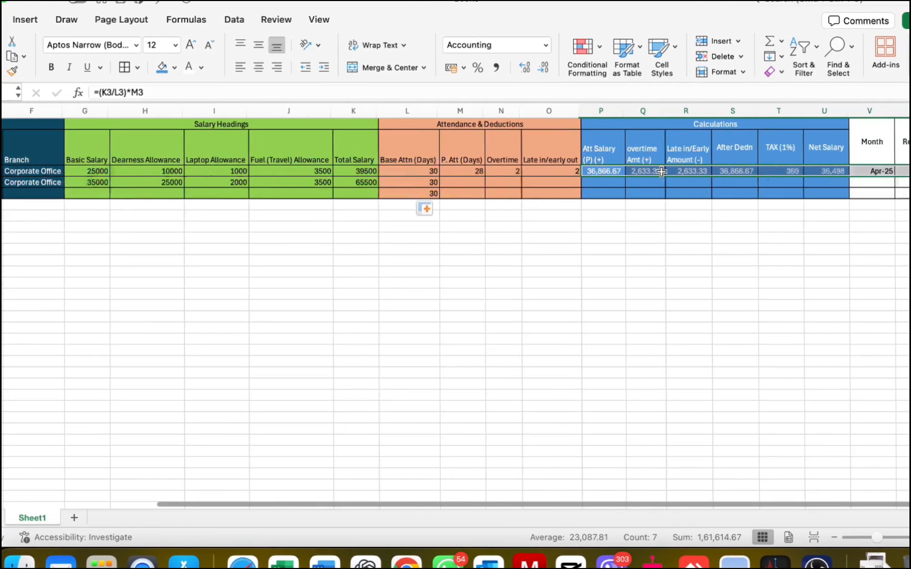
key("shift+Left")
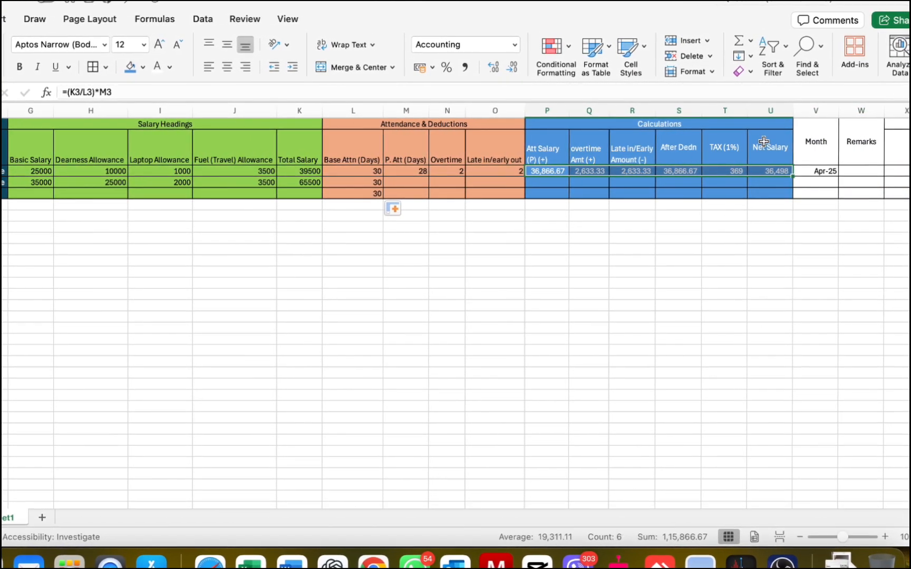
left_click_drag(799, 174, 798, 196)
left_click(420, 182)
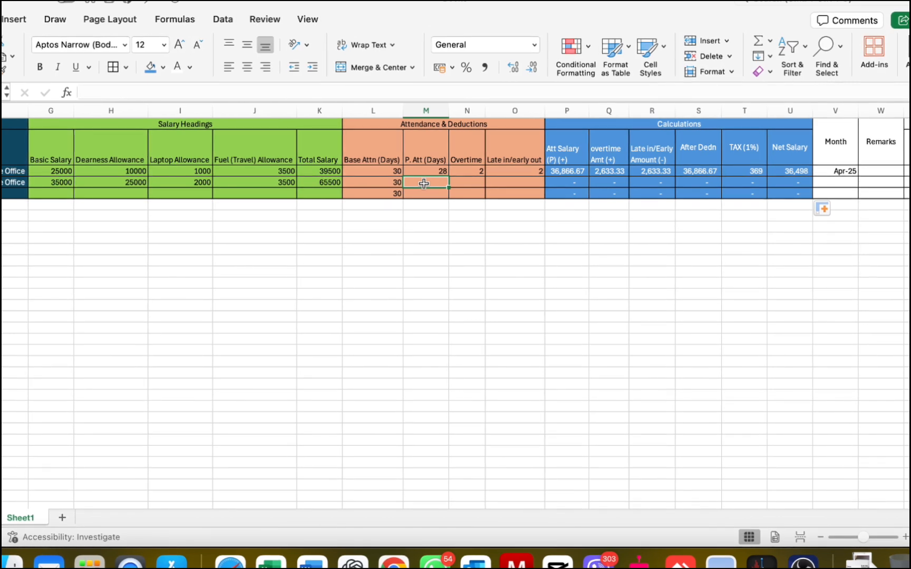
scroll(423, 183, "left", 5)
left_click_drag(273, 111, 323, 111)
Freeze panes at column G so Personal Info stays visible, then check it by moving across
left_click(274, 19)
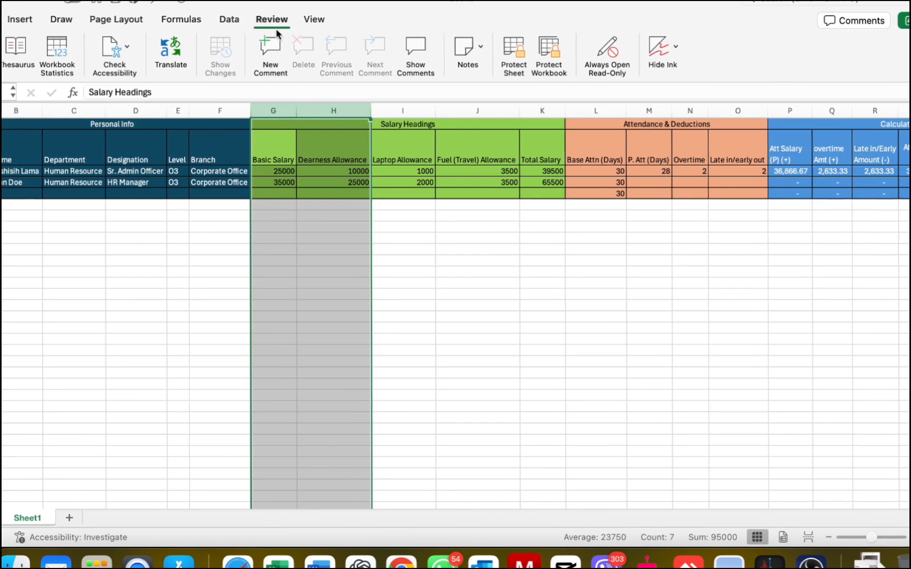
left_click(314, 22)
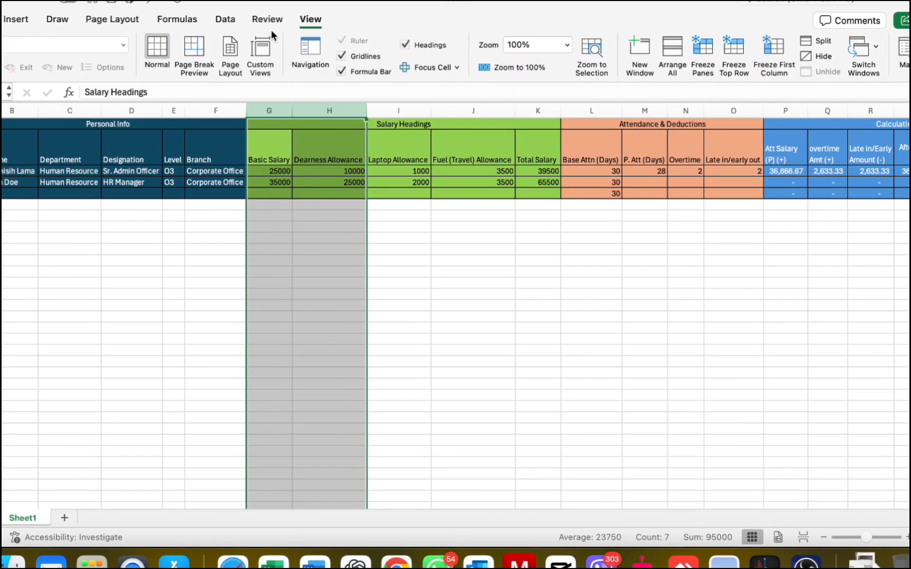
left_click(707, 60)
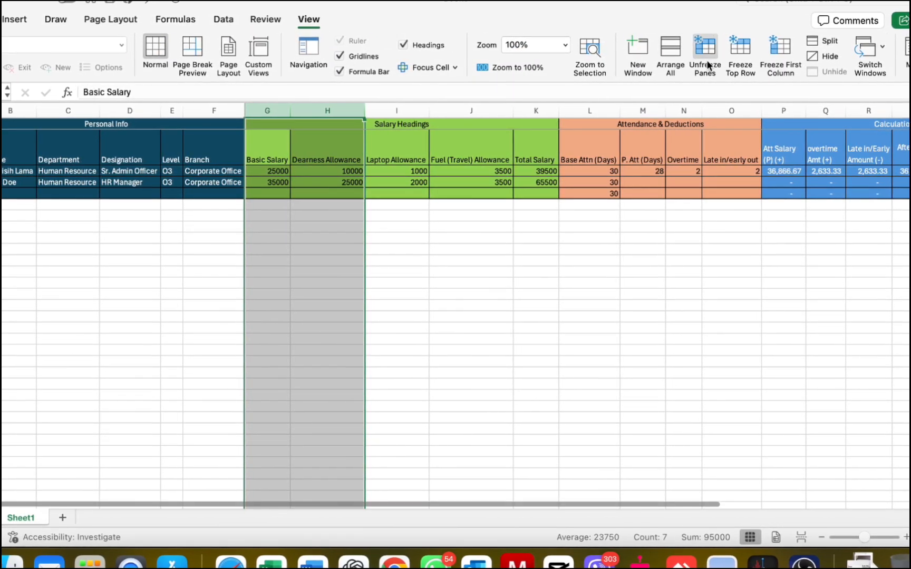
left_click(470, 138)
key("Right")
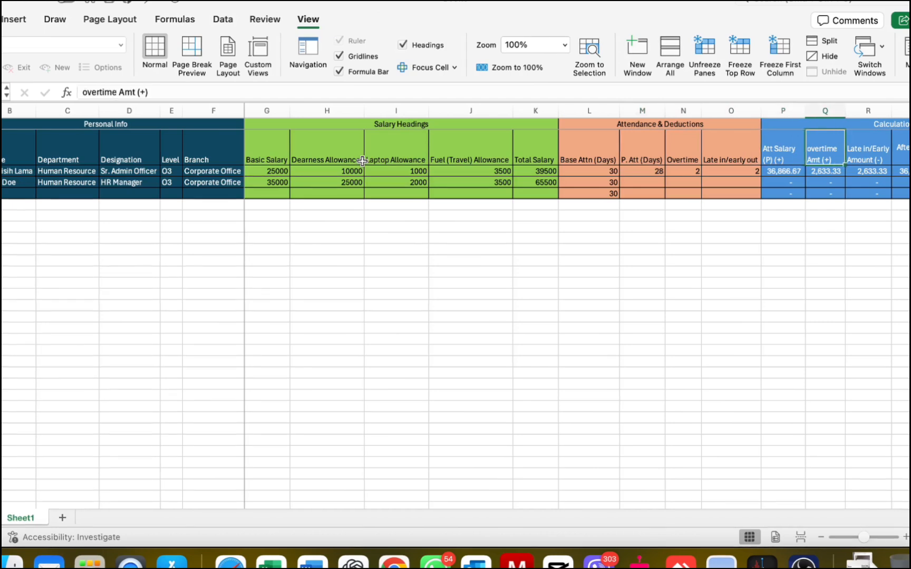
key("Right")
key("Right")
key("Right")
key("Right")
key("Right")
key("Right")
key("Right")
key("Right")
key("Right")
key("Right")
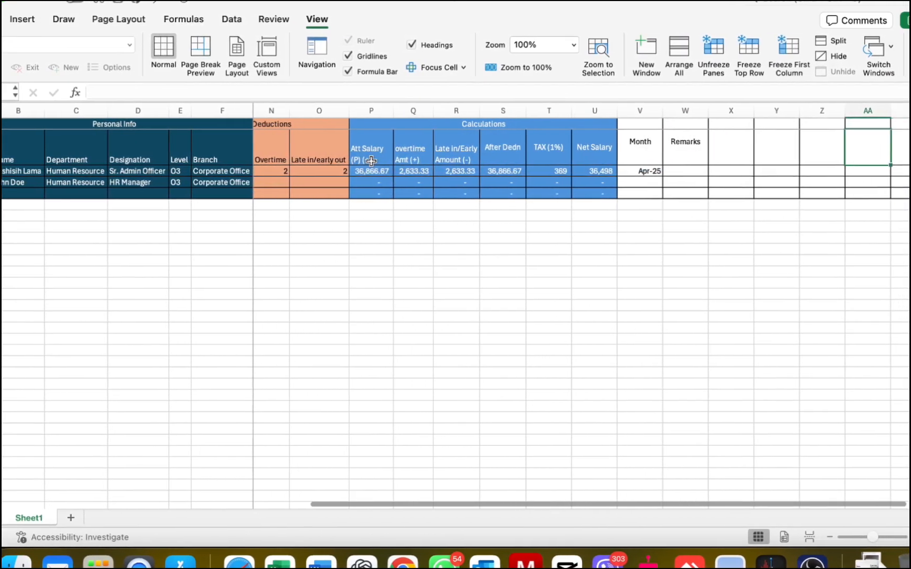
key("Left")
key("Left")
key("Left")
key("Left")
key("Left")
key("Left")
key("Left")
key("Left")
key("Left")
key("Left")
key("Left")
key("Left")
key("Left")
key("Left")
key("Left")
key("Down")
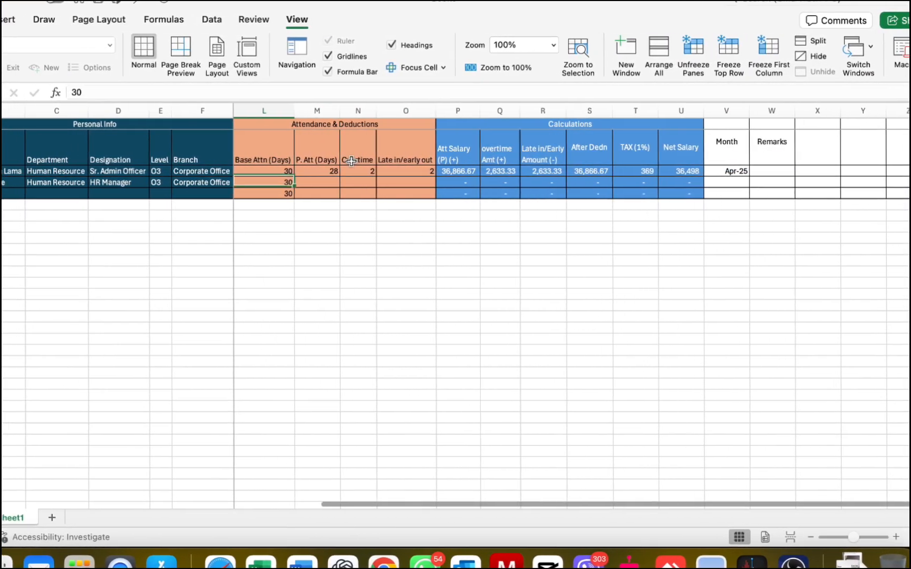
Enter 30 present days, 2 overtime and 1 late for the HR Manager in M4:O4
key("Right")
type("30")
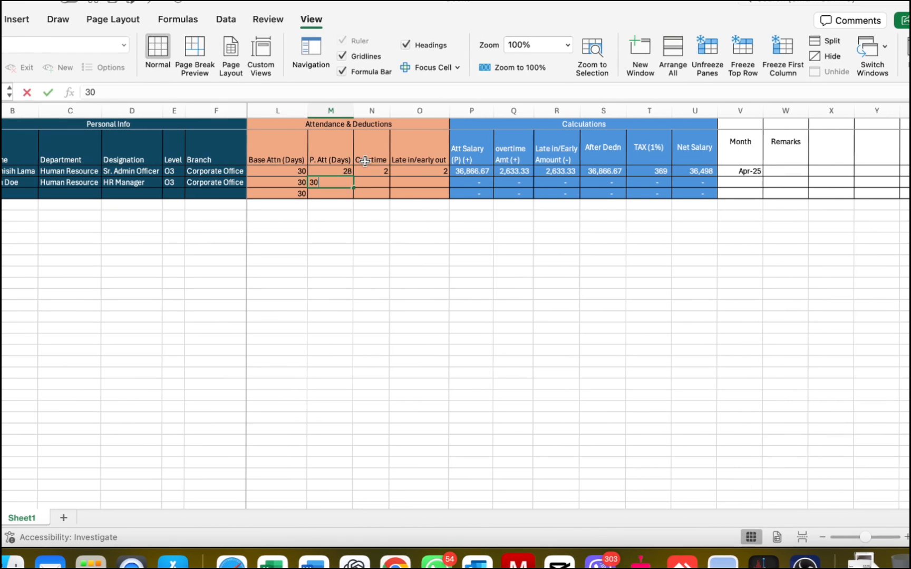
key("Right")
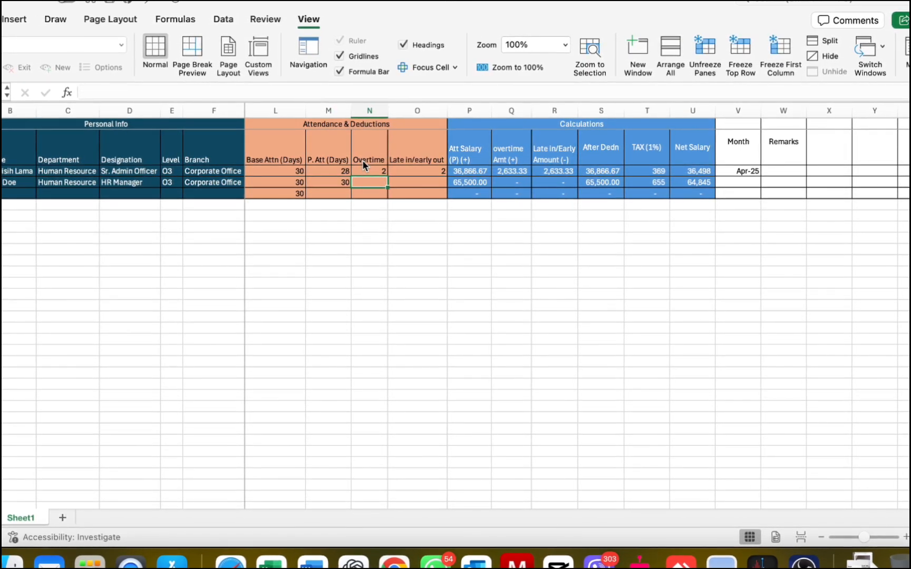
key("Right")
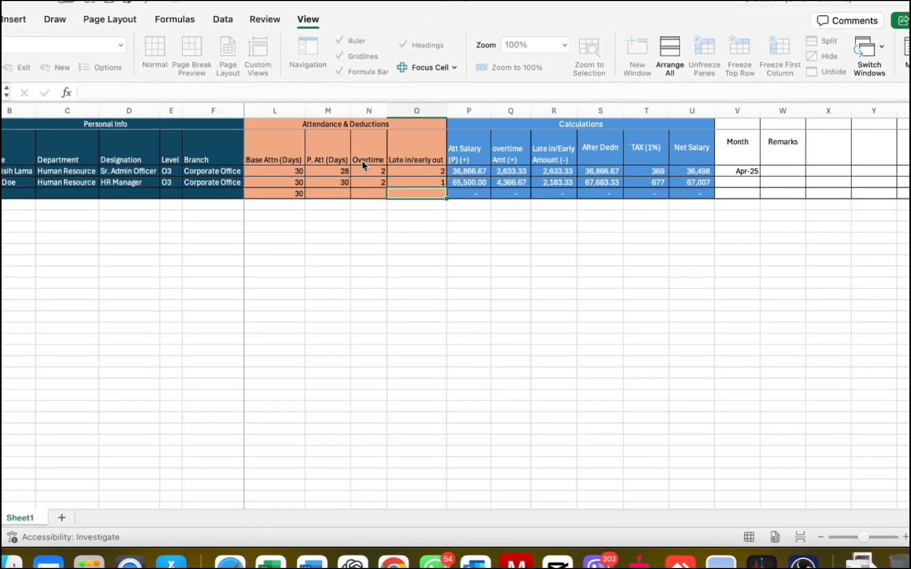
key("Up")
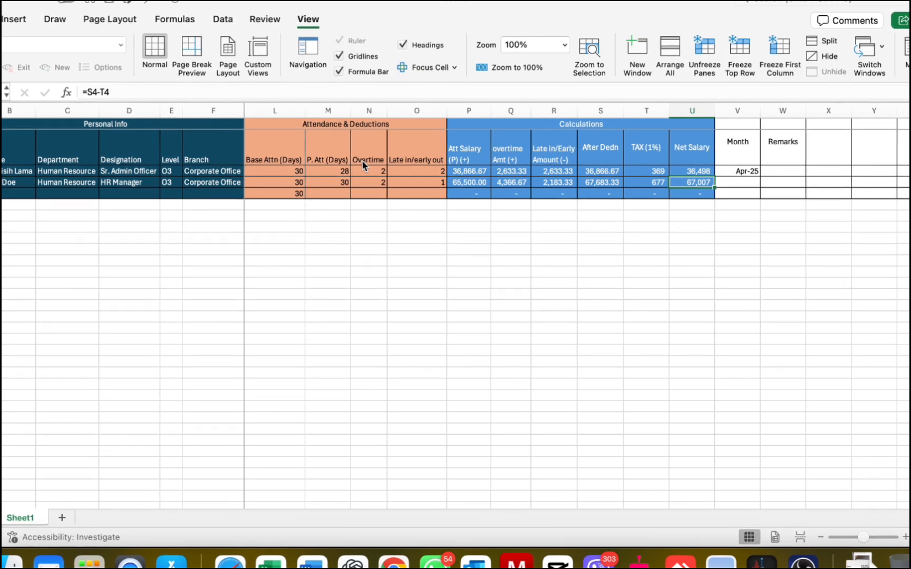
key("Left")
key("Left")
key("Left")
key("Left")
key("Left")
key("Left")
key("Left")
key("Left")
key("Left")
key("Left")
key("Left")
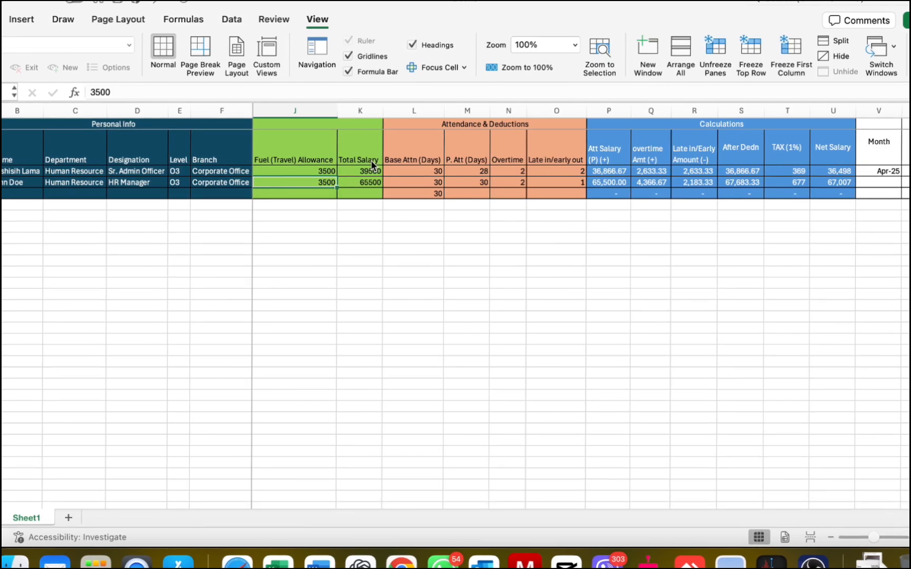
key("super+Left")
key("Right")
key("Down")
key("Left")
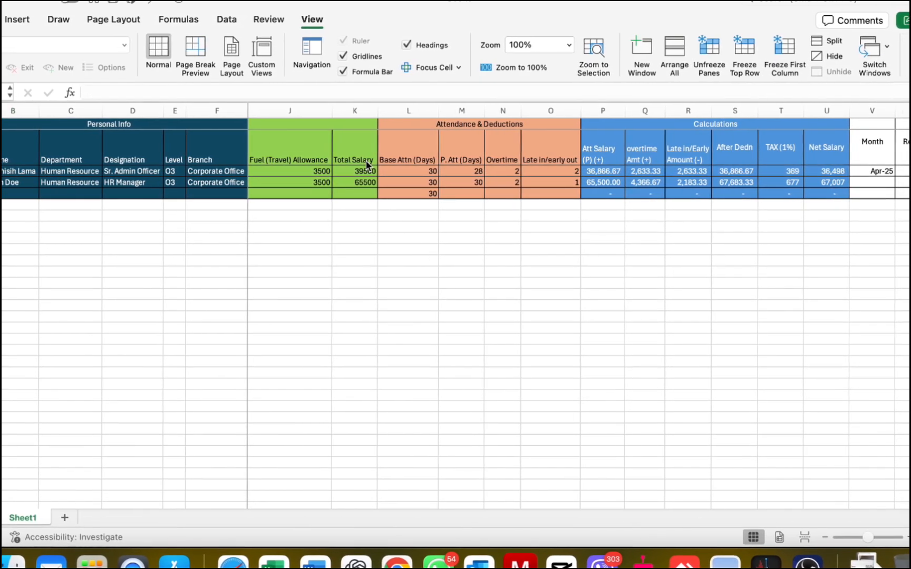
key("Up")
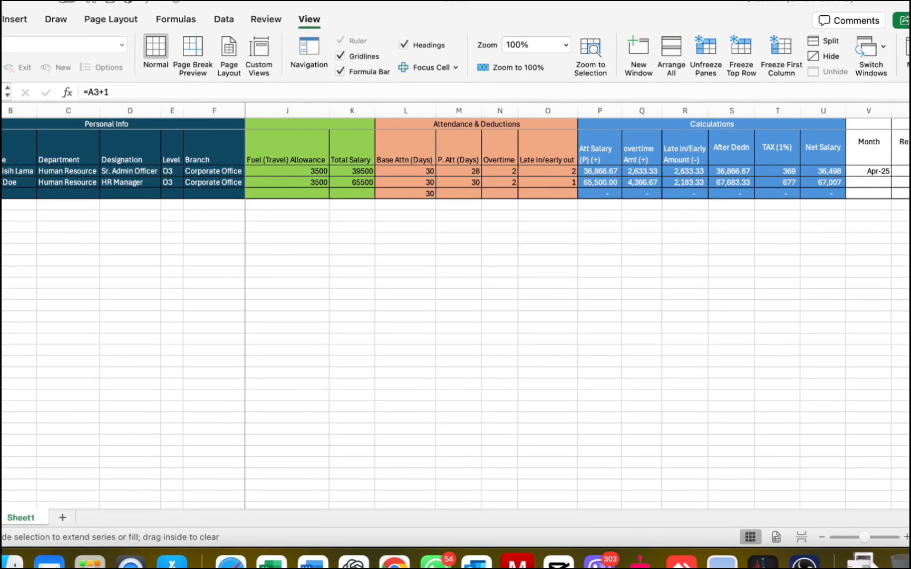
Extend the serial number to A5 and enter the third employee's name in B5
left_click_drag(0, 188, 0, 195)
left_click(5, 194)
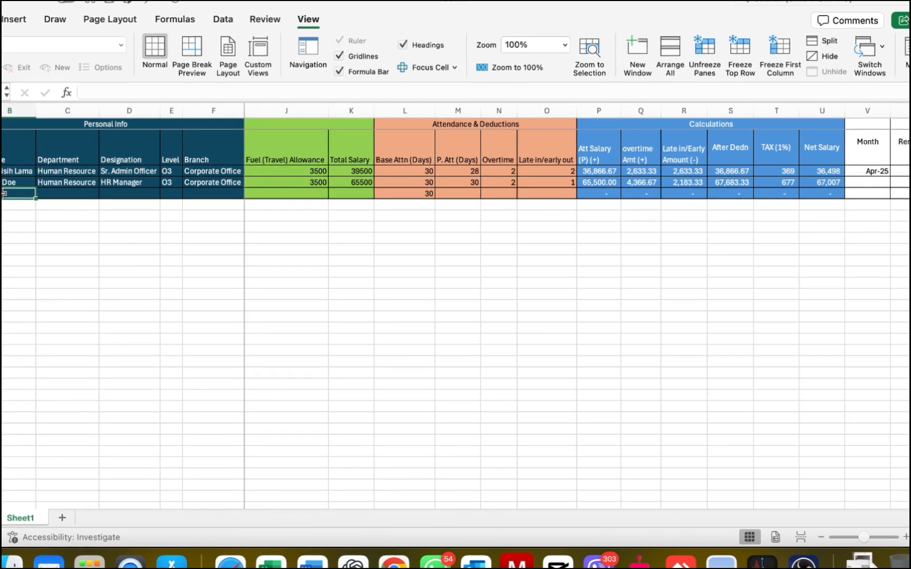
type("Malik")
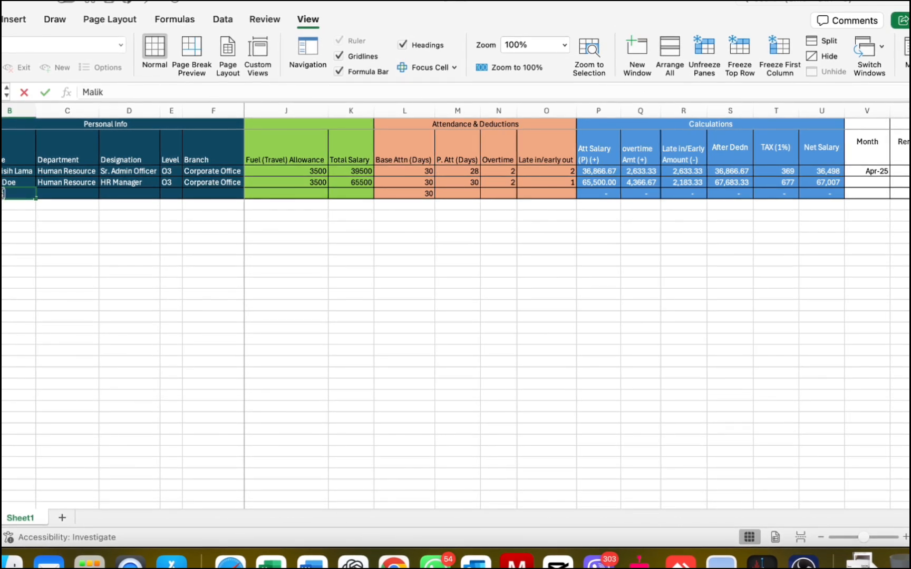
type(" John")
key("Tab")
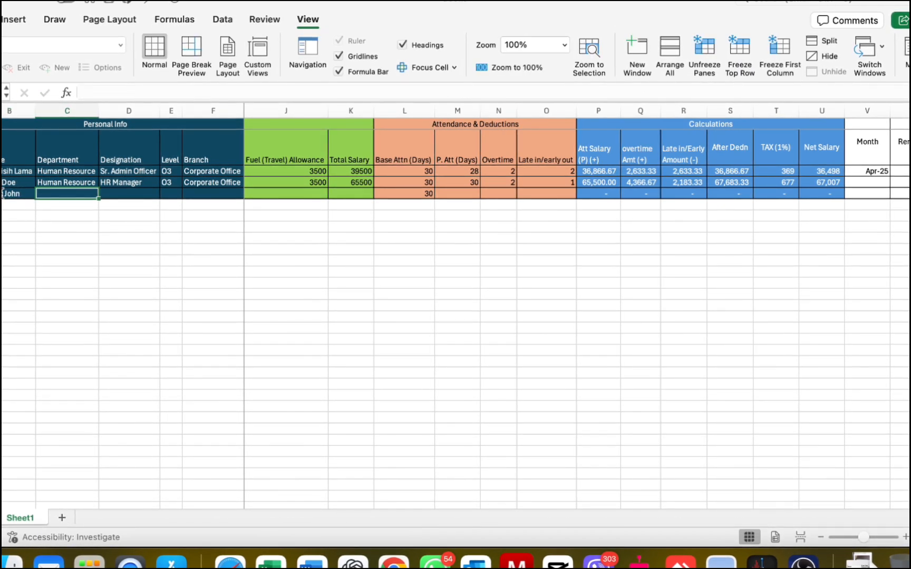
Try moving a misplaced 'Director' entry from Department into Designation, then undo the change
type("Director")
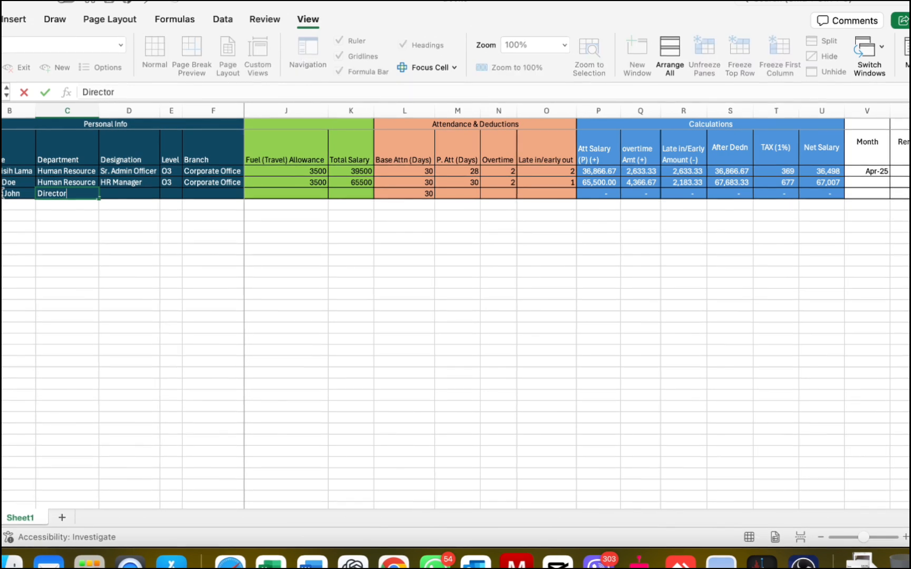
key("Tab")
key("BackSpace")
key("BackSpace")
key("BackSpace")
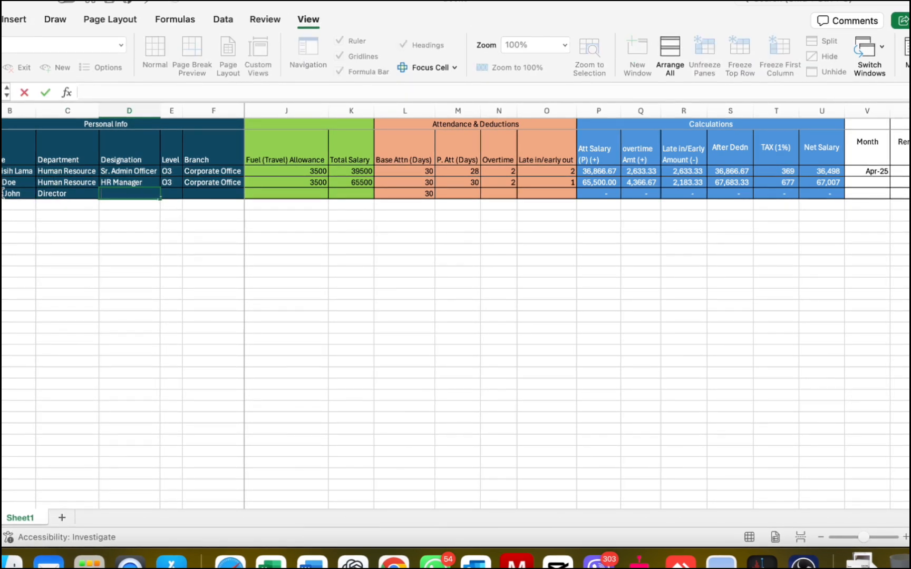
key("Left")
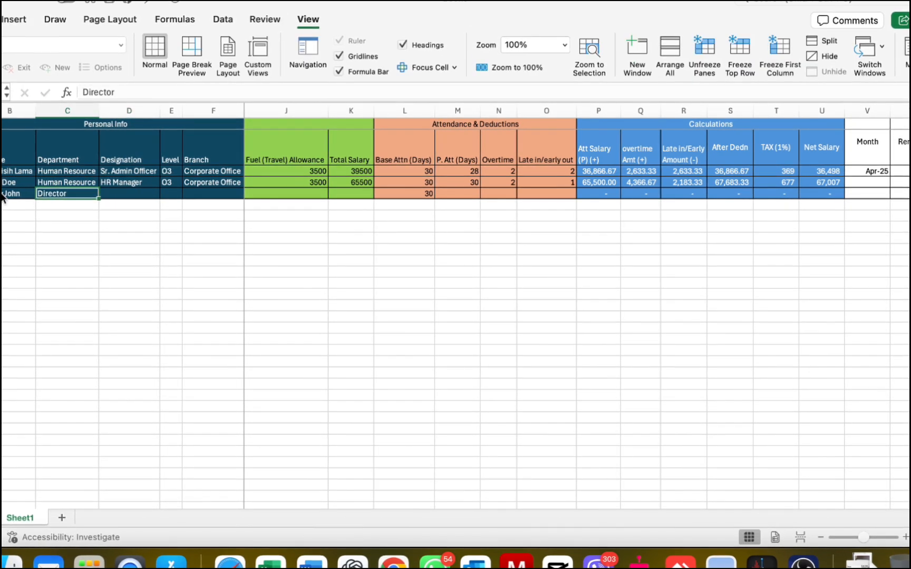
key("super+x")
key("Right")
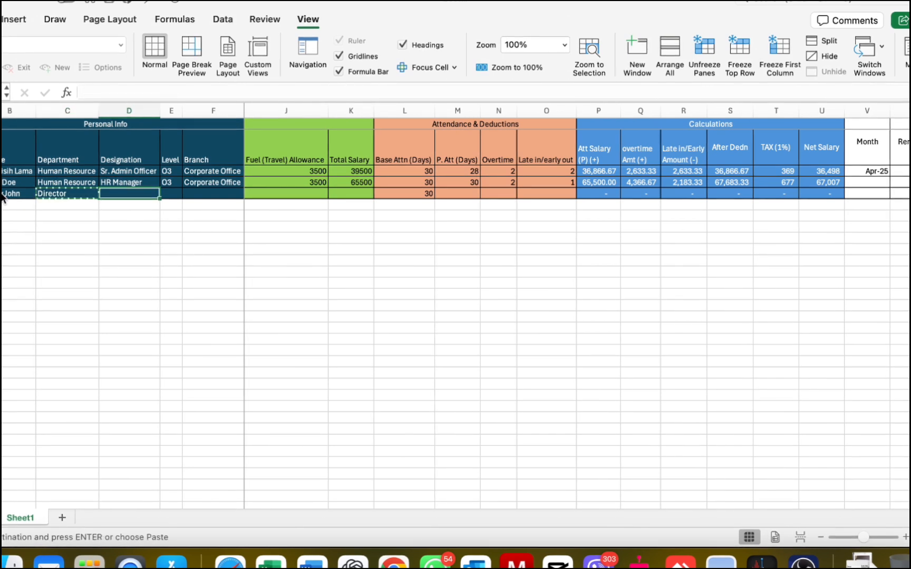
key("super+v")
key("Left")
type("M")
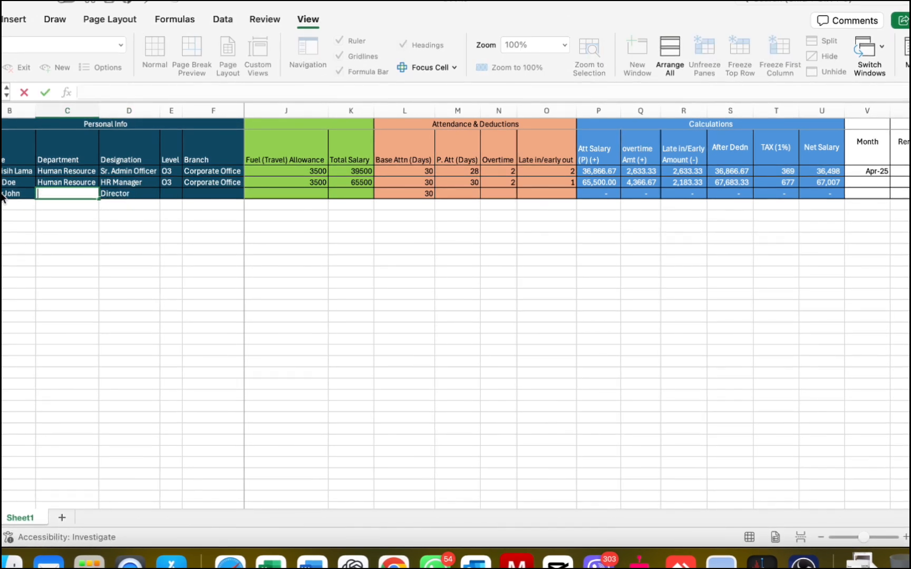
key("BackSpace")
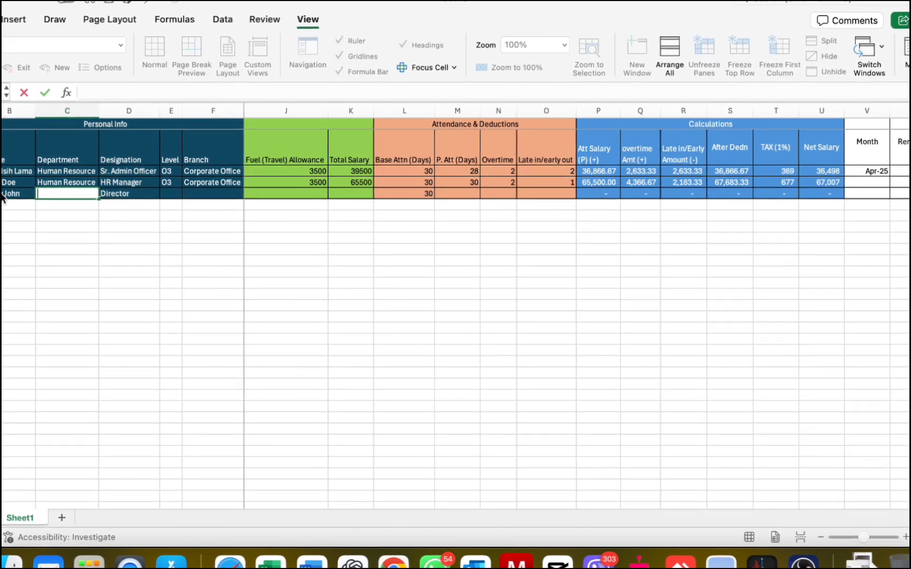
key("Escape")
key("super+z")
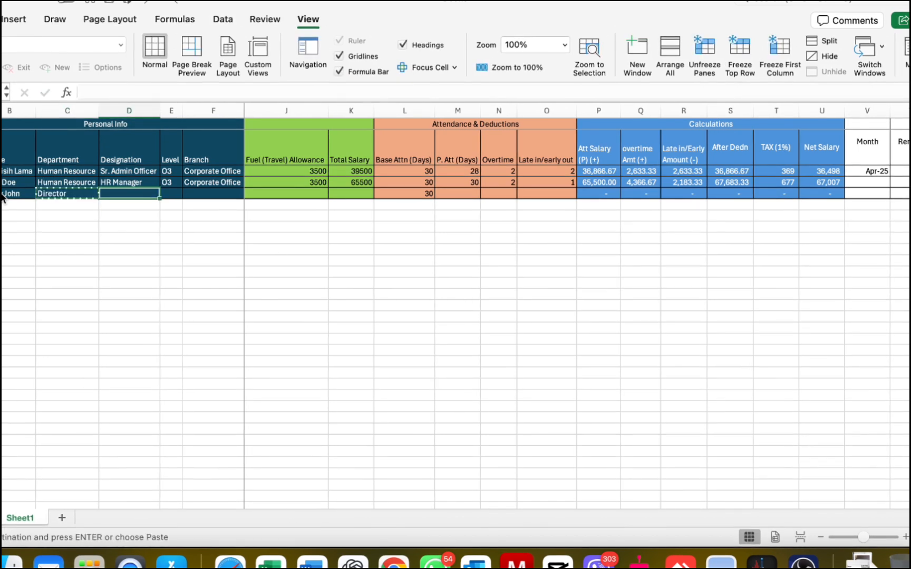
Enter Management, Director and level D3 for the third employee in C5:E5
type("Management")
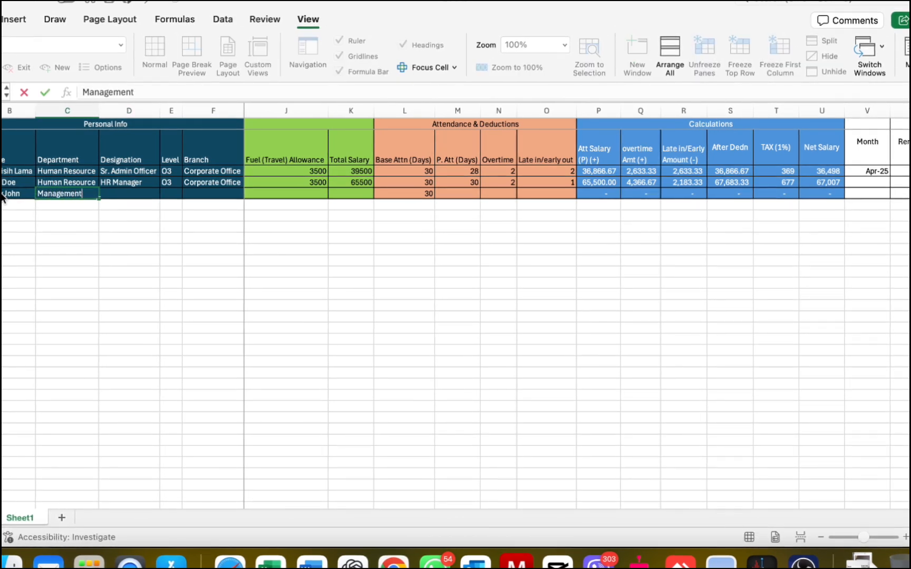
key("Tab")
type("Dir")
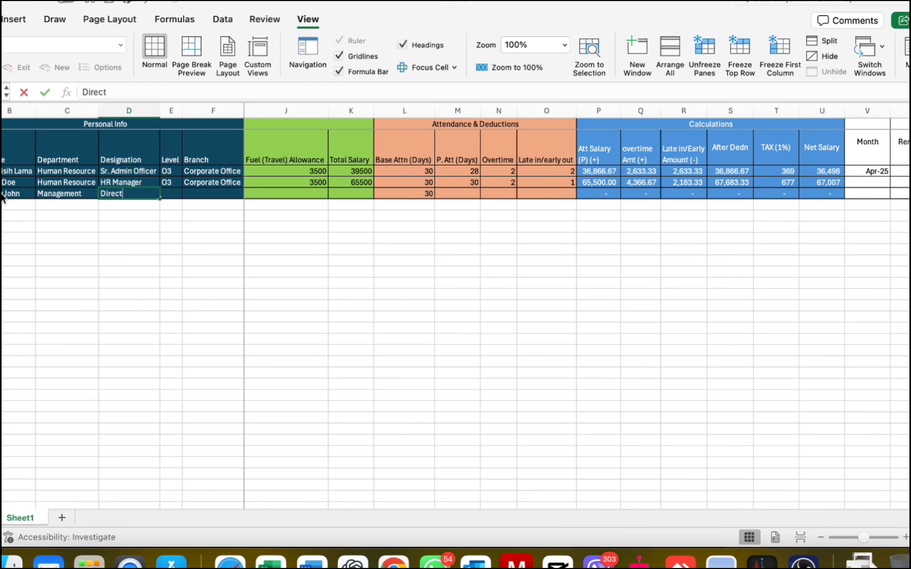
type("ector")
key("Tab")
type("D3")
key("Tab")
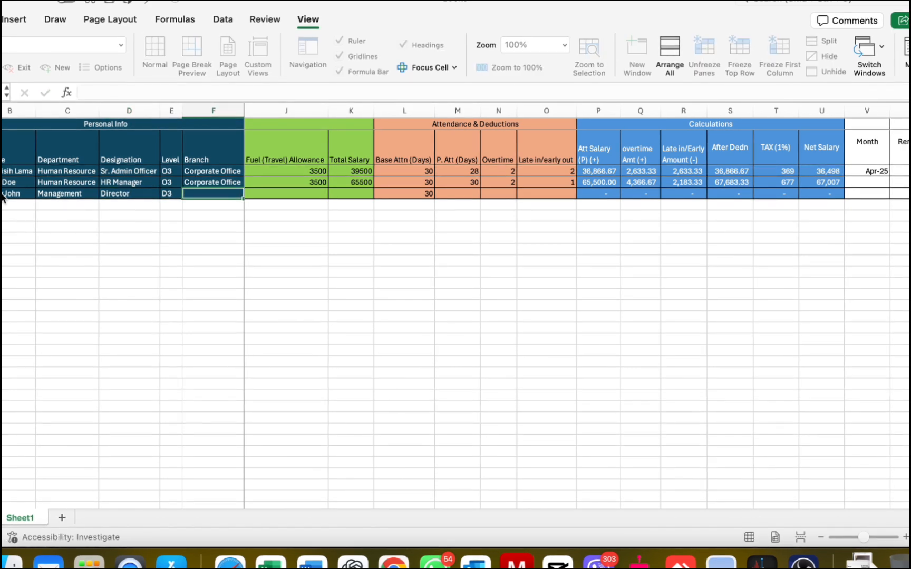
Set branch to Corporate Office and enter salaries 100000, 25000, 20000 and 10000 for the Director
type("Cor")
key("Tab")
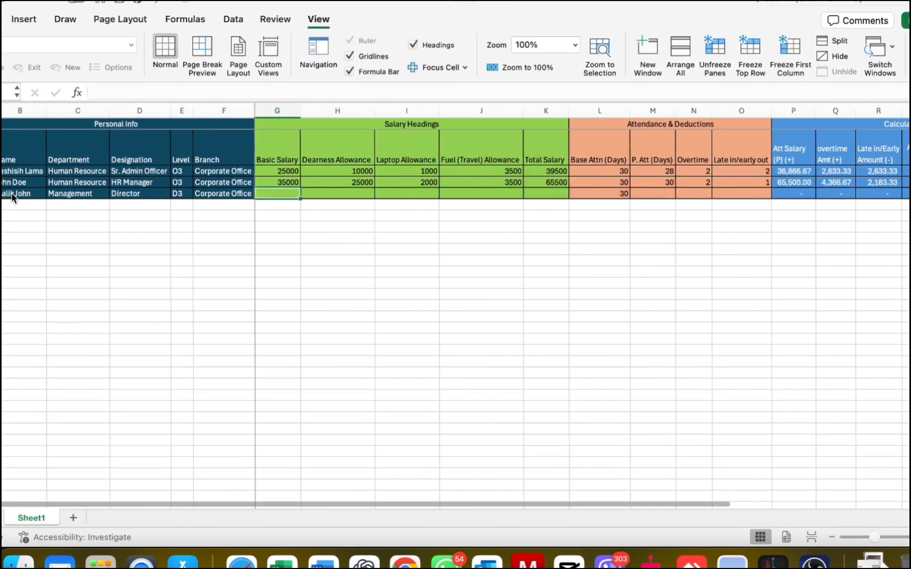
type("100000")
key("Tab")
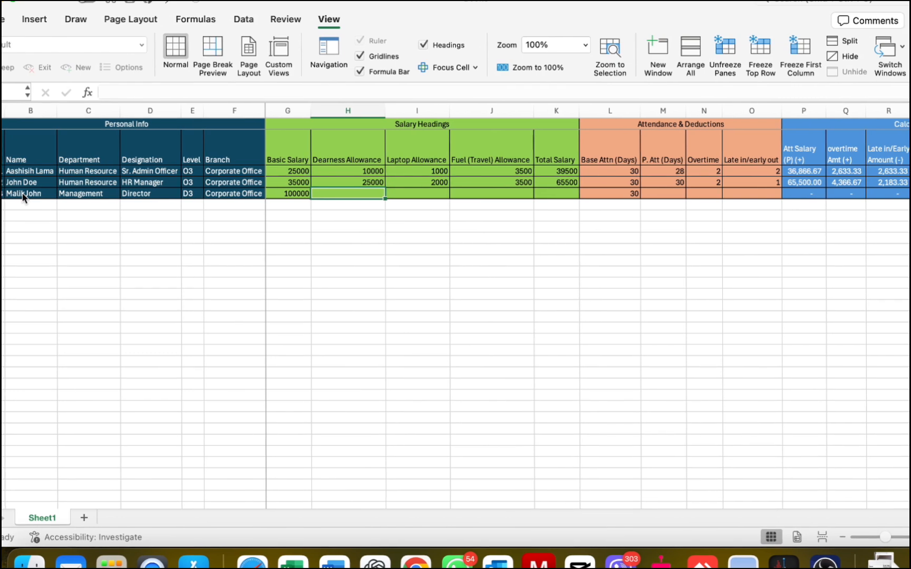
type("25000")
key("Tab")
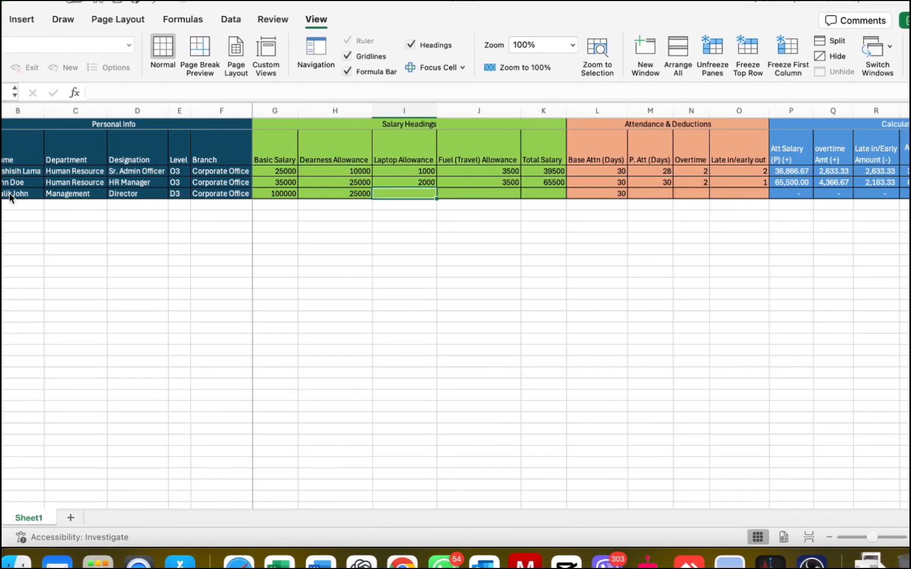
type("20000")
key("Tab")
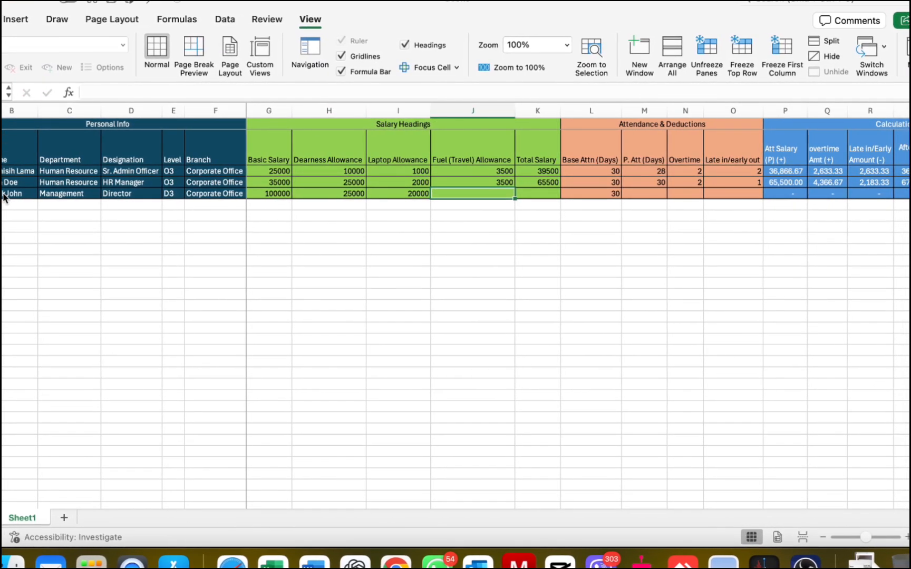
type("10000")
key("Tab")
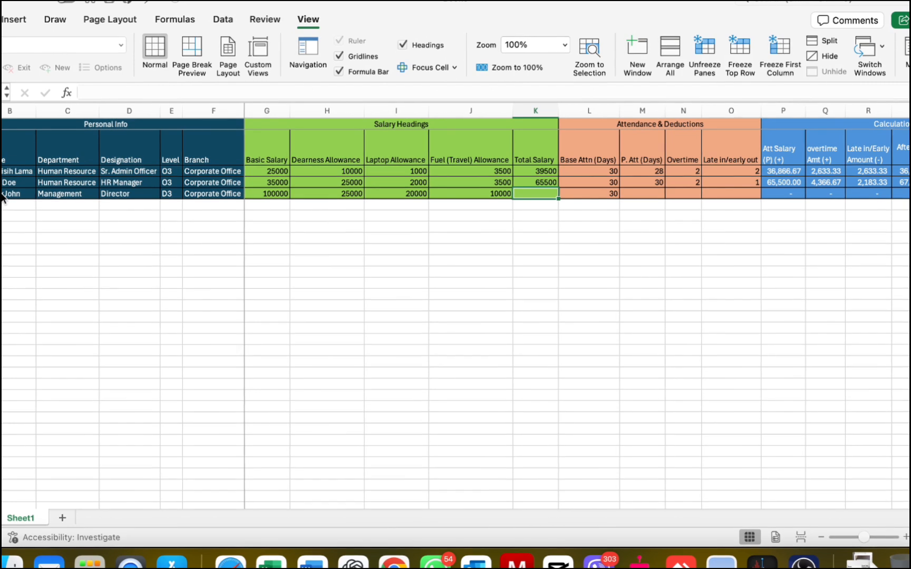
Copy the total salary formula to row 5 and enter 25 present days, 0 overtime, 0 late
key("Up")
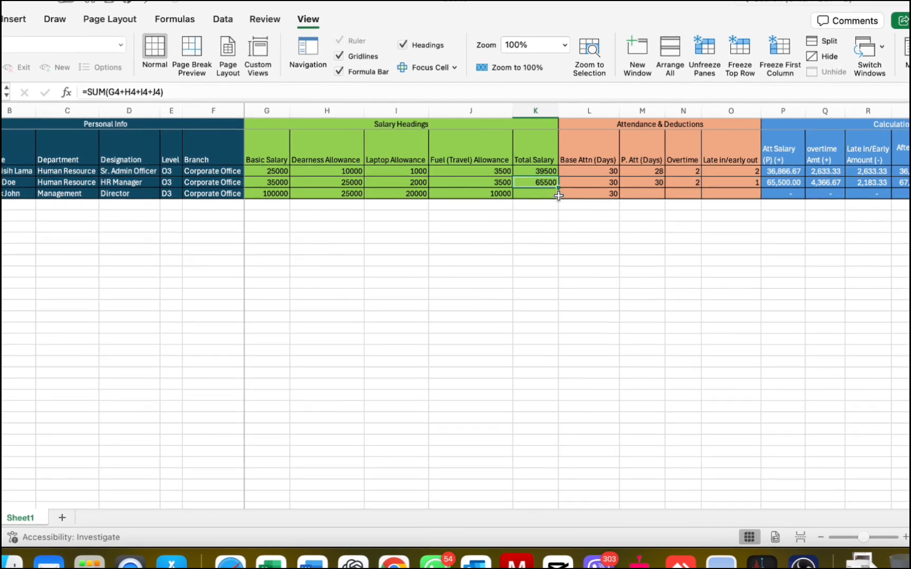
left_click_drag(560, 199, 561, 199)
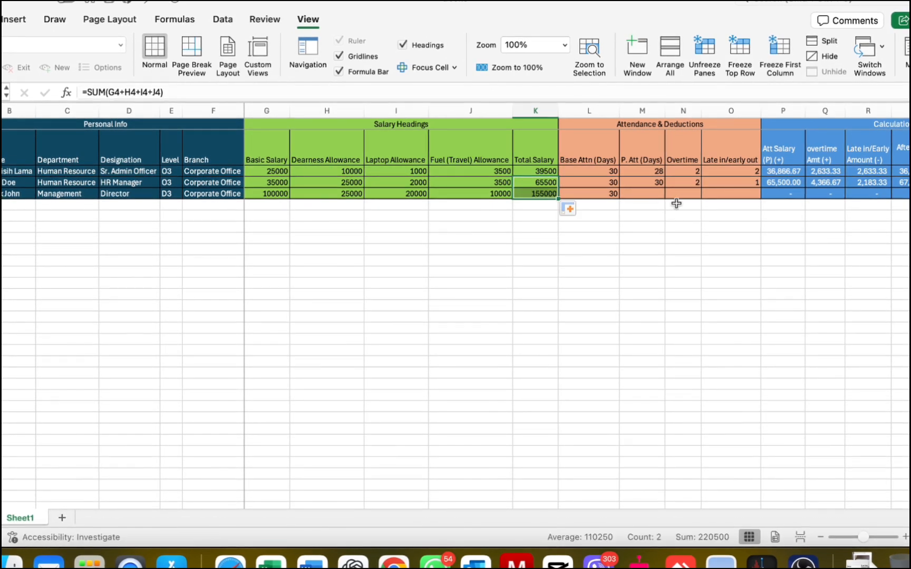
left_click(645, 191)
type("25")
key("Tab")
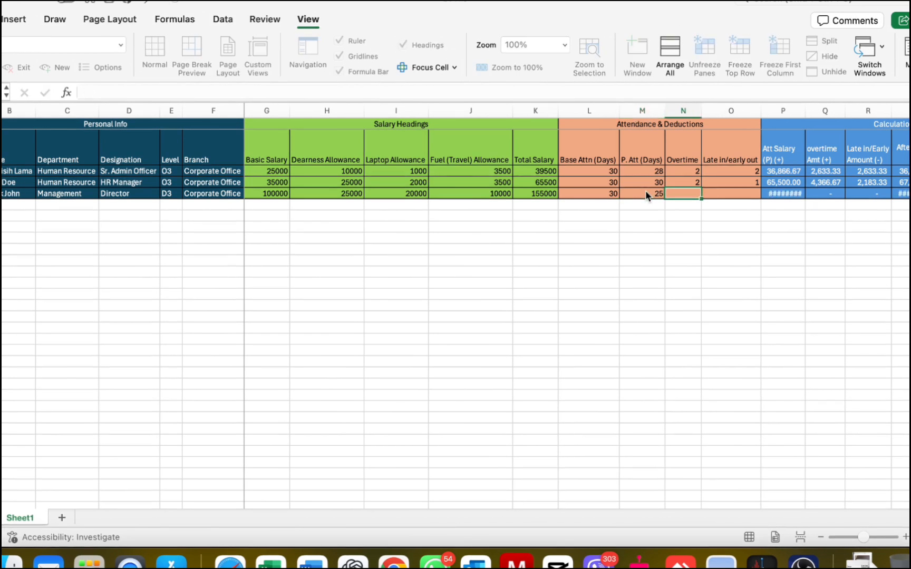
type("2")
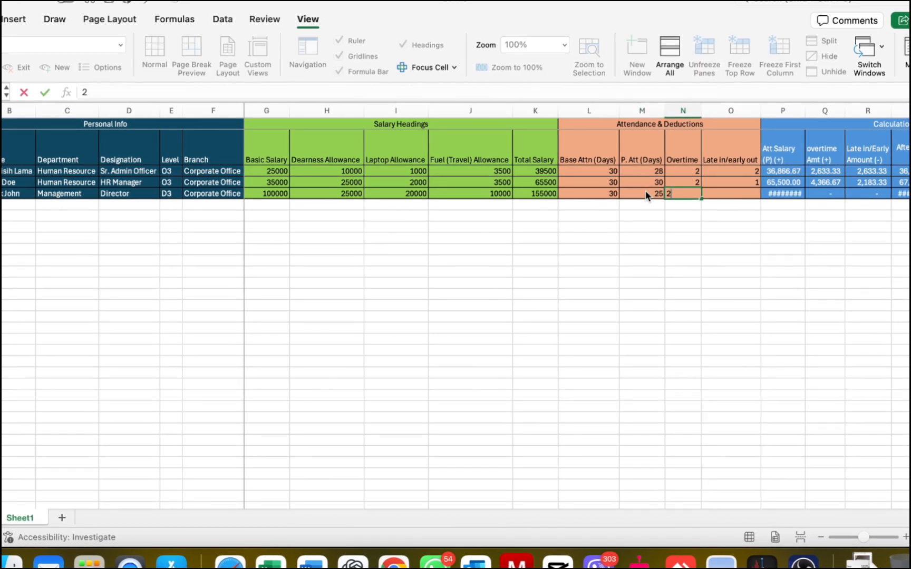
key("Tab")
type("0")
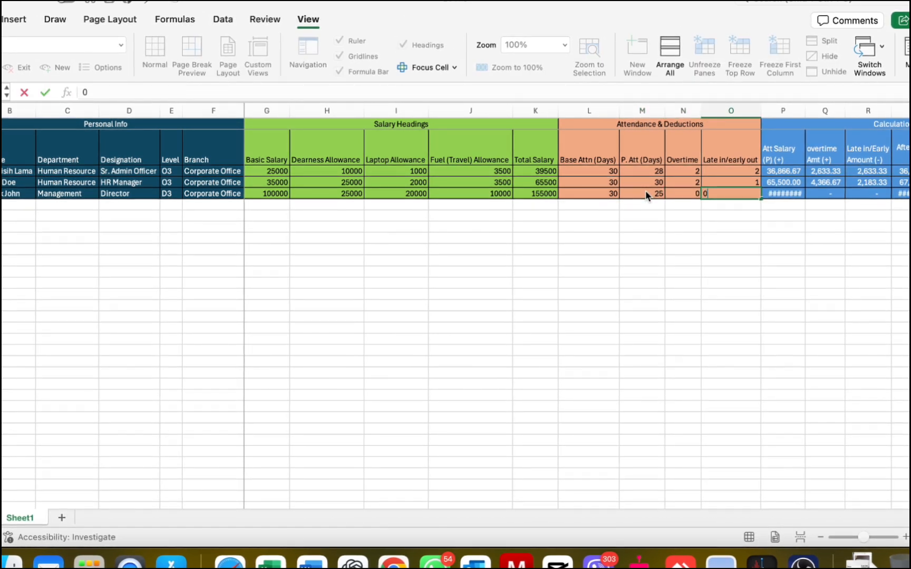
key("Return")
type("\\")
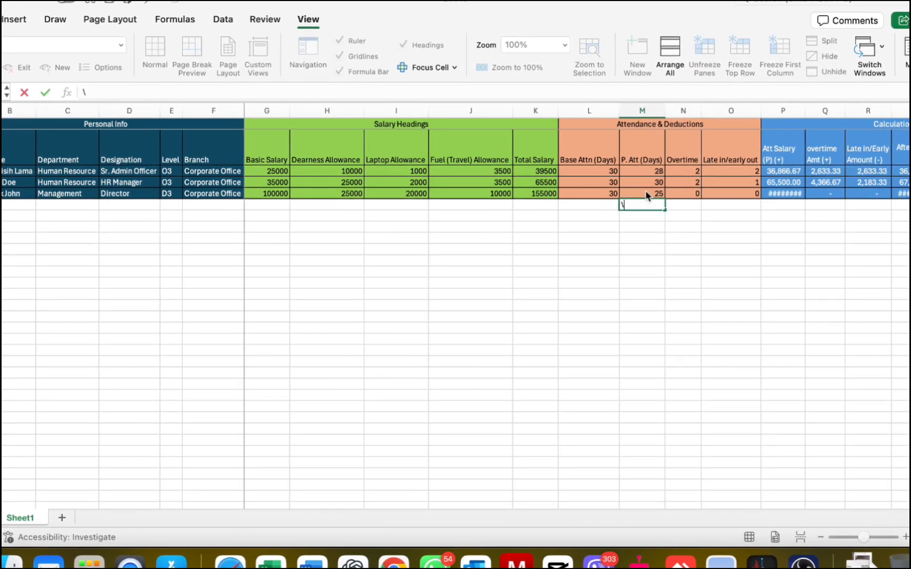
Widen the Att Salary column so the Director's amount shows, then review the remaining calculation formulas
left_click(805, 110)
left_click_drag(807, 111, 812, 111)
left_click(795, 192)
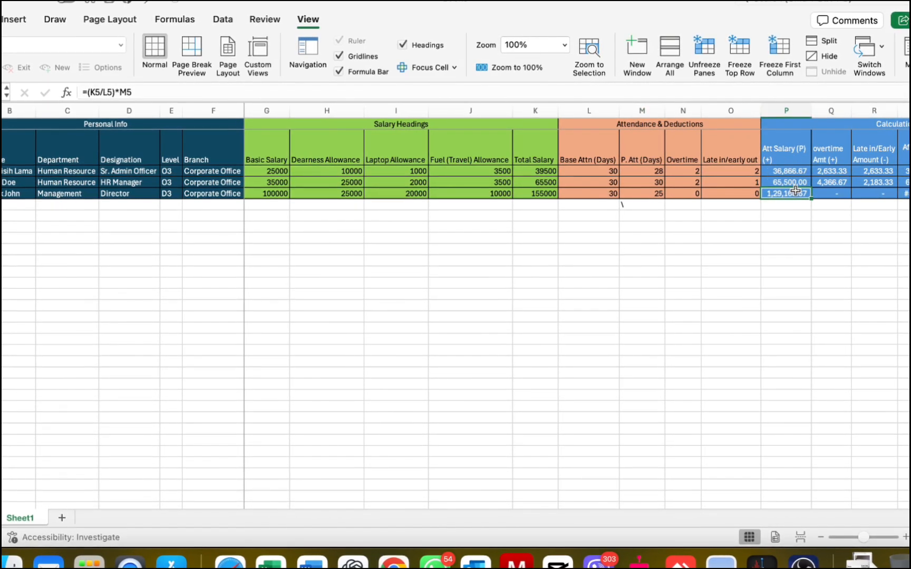
key("Right")
key("Right")
key("Right")
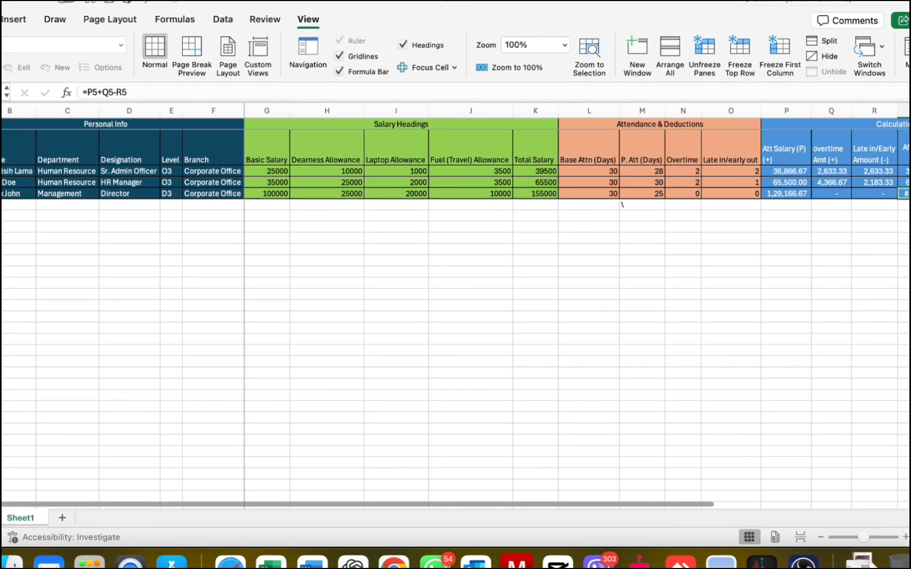
key("Right")
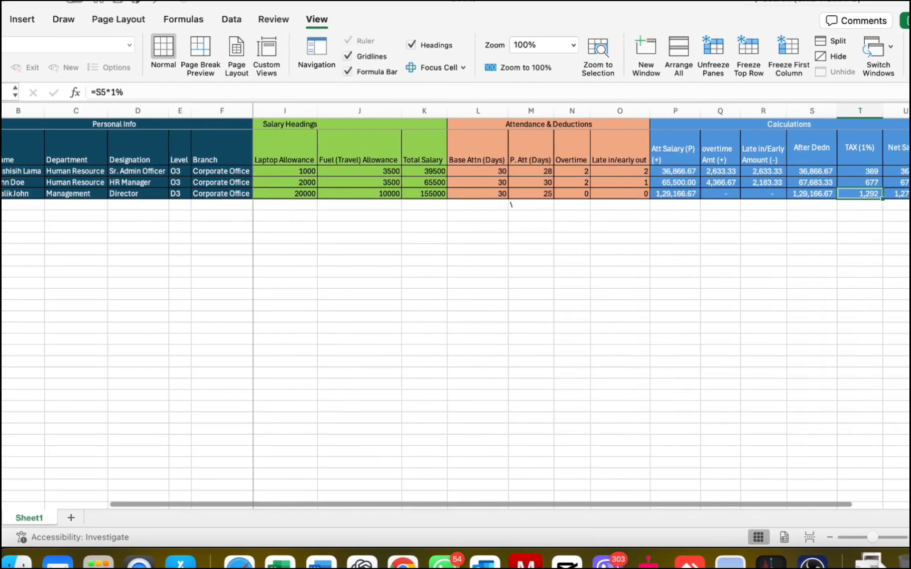
key("Right")
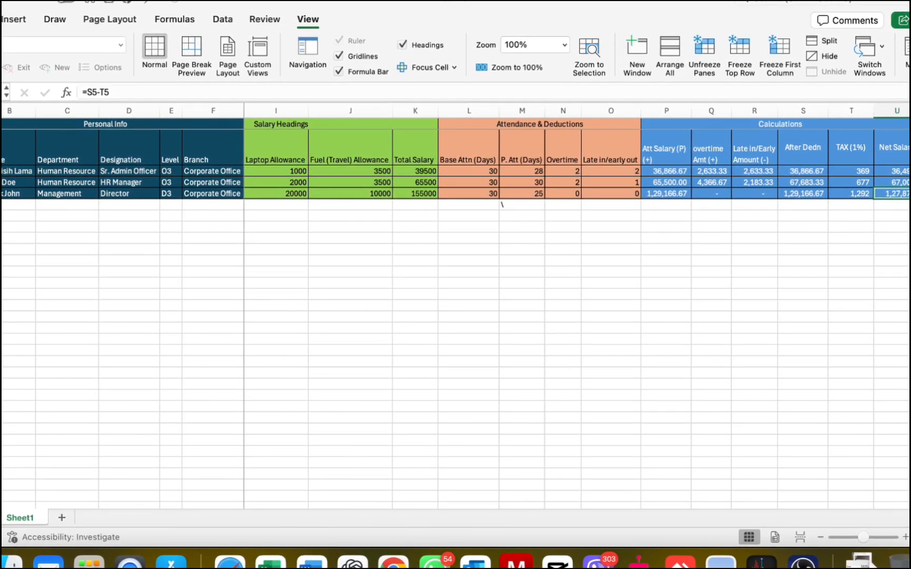
key("Left")
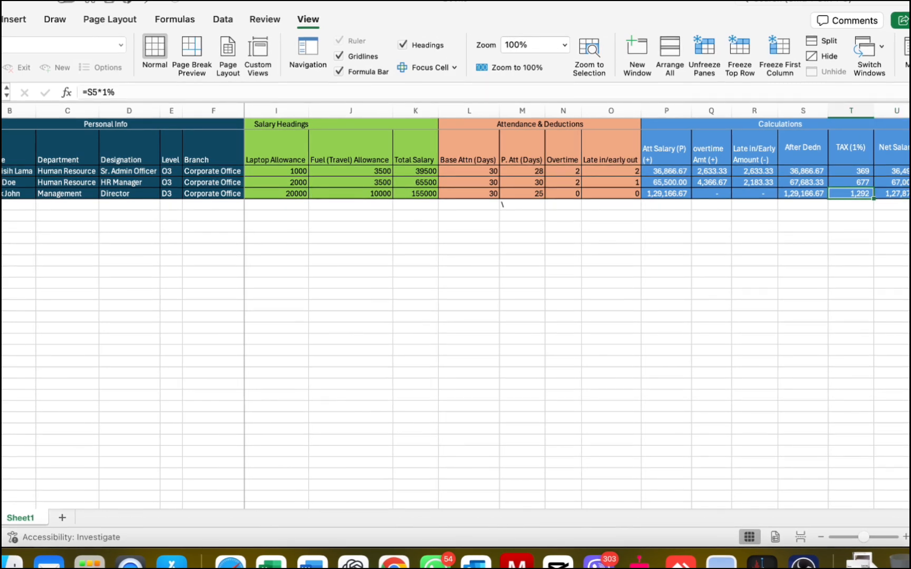
key("Right")
key("Right")
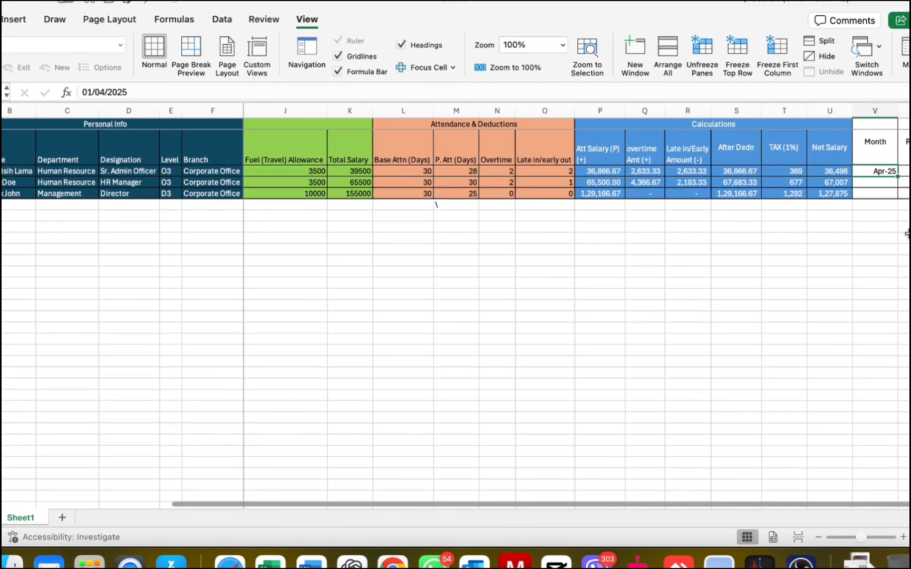
Give all three employees Apr-25 in the Month column and delete the extra Jul-25 entry
left_click_drag(894, 178, 896, 207)
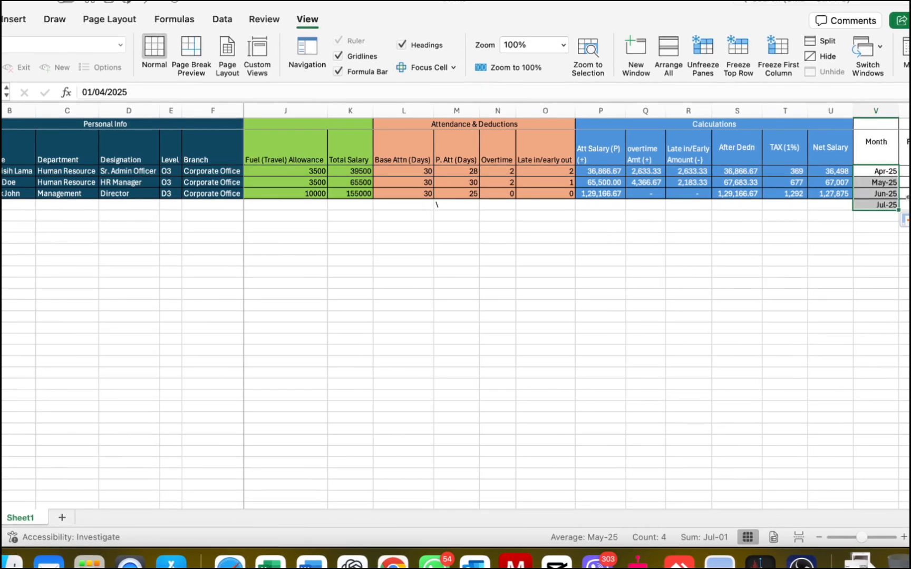
left_click(890, 171)
key("super+c")
key("shift+Down")
key("shift+Down")
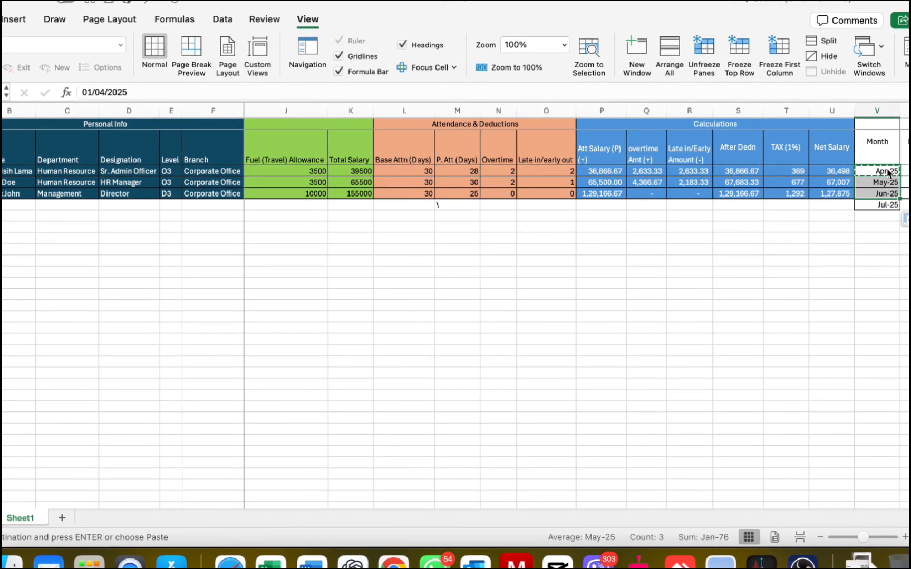
key("super+v")
left_click(881, 211)
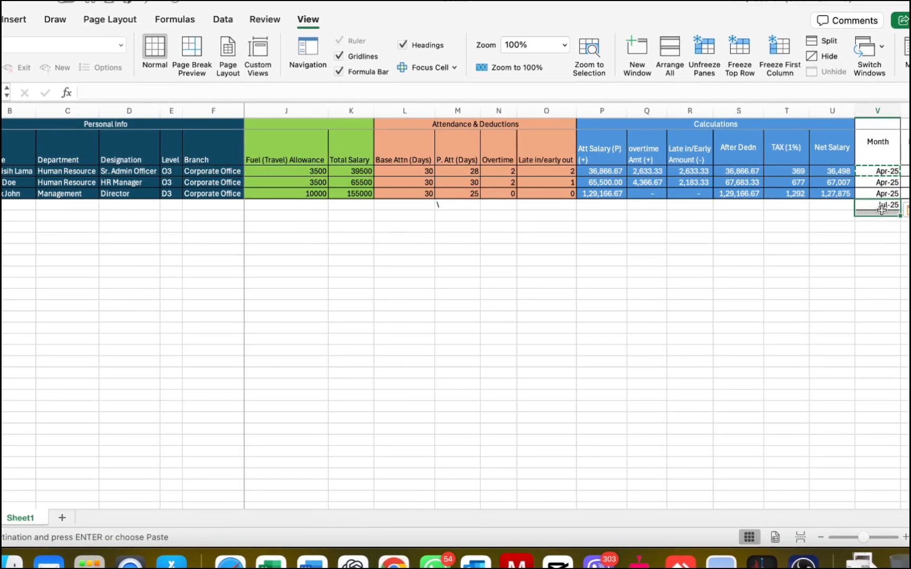
key("Up")
key("Delete")
key("Up")
key("Up")
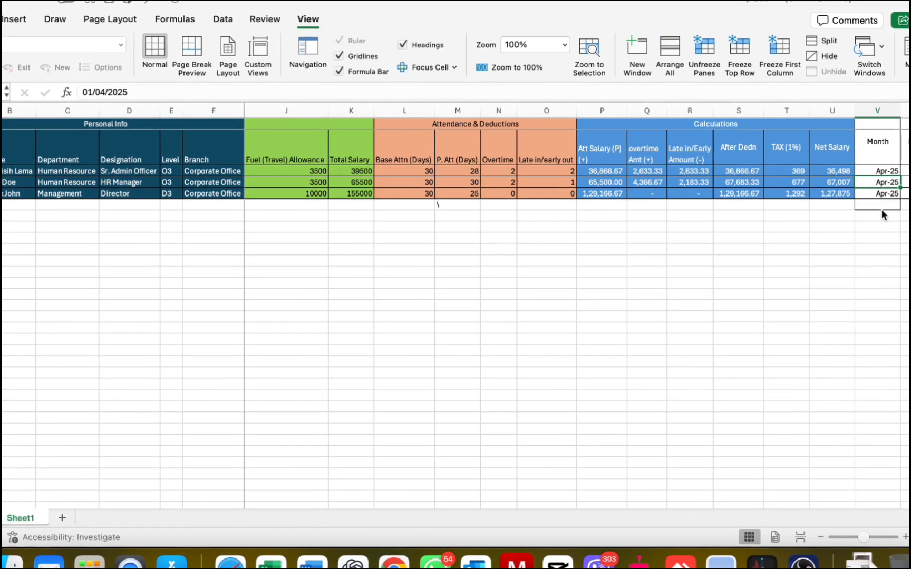
Total the three Net Salary values with SUM, giving 2,31,380
key("Left")
key("Down")
key("Down")
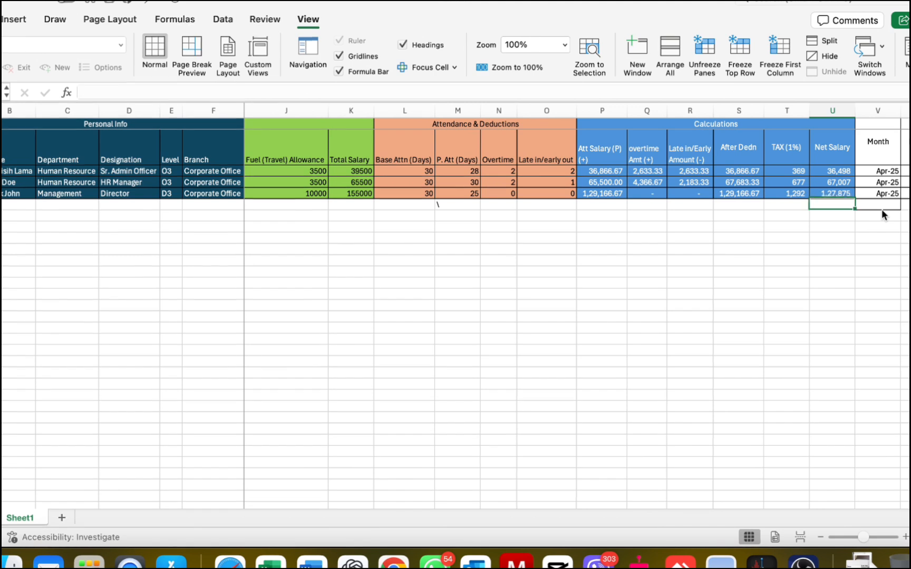
type("=su")
key("Tab")
key("Up")
key("shift+Up")
key("shift+Up")
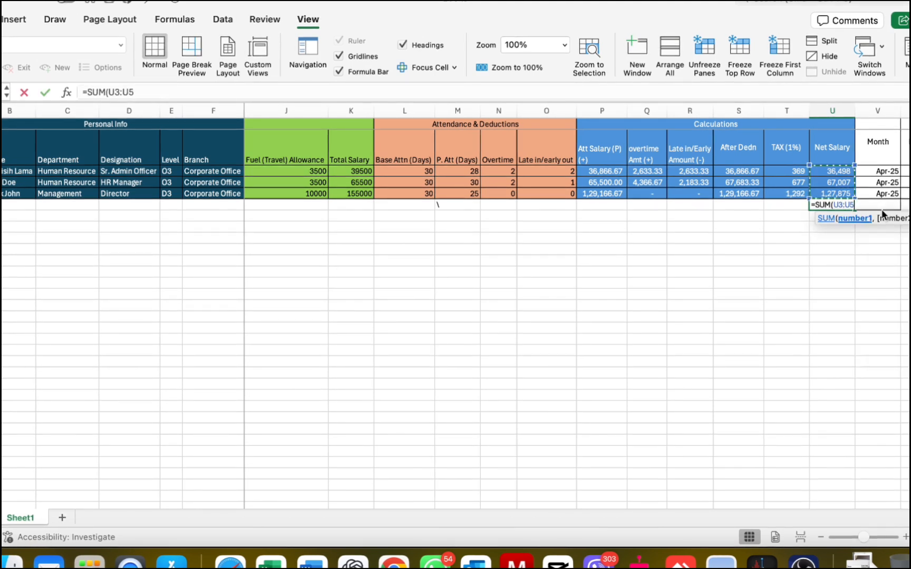
key("Return")
key("Up")
Sum the After Dedn column over rows 3–5 for a total of 2,33,716.67
key("Left")
key("Left")
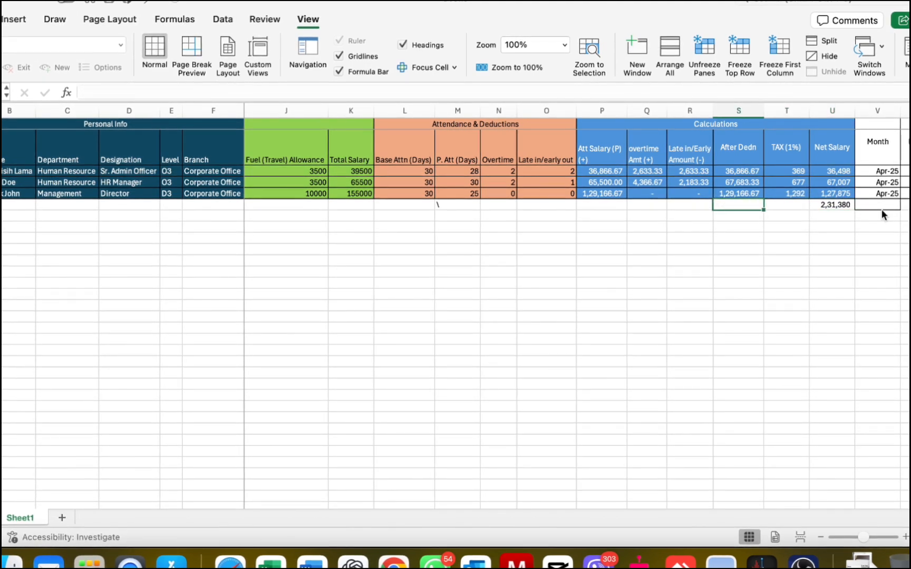
type("=su")
key("Tab")
key("Up")
key("shift+Up")
key("shift+Up")
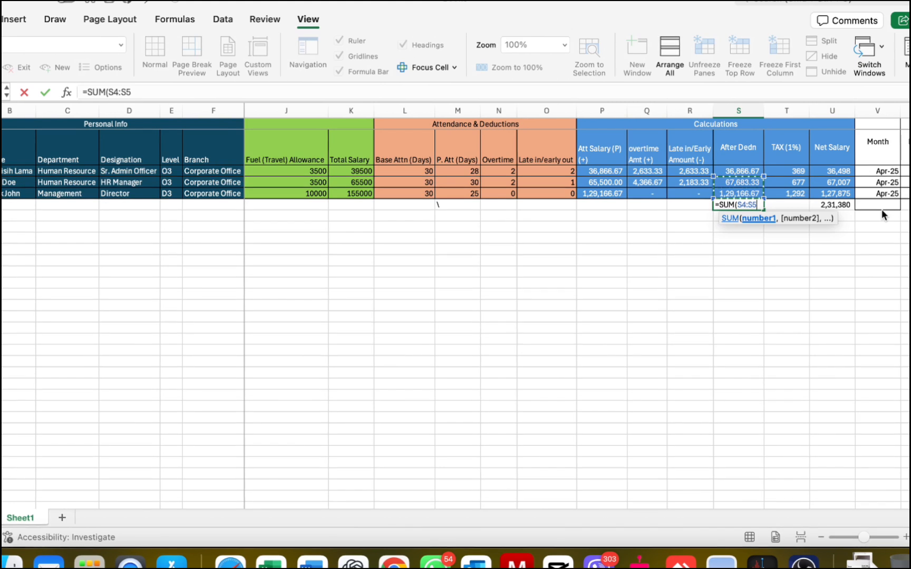
key("Return")
key("Right")
Add a SUM total of 2,337 under the TAX (1%) column
key("Up")
type("=su")
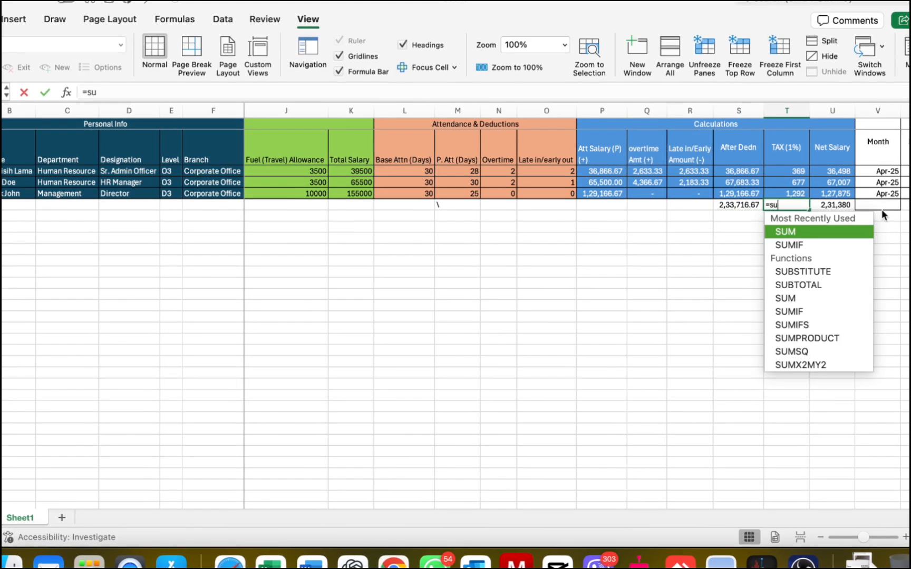
key("Tab")
key("Up")
key("shift+Up")
key("shift+Up")
key("Return")
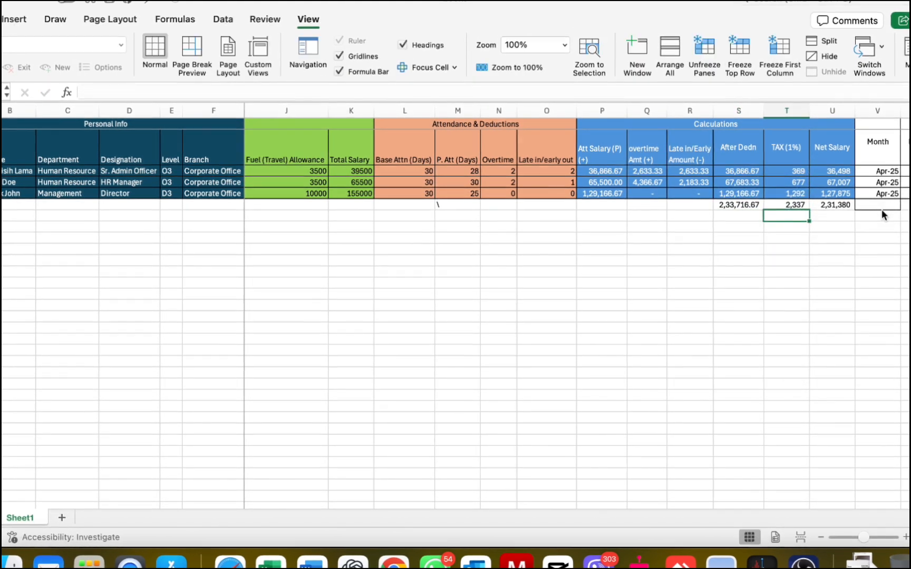
key("Up")
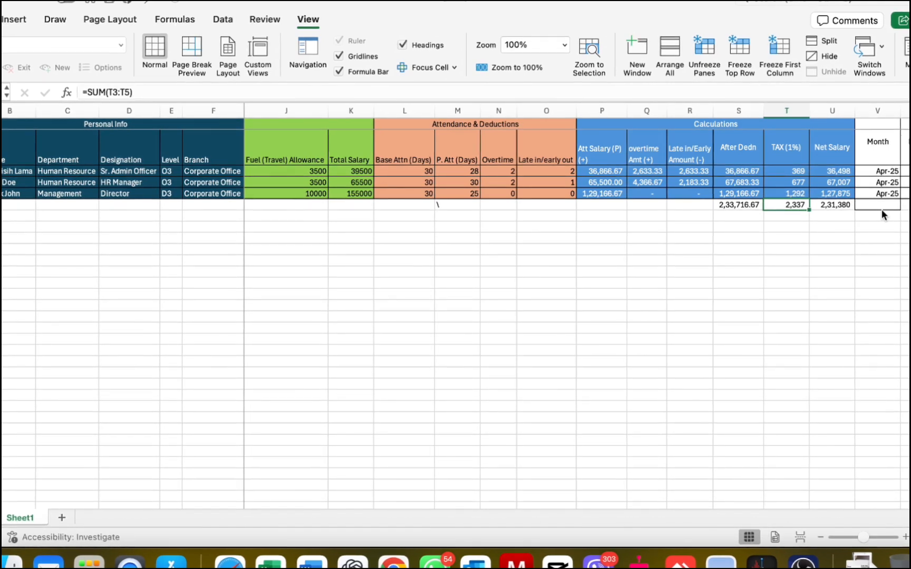
Check the three total formulas and select the totals from After Dedn to Net Salary
key("Left")
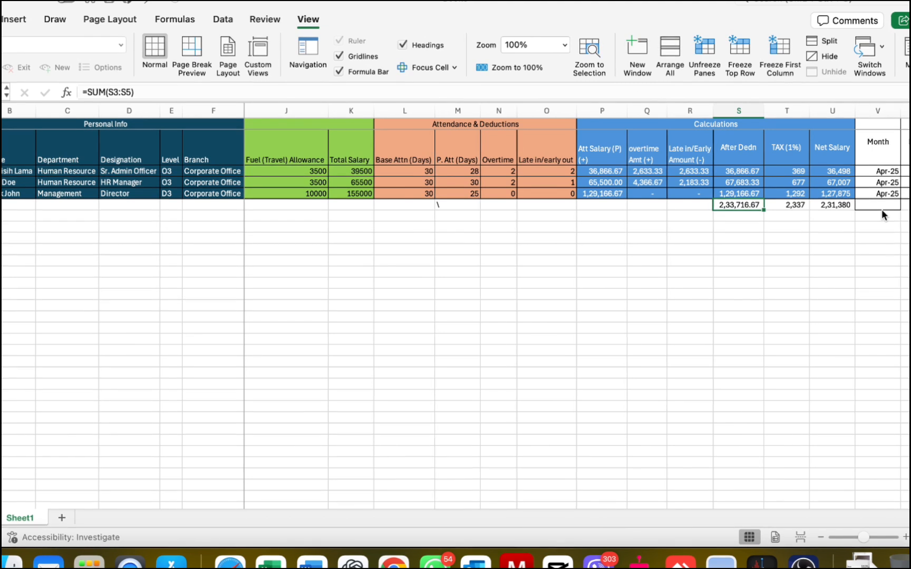
key("Right")
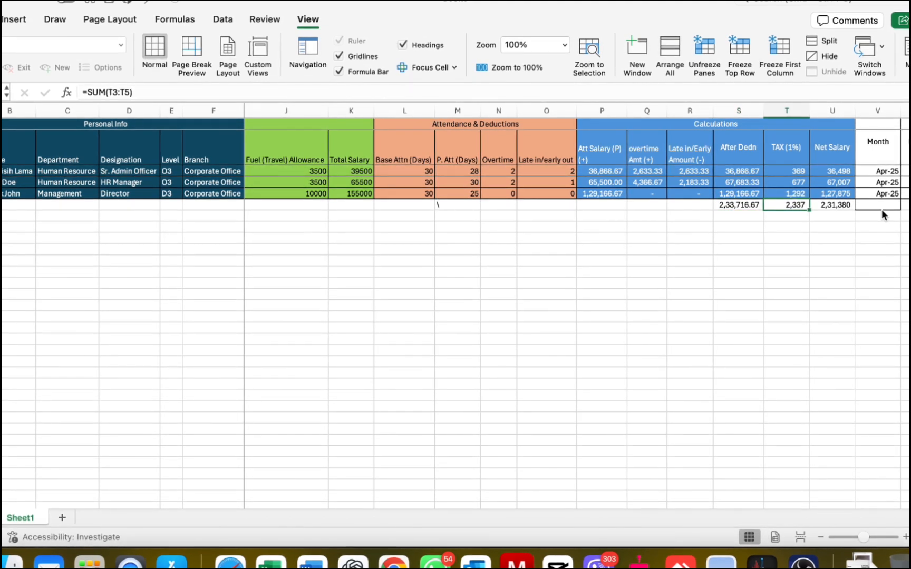
key("Right")
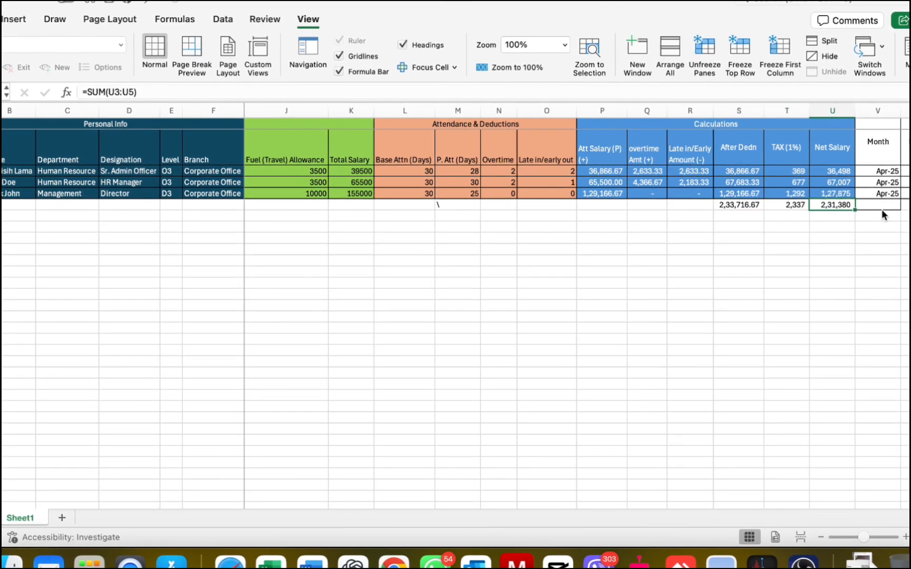
key("Right")
key("Left")
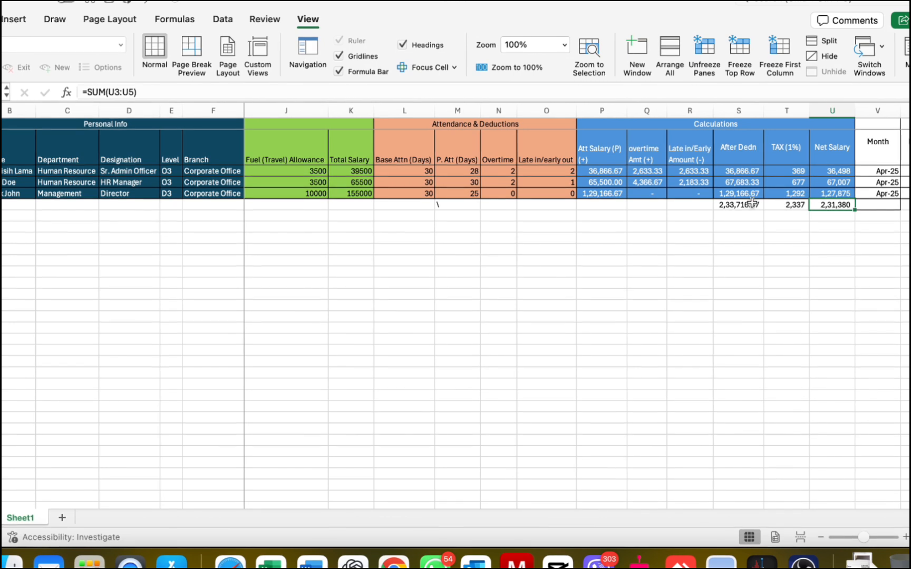
left_click(713, 206)
key("shift+Right")
key("shift+Right")
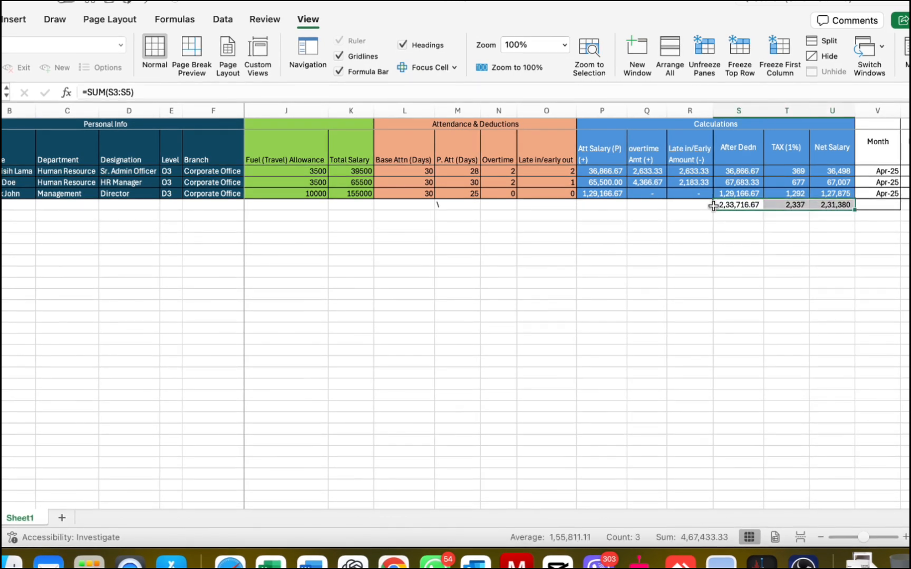